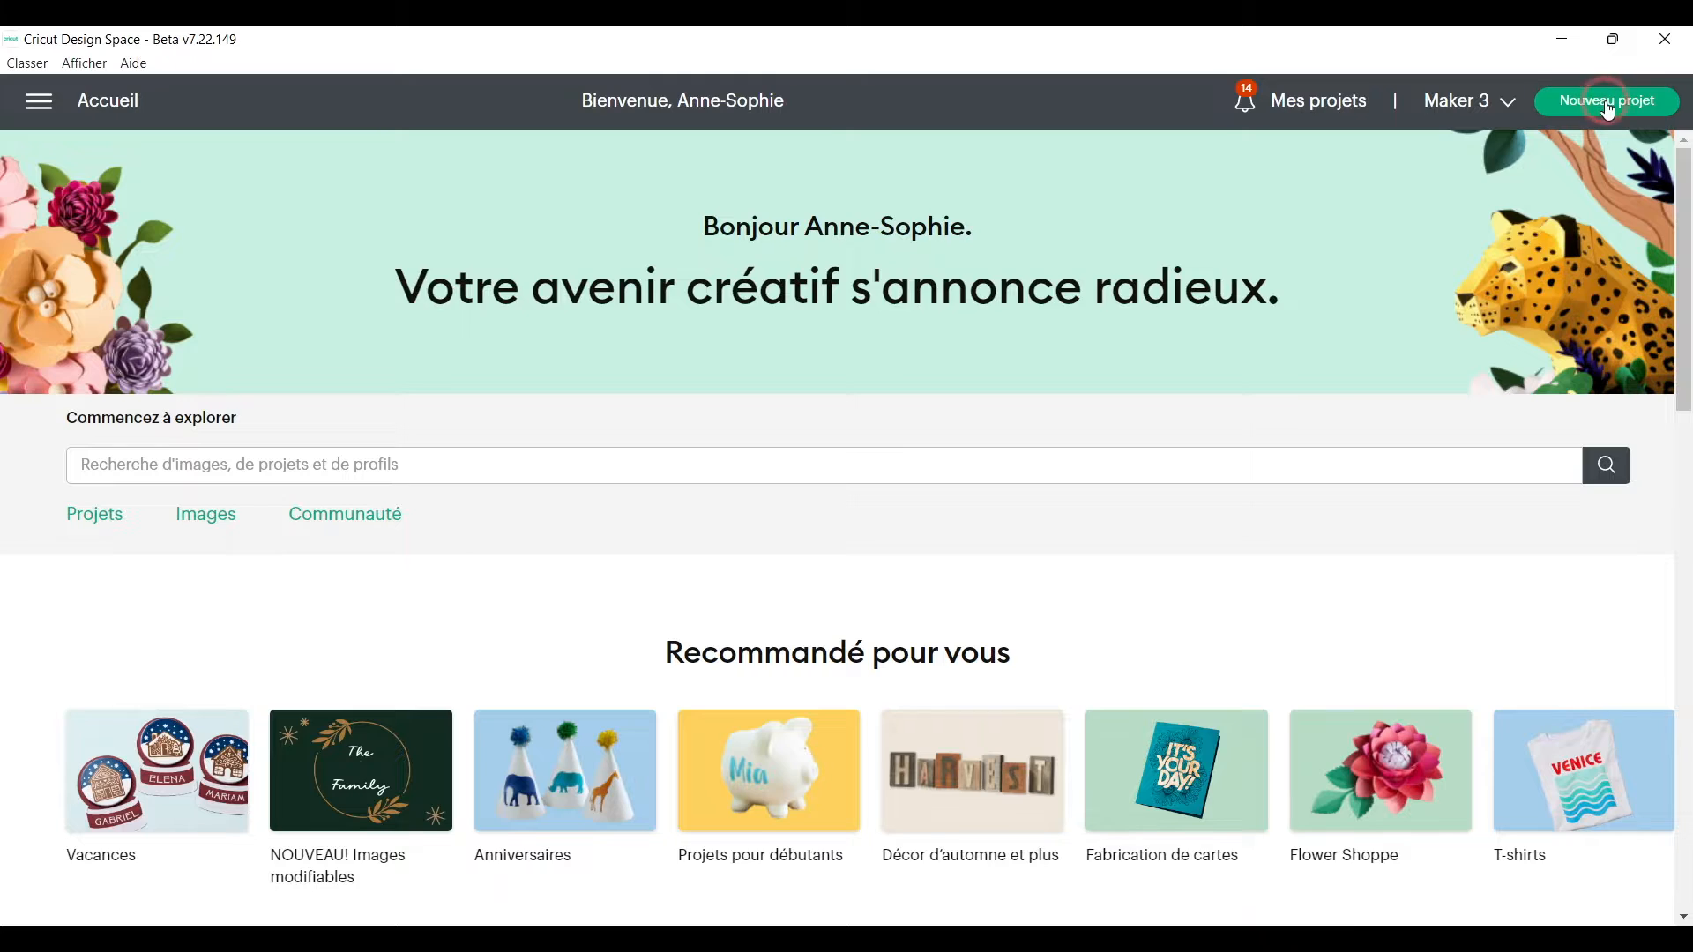
Start a new project and begin importing an image file from the computer.
{"action": "left_click", "coordinate": [1362, 407]}
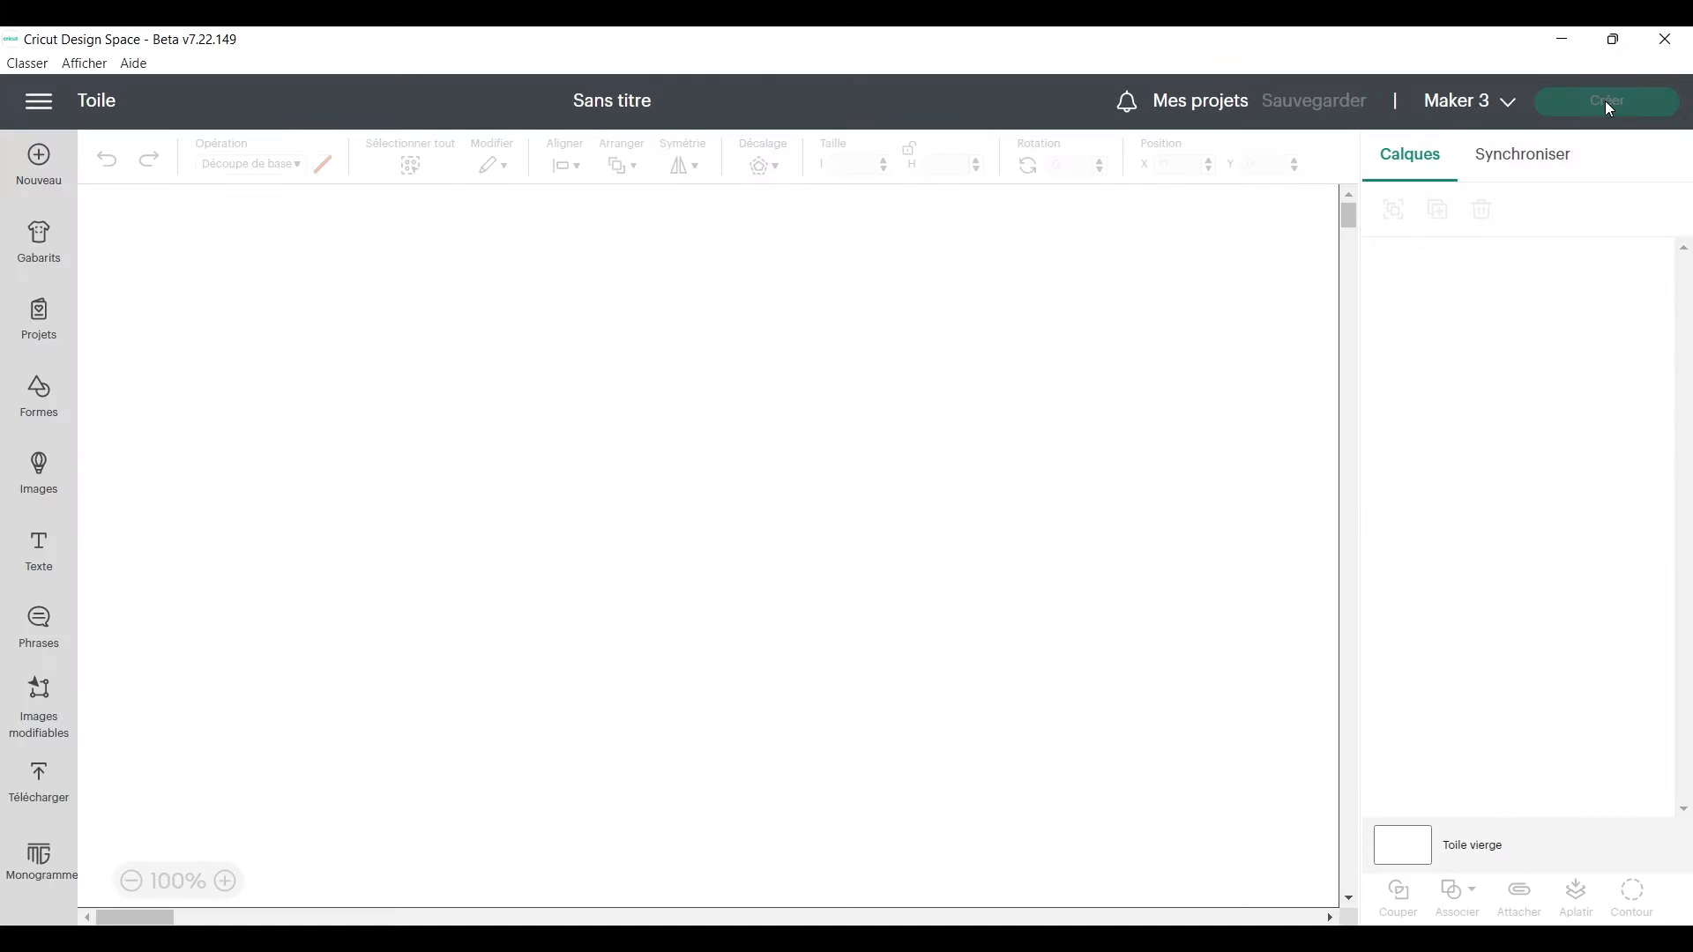
{"action": "left_click", "coordinate": [66, 798]}
{"action": "left_click", "coordinate": [185, 453]}
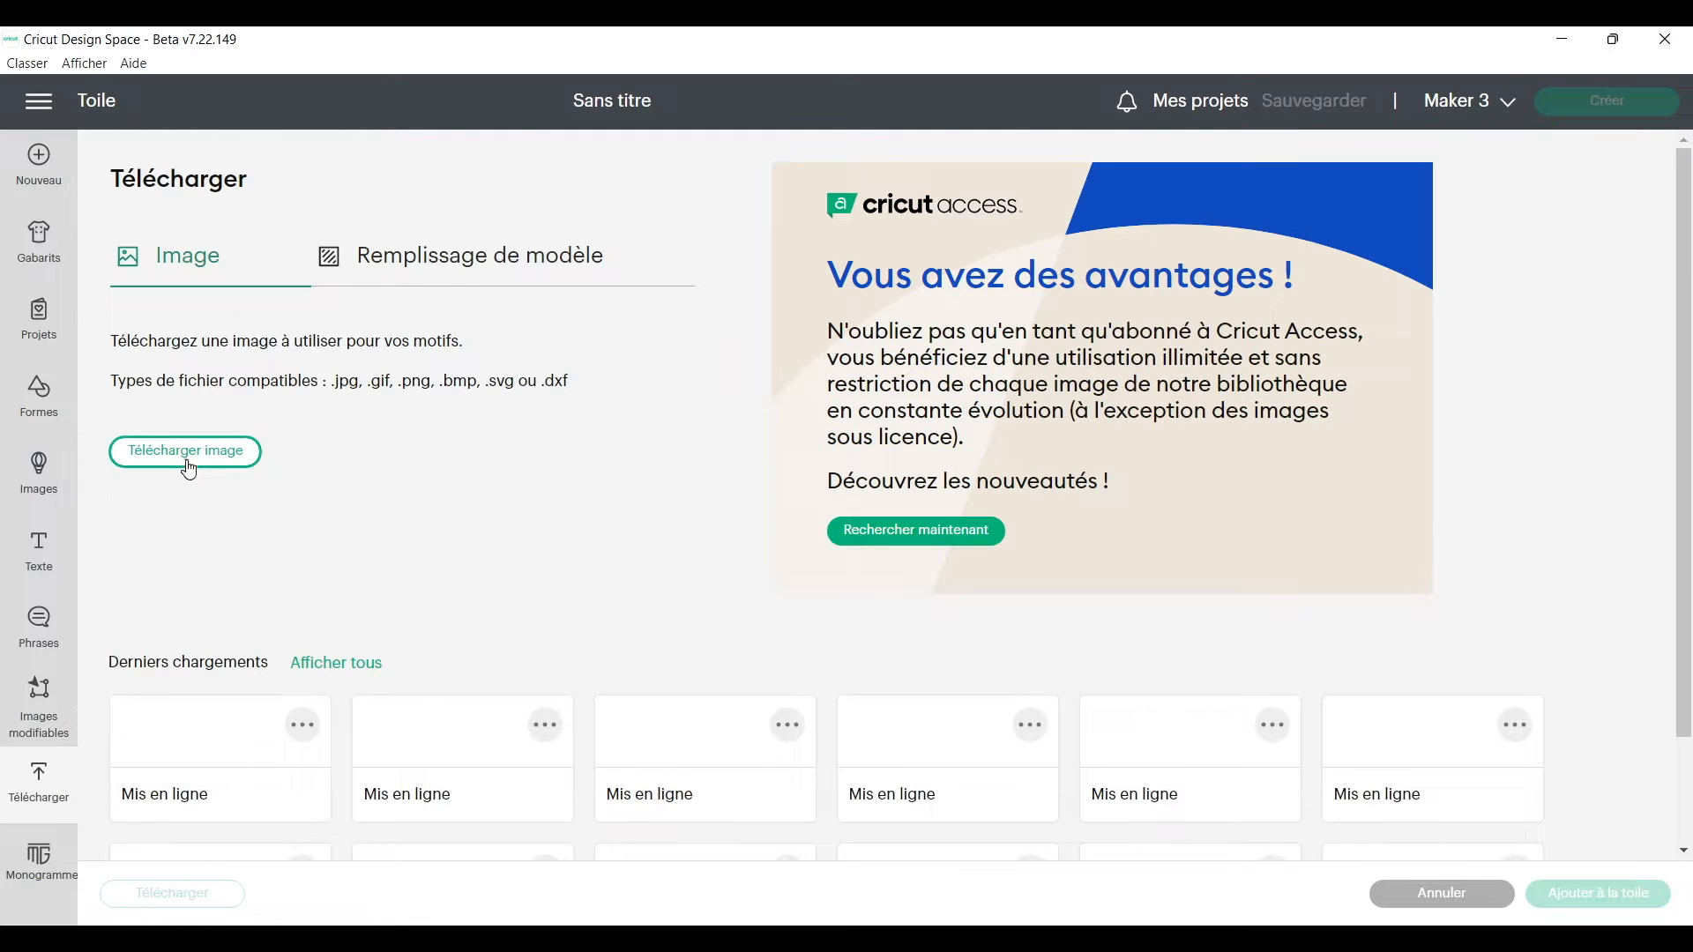
{"action": "left_click", "coordinate": [837, 509]}
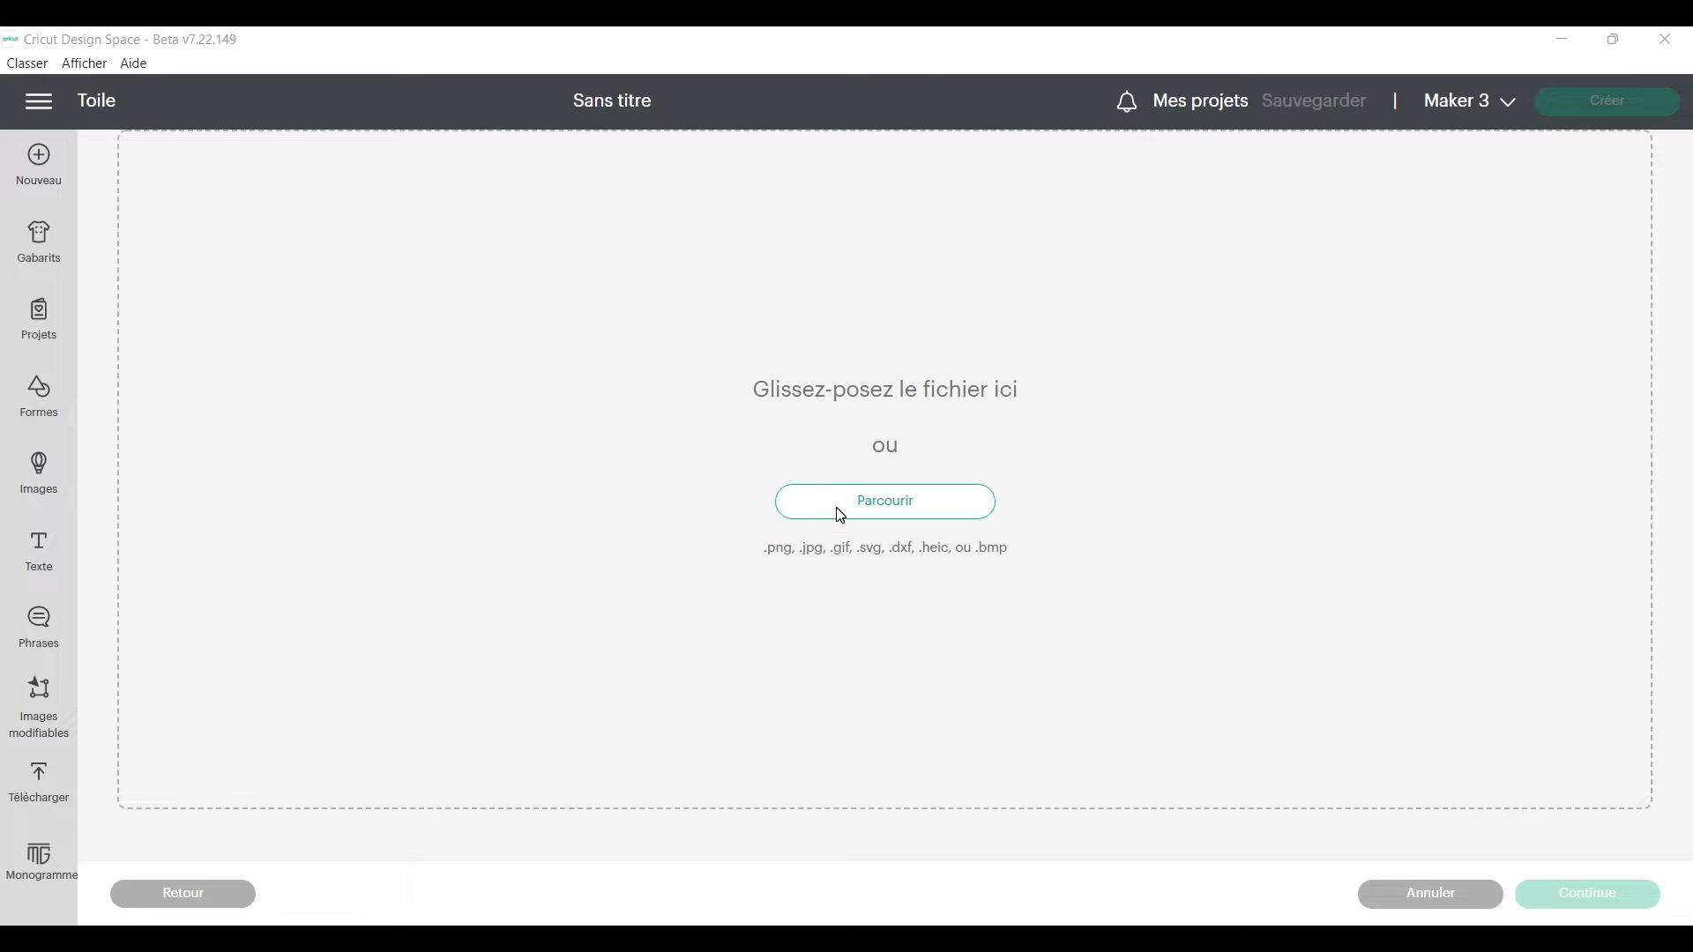
Find and open the SVG file "Calendrier de l'avent maison - je cree je cut" on the Bureau.
{"action": "left_click", "coordinate": [91, 267]}
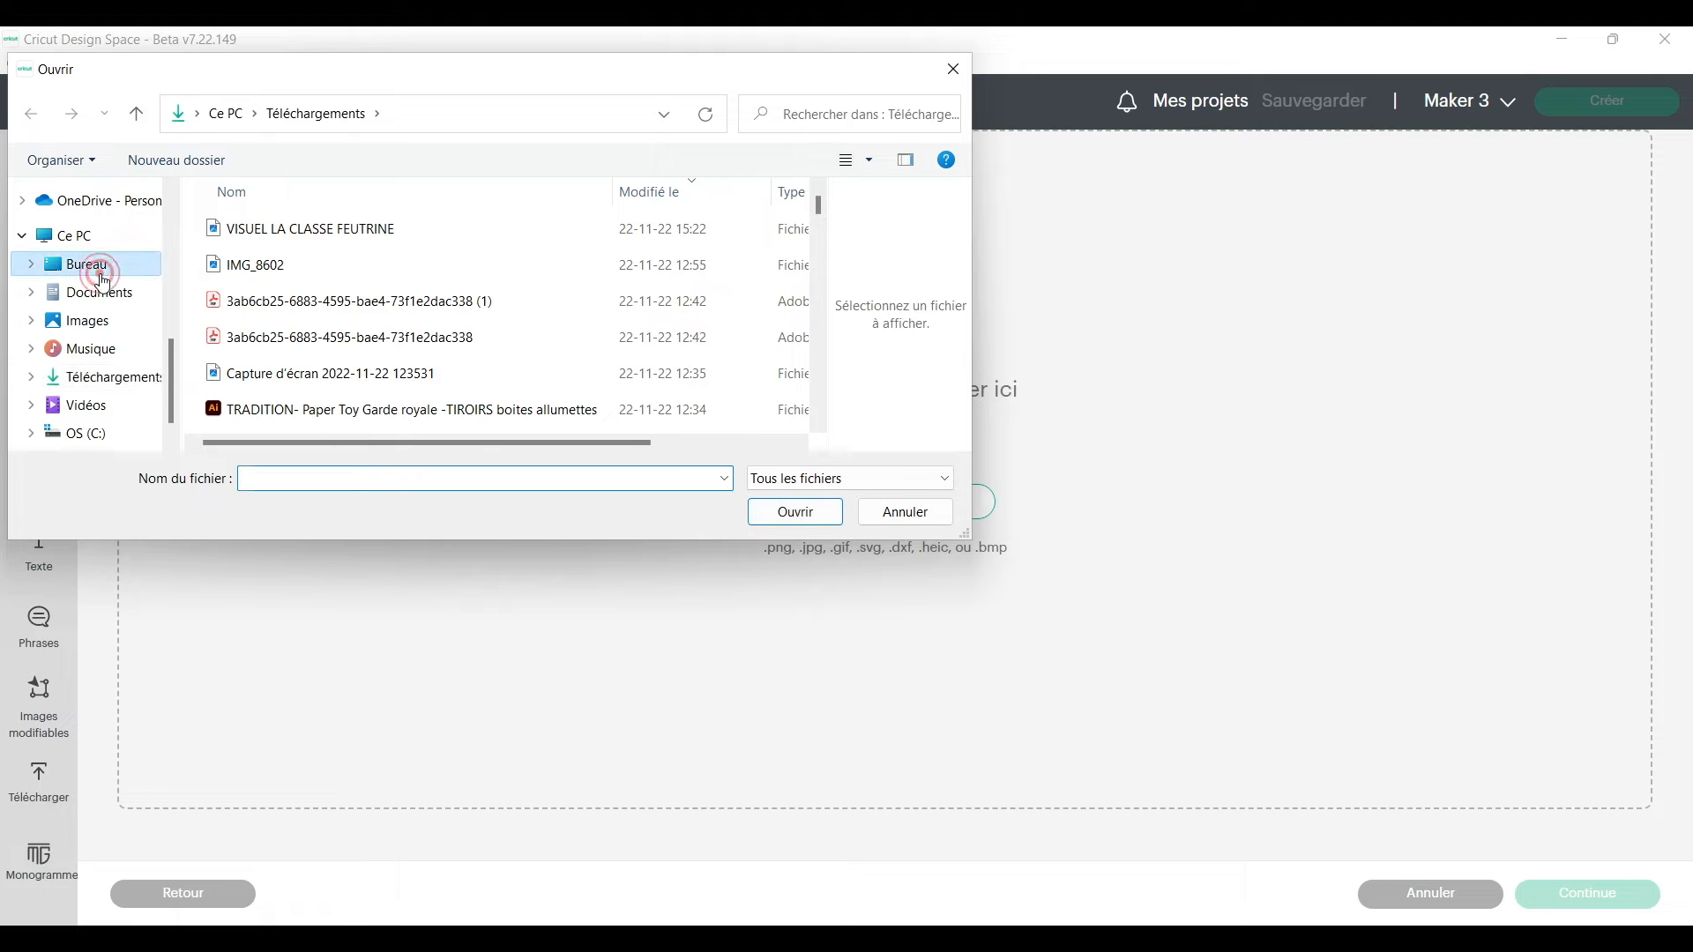
{"action": "scroll", "coordinate": [371, 282], "scroll_direction": "down", "scroll_amount": 5}
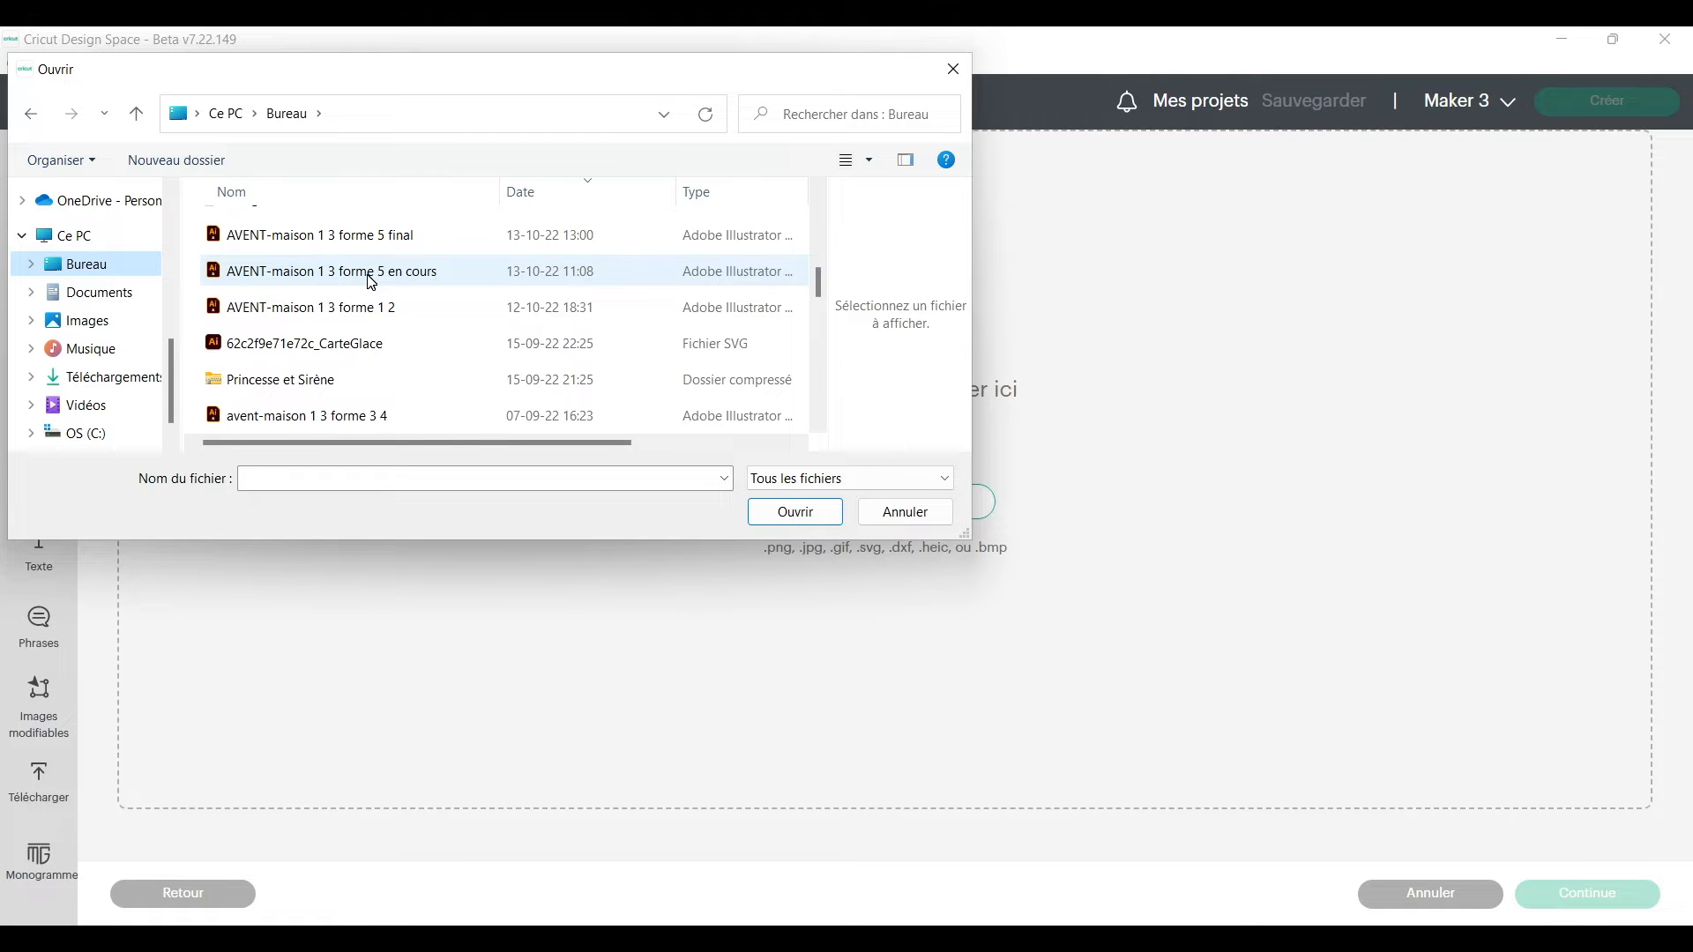
{"action": "scroll", "coordinate": [371, 282], "scroll_direction": "up", "scroll_amount": 1}
{"action": "scroll", "coordinate": [371, 282], "scroll_direction": "down", "scroll_amount": 1}
{"action": "scroll", "coordinate": [371, 282], "scroll_direction": "down", "scroll_amount": 2}
{"action": "scroll", "coordinate": [371, 282], "scroll_direction": "down", "scroll_amount": 5}
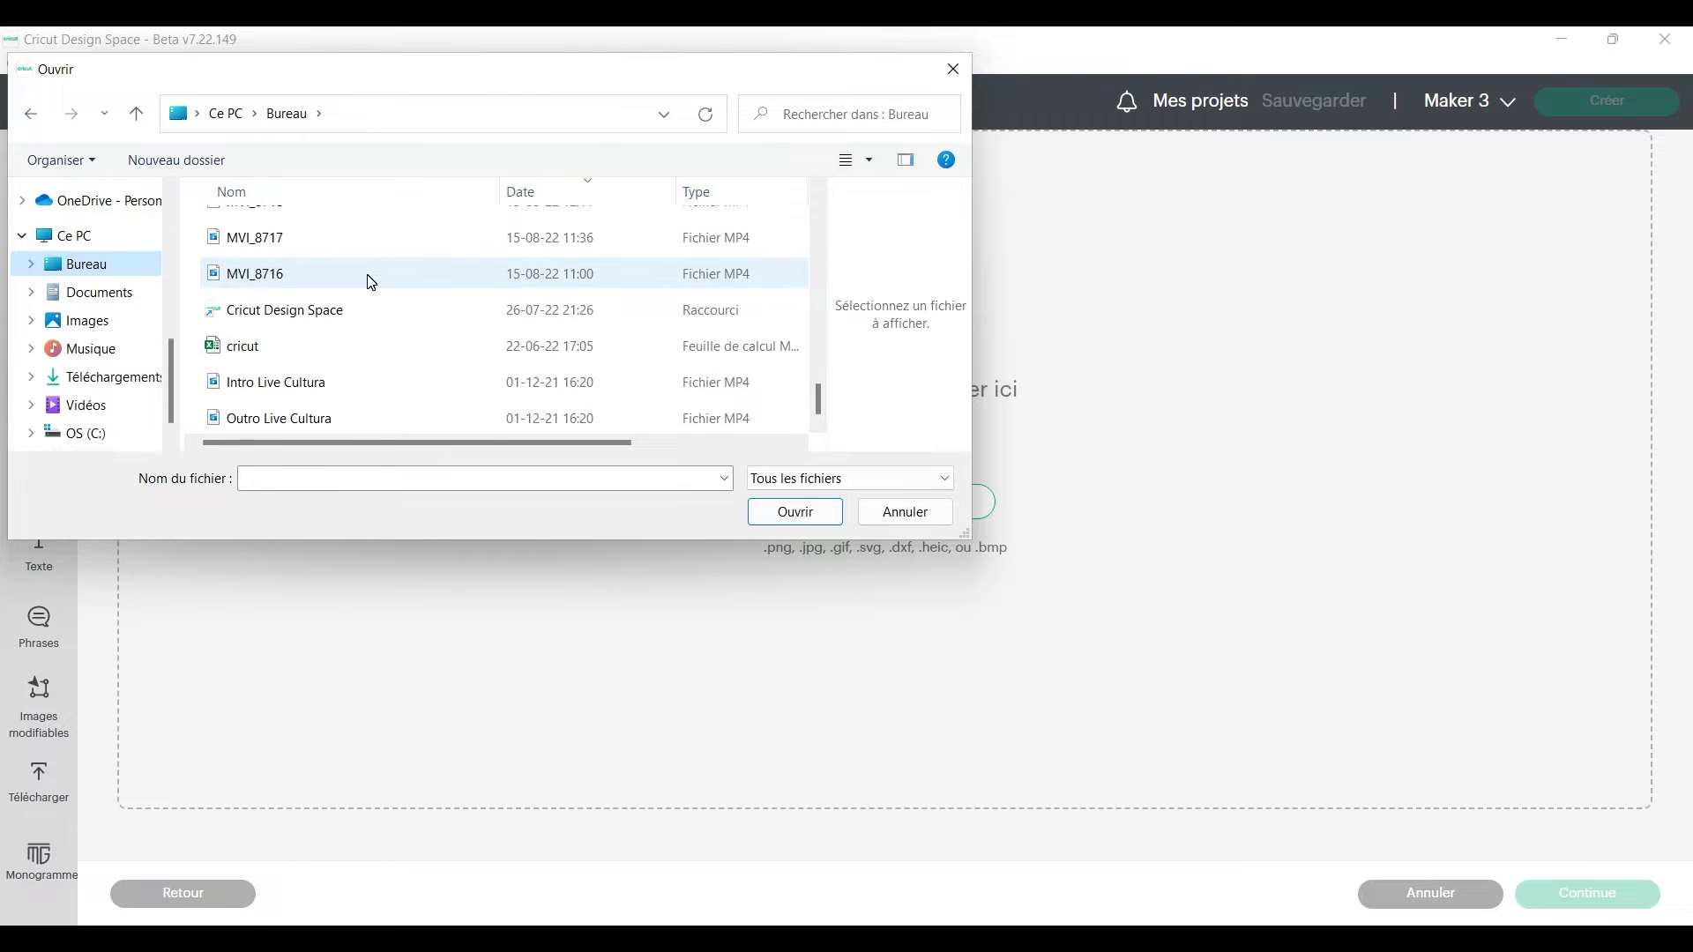
{"action": "scroll", "coordinate": [371, 283], "scroll_direction": "up", "scroll_amount": 7}
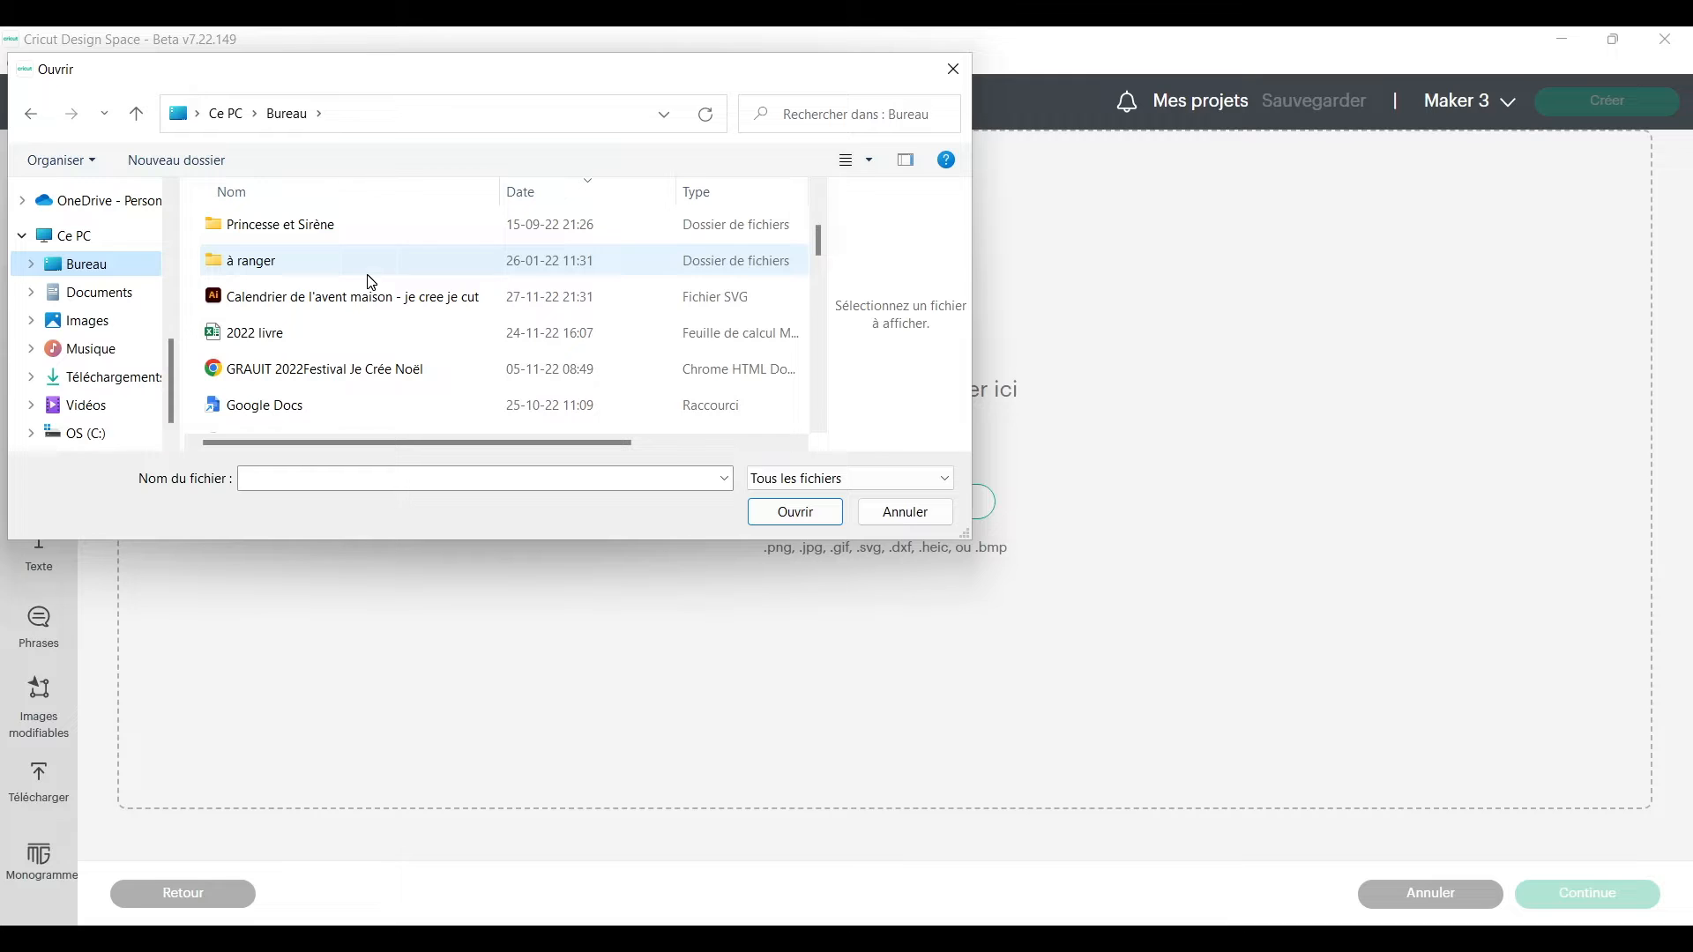
{"action": "left_click", "coordinate": [458, 304]}
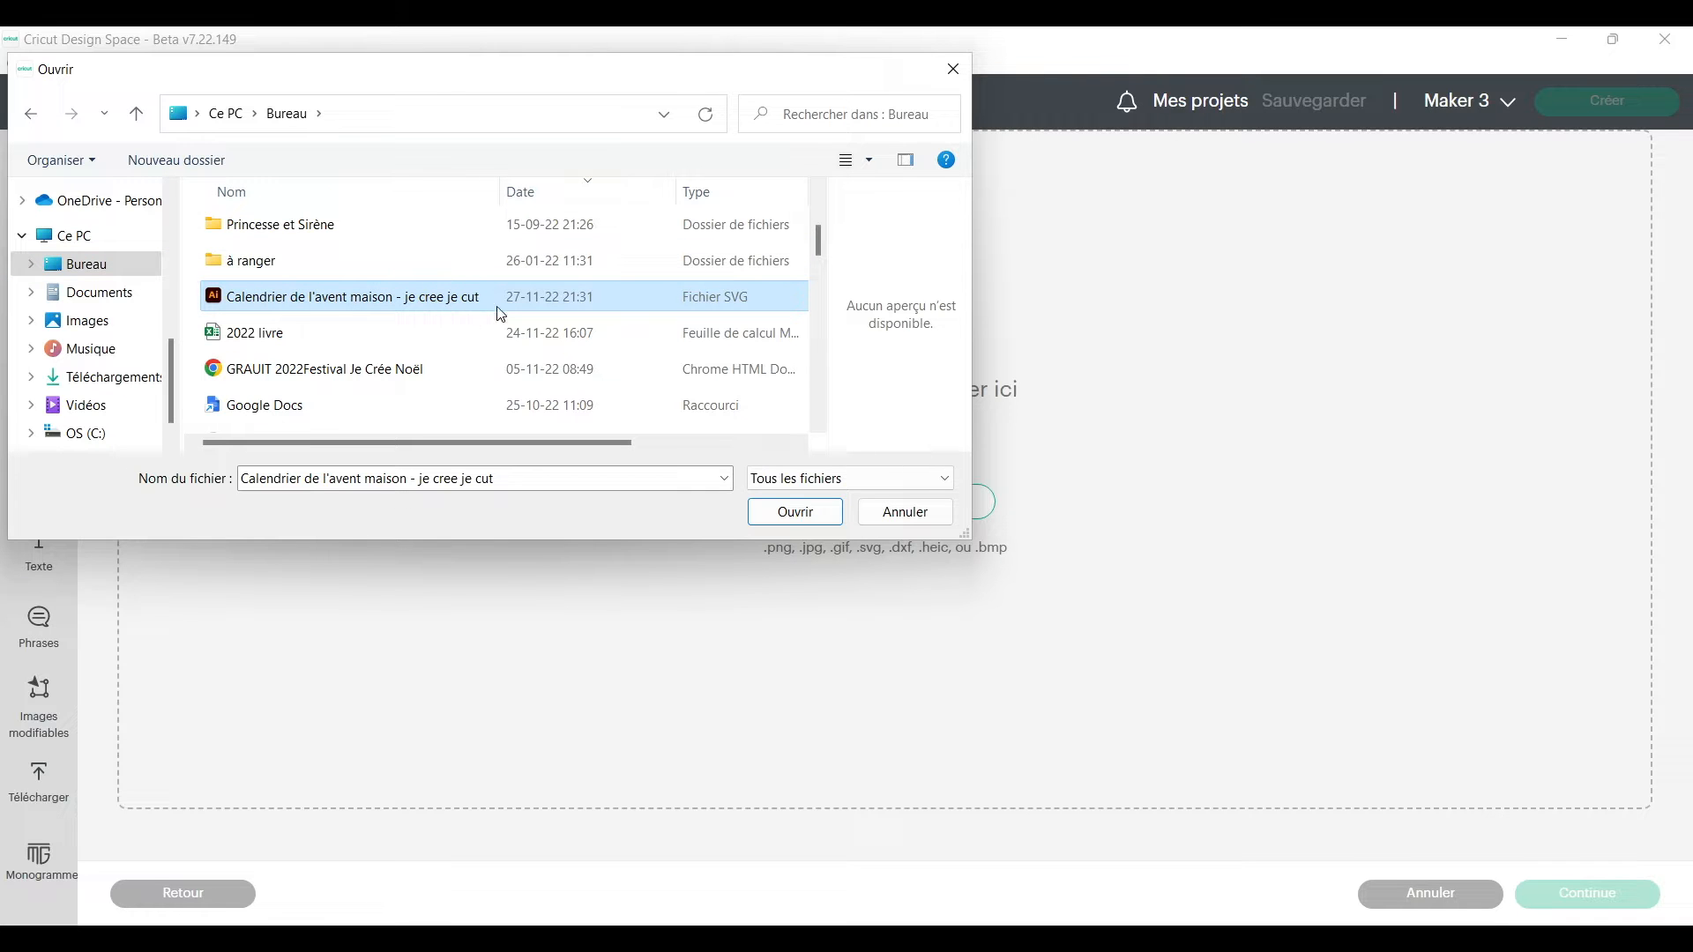
{"action": "left_click", "coordinate": [795, 512]}
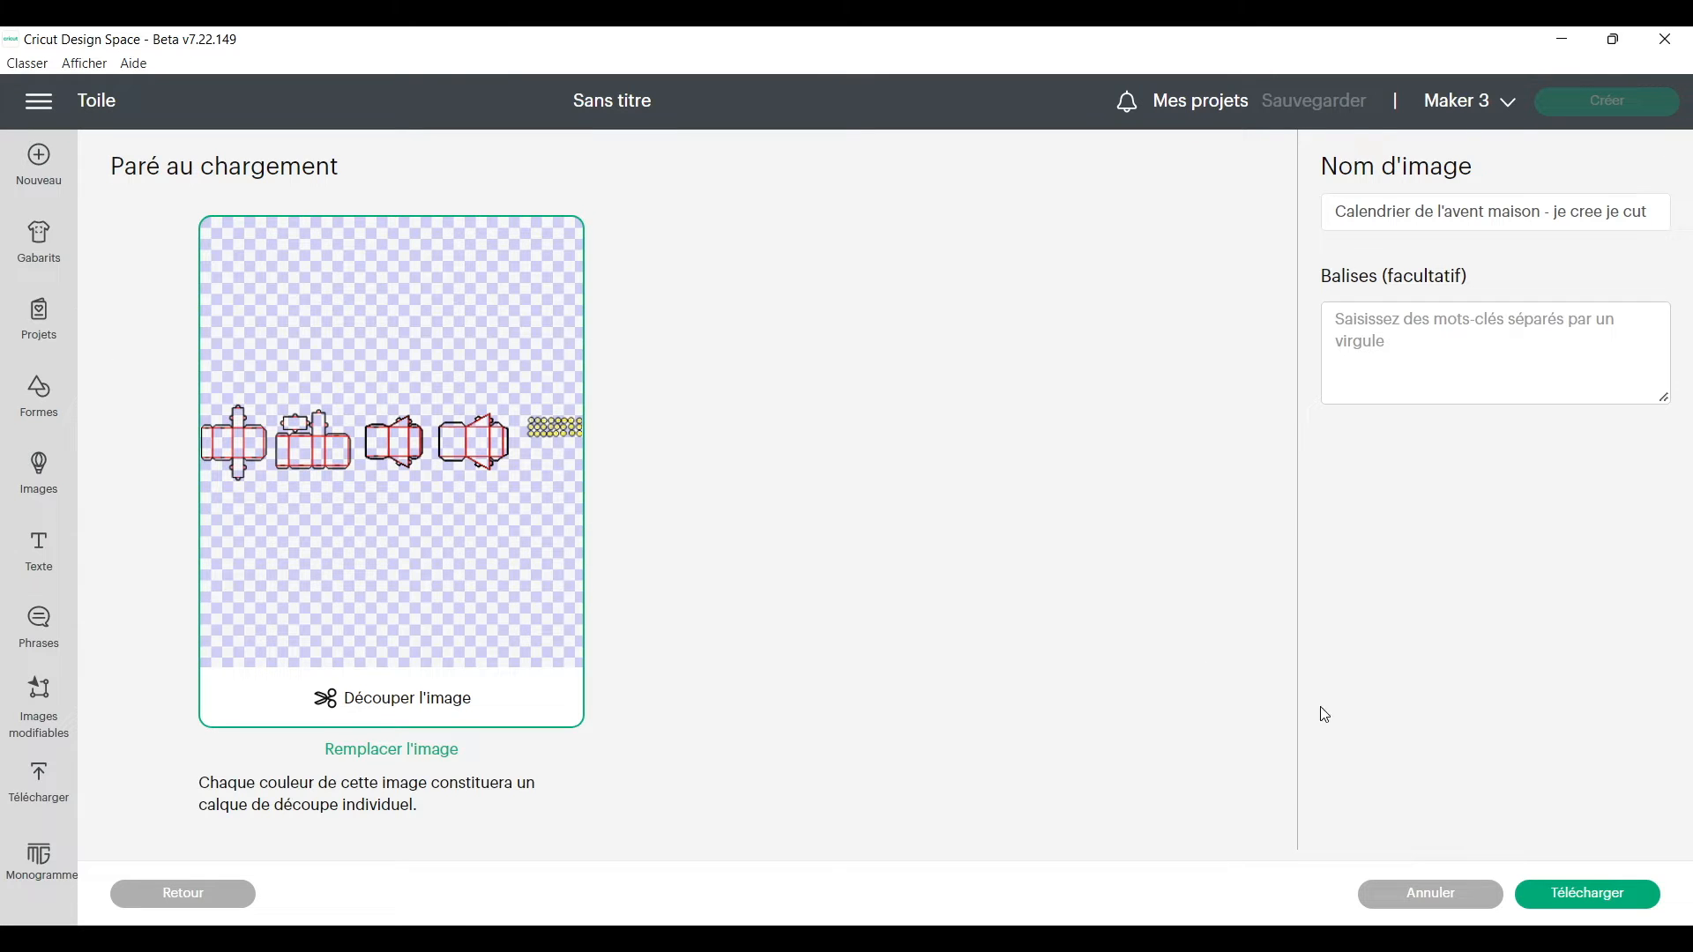
Upload the advent calendar image and add the newly uploaded copy to the canvas.
{"action": "left_click", "coordinate": [1595, 911]}
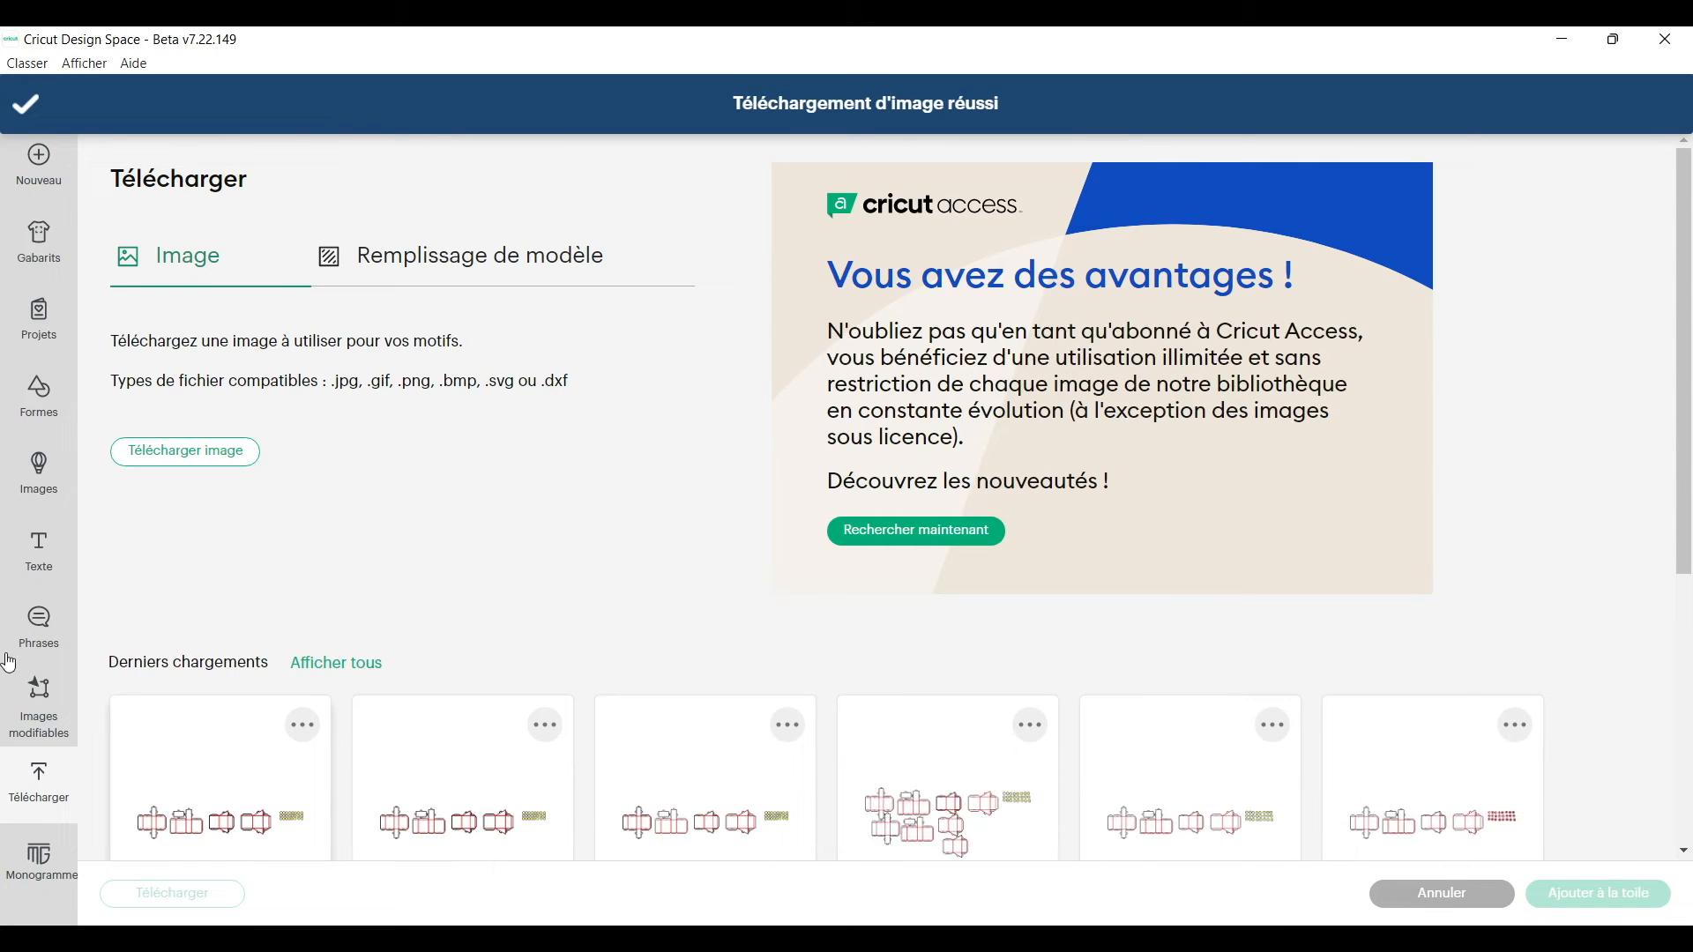
{"action": "left_click", "coordinate": [225, 716]}
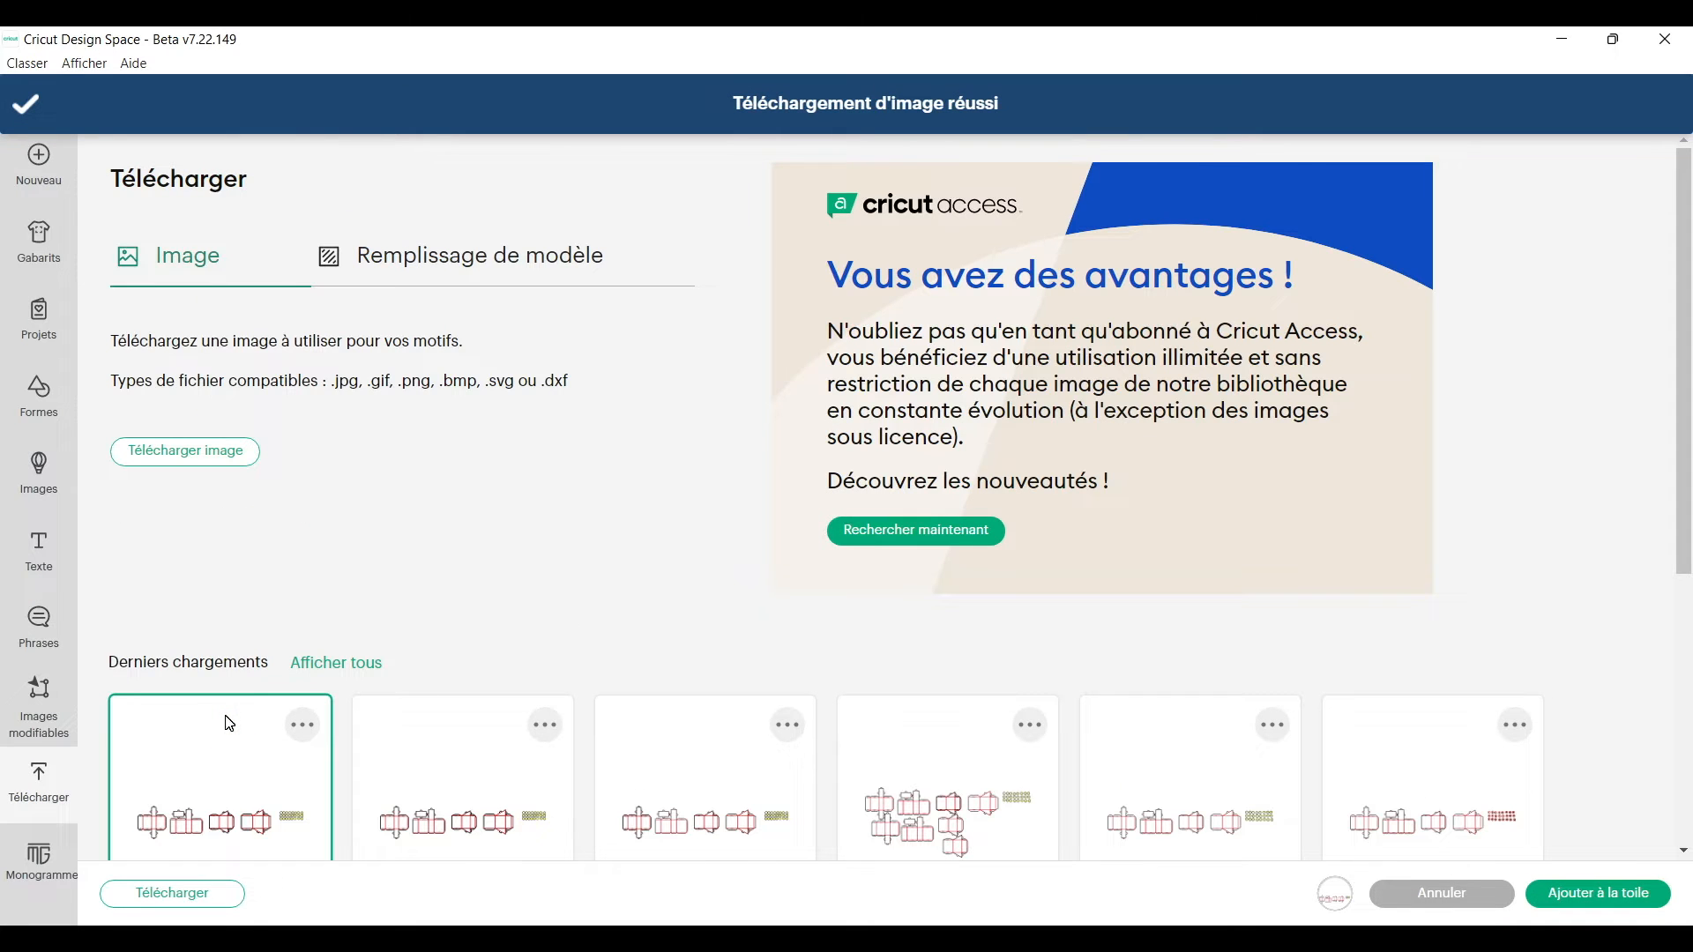
{"action": "left_click", "coordinate": [1638, 891]}
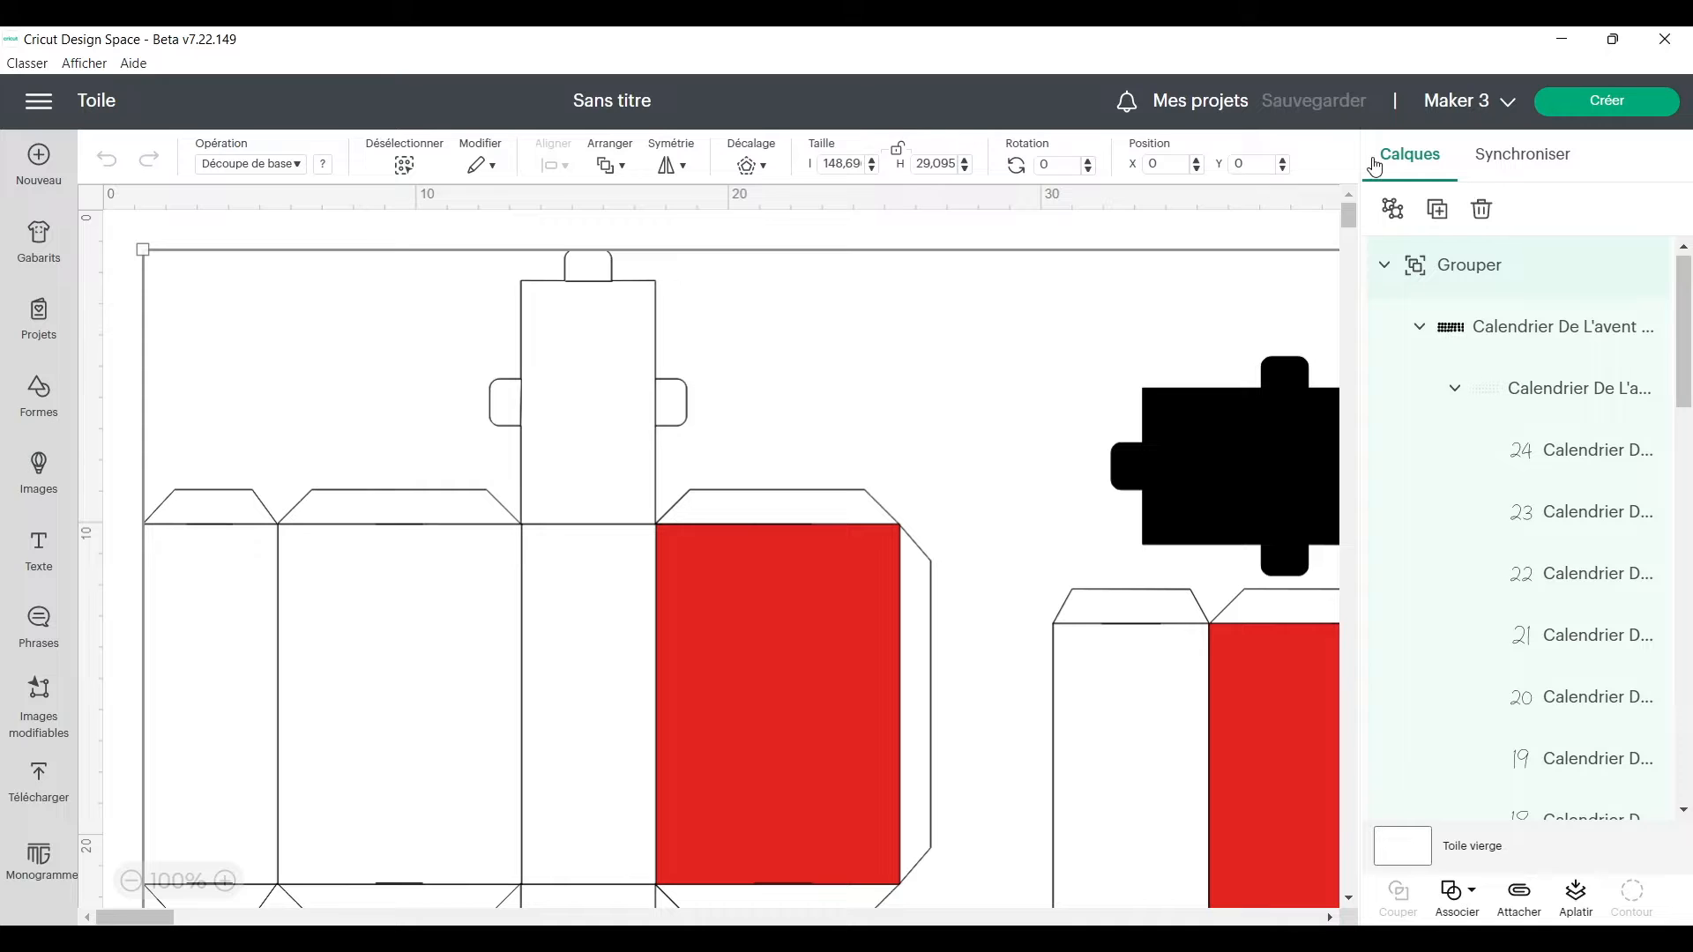
Ungroup the imported calendar and set the operation of the numbers 1 to 24 to Stylo.
{"action": "left_click", "coordinate": [1391, 210]}
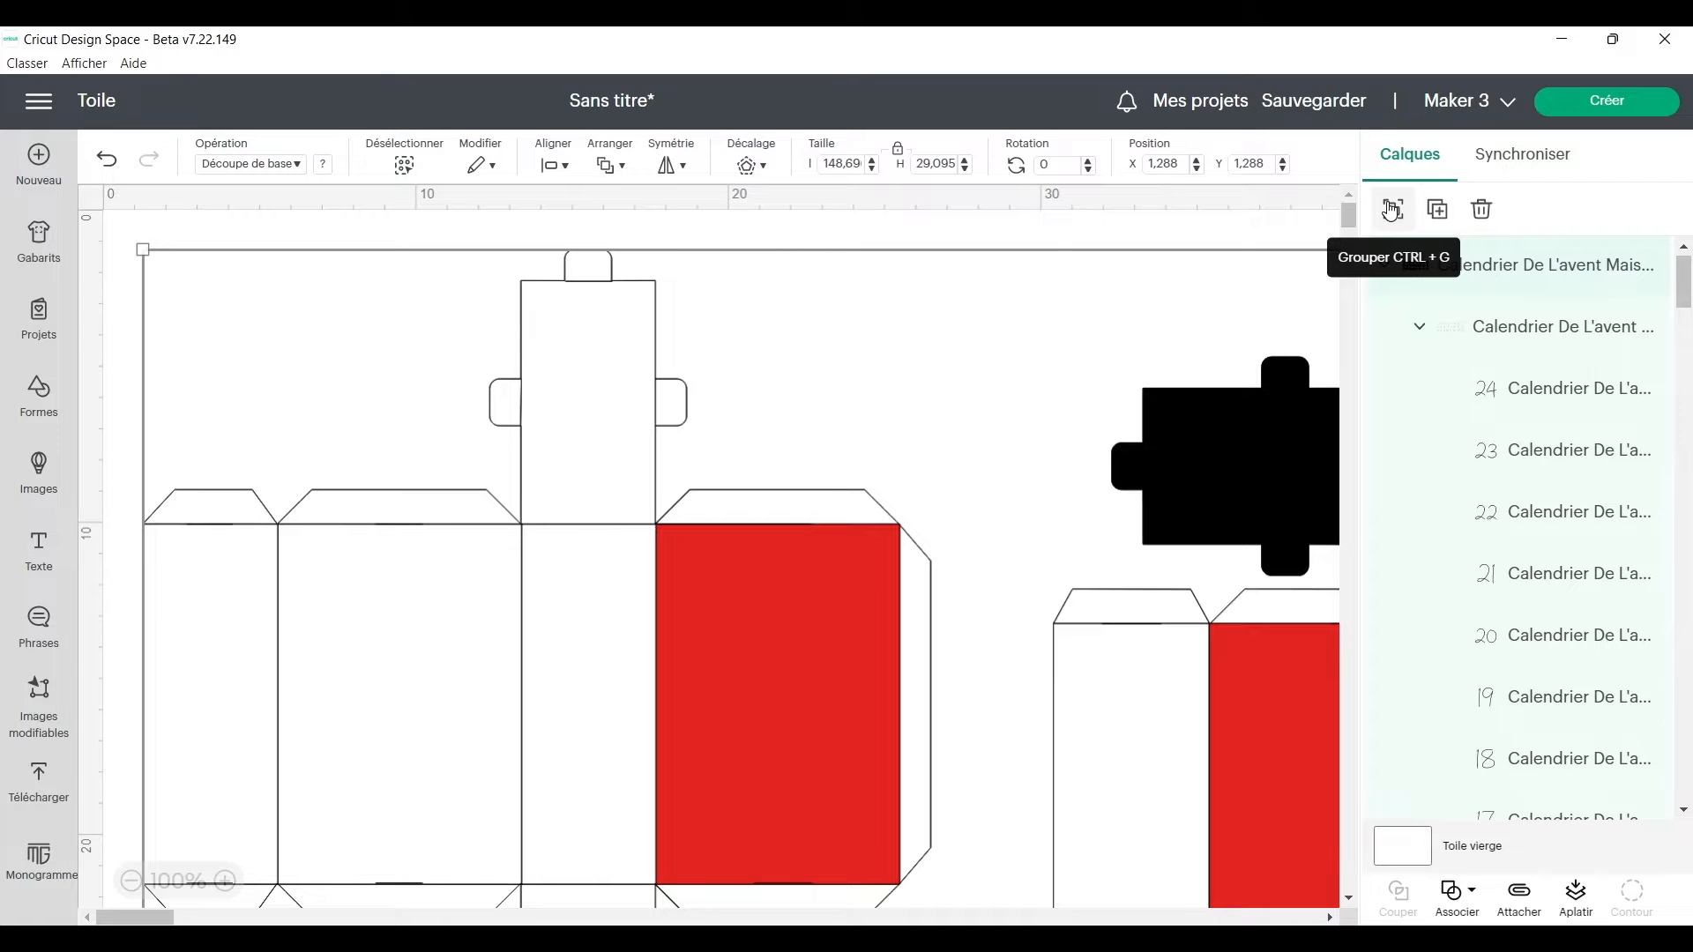
{"action": "scroll", "coordinate": [1500, 296], "scroll_direction": "down", "scroll_amount": 1}
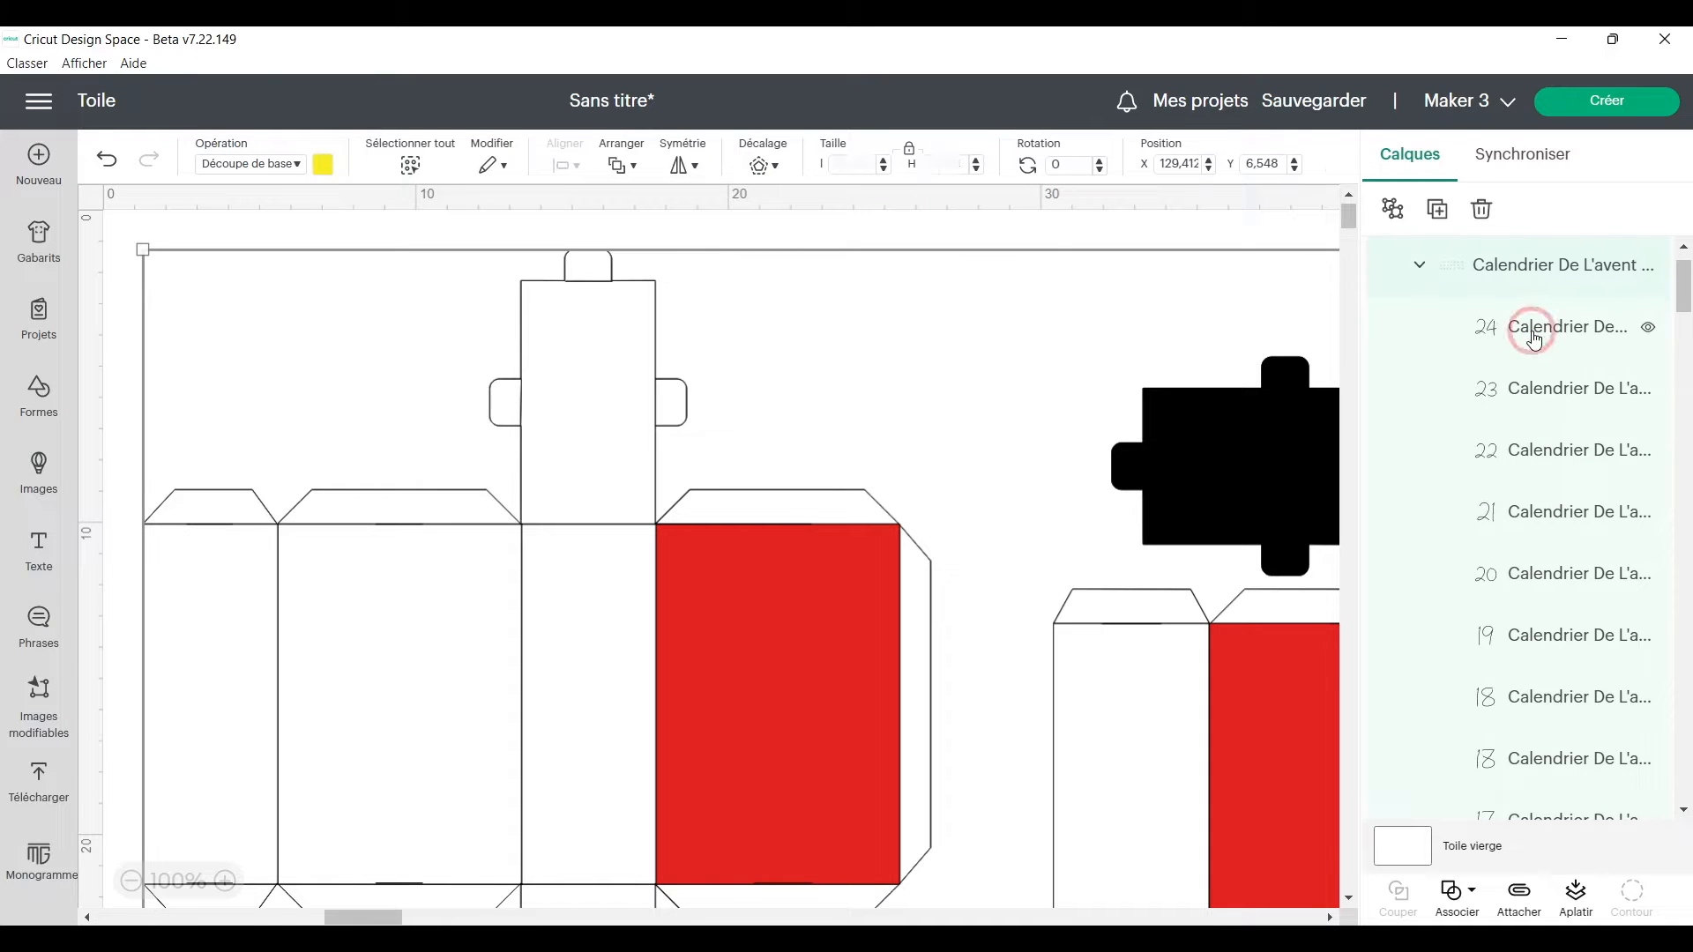
{"action": "left_click", "coordinate": [1534, 335]}
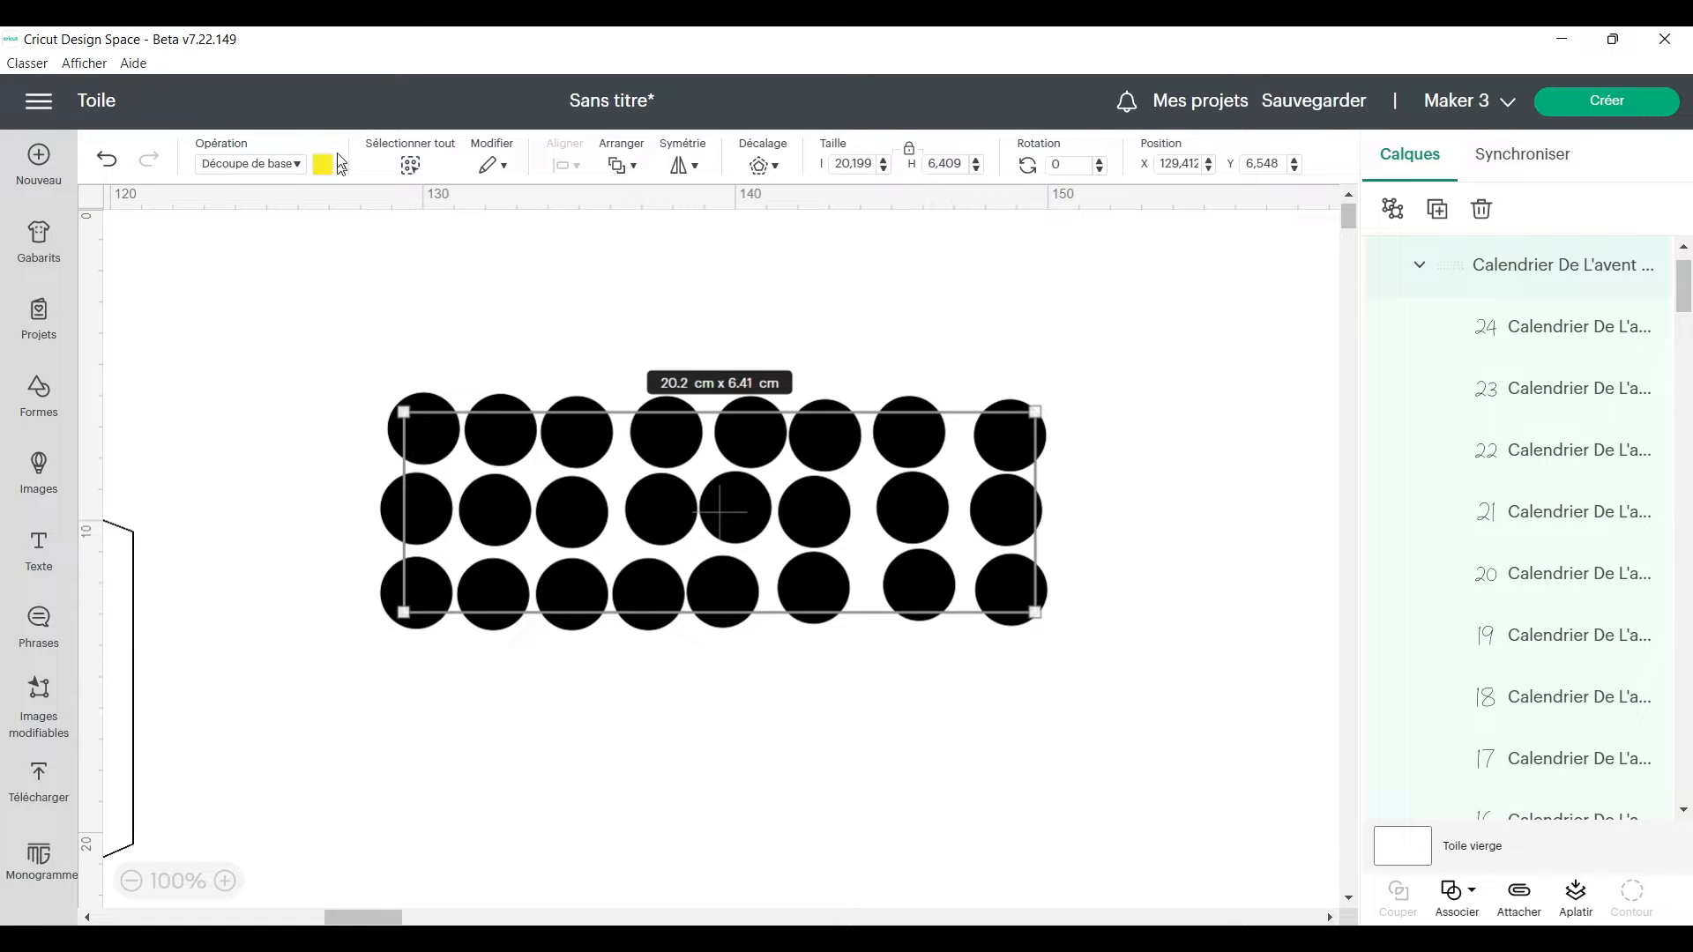
{"action": "left_click", "coordinate": [268, 165]}
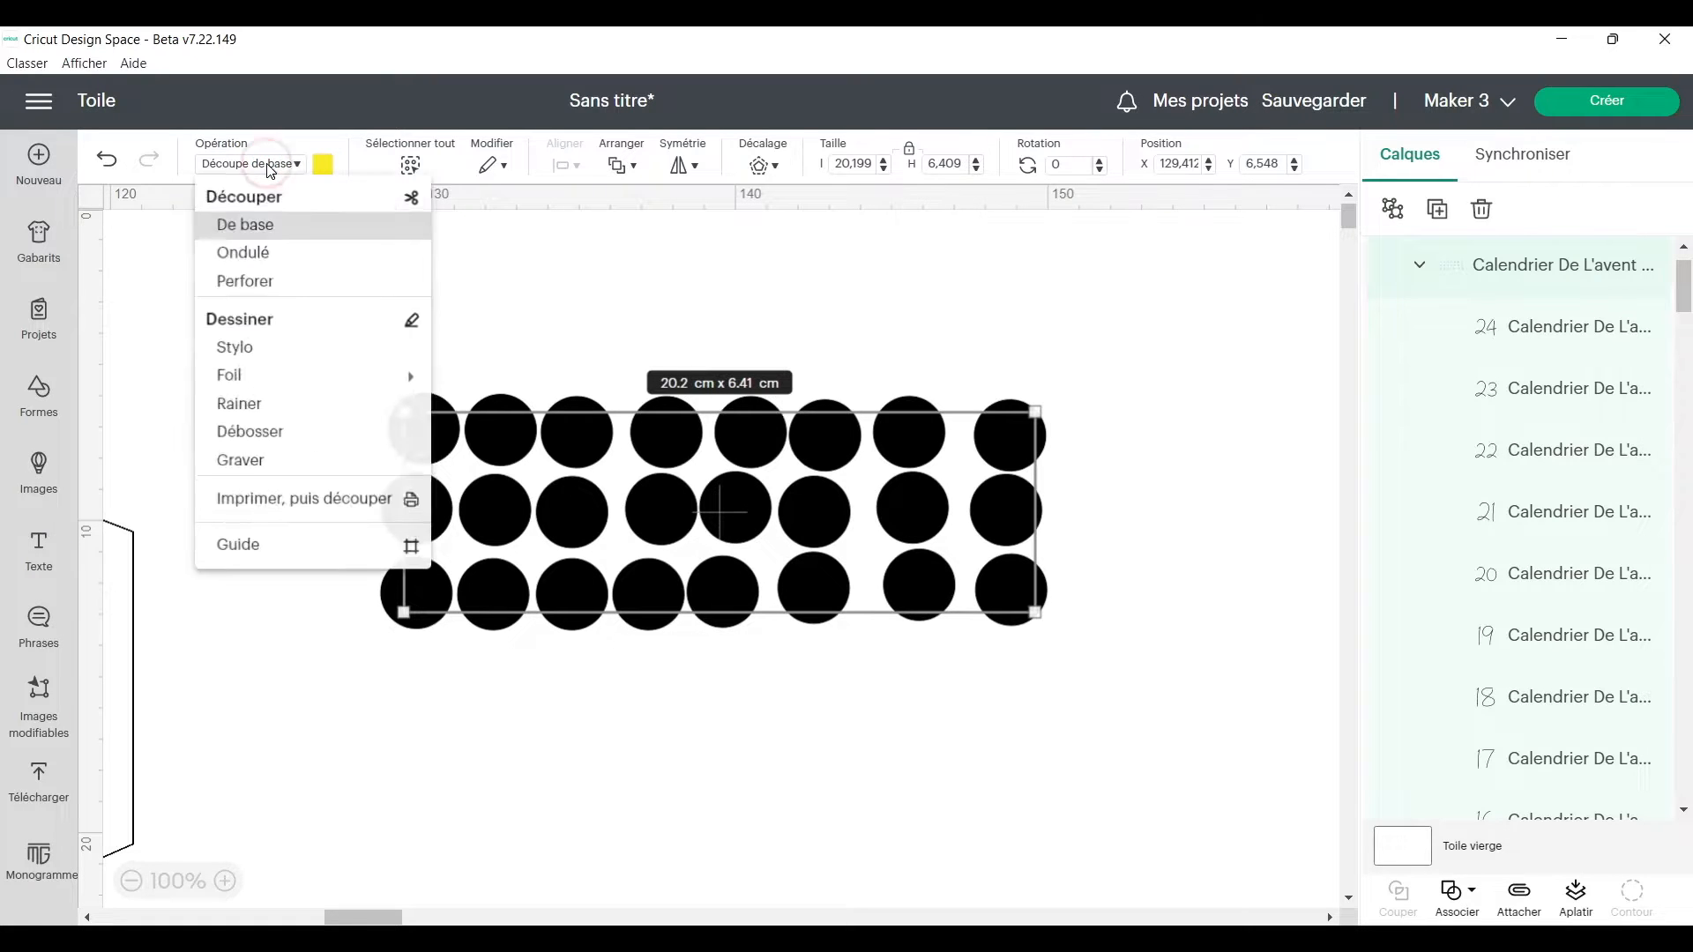
{"action": "left_click", "coordinate": [303, 349]}
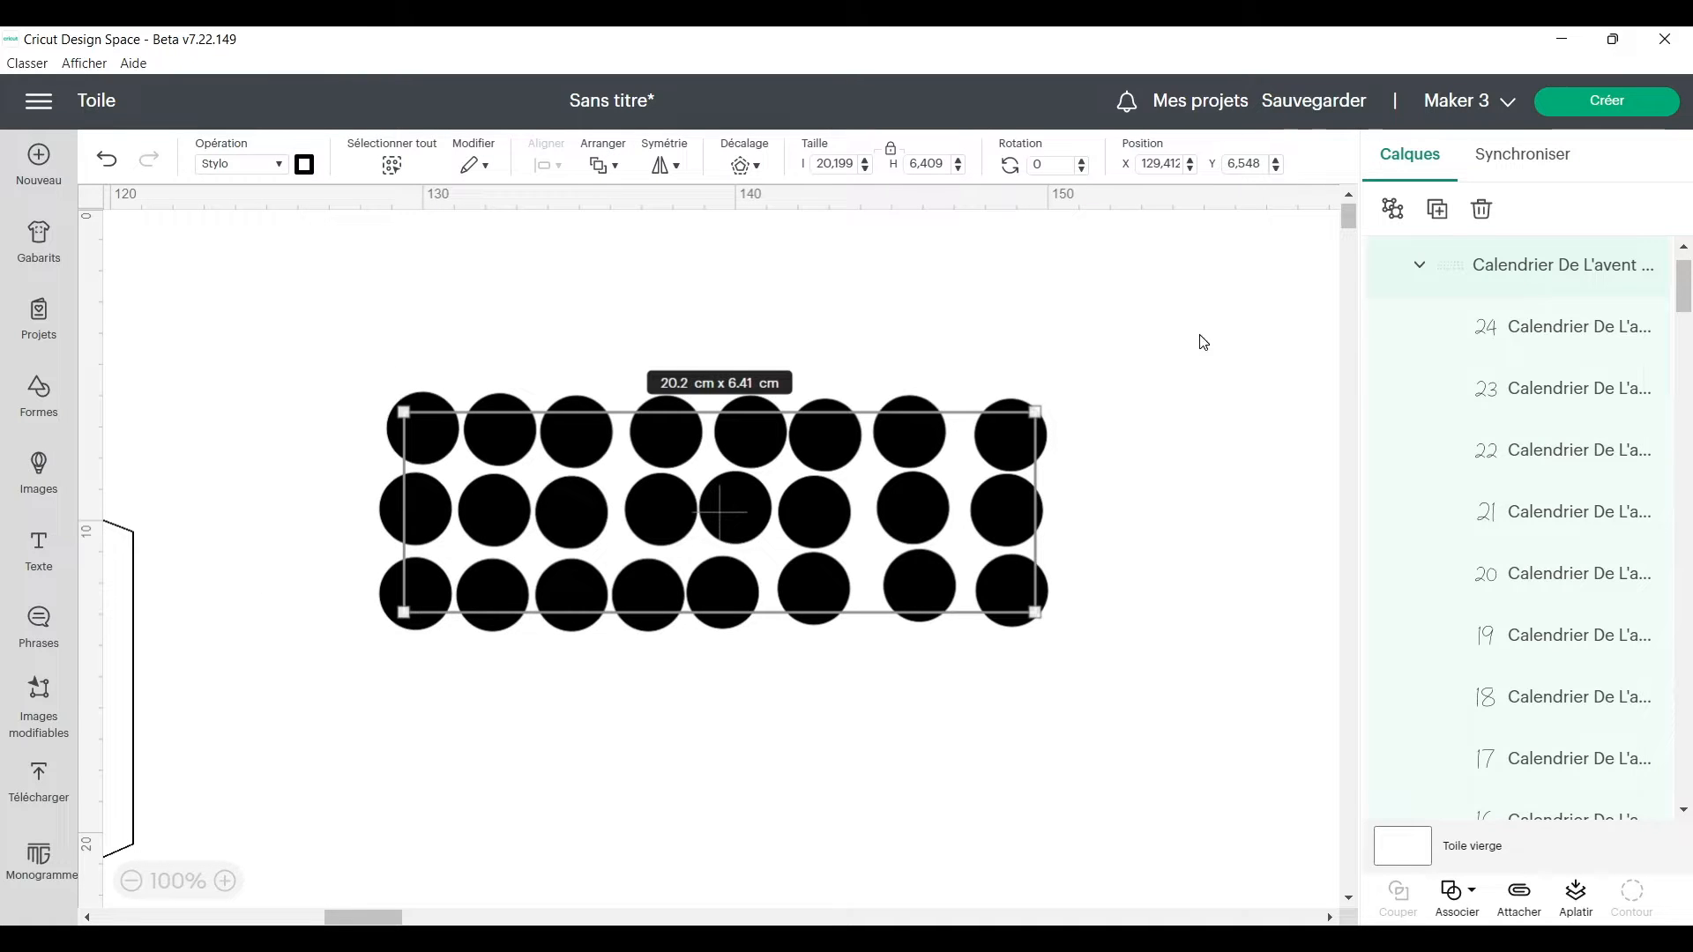
Attach the pen-drawn numbers to their black circles and collapse the attached set in the layer list.
{"action": "left_click", "coordinate": [1419, 270]}
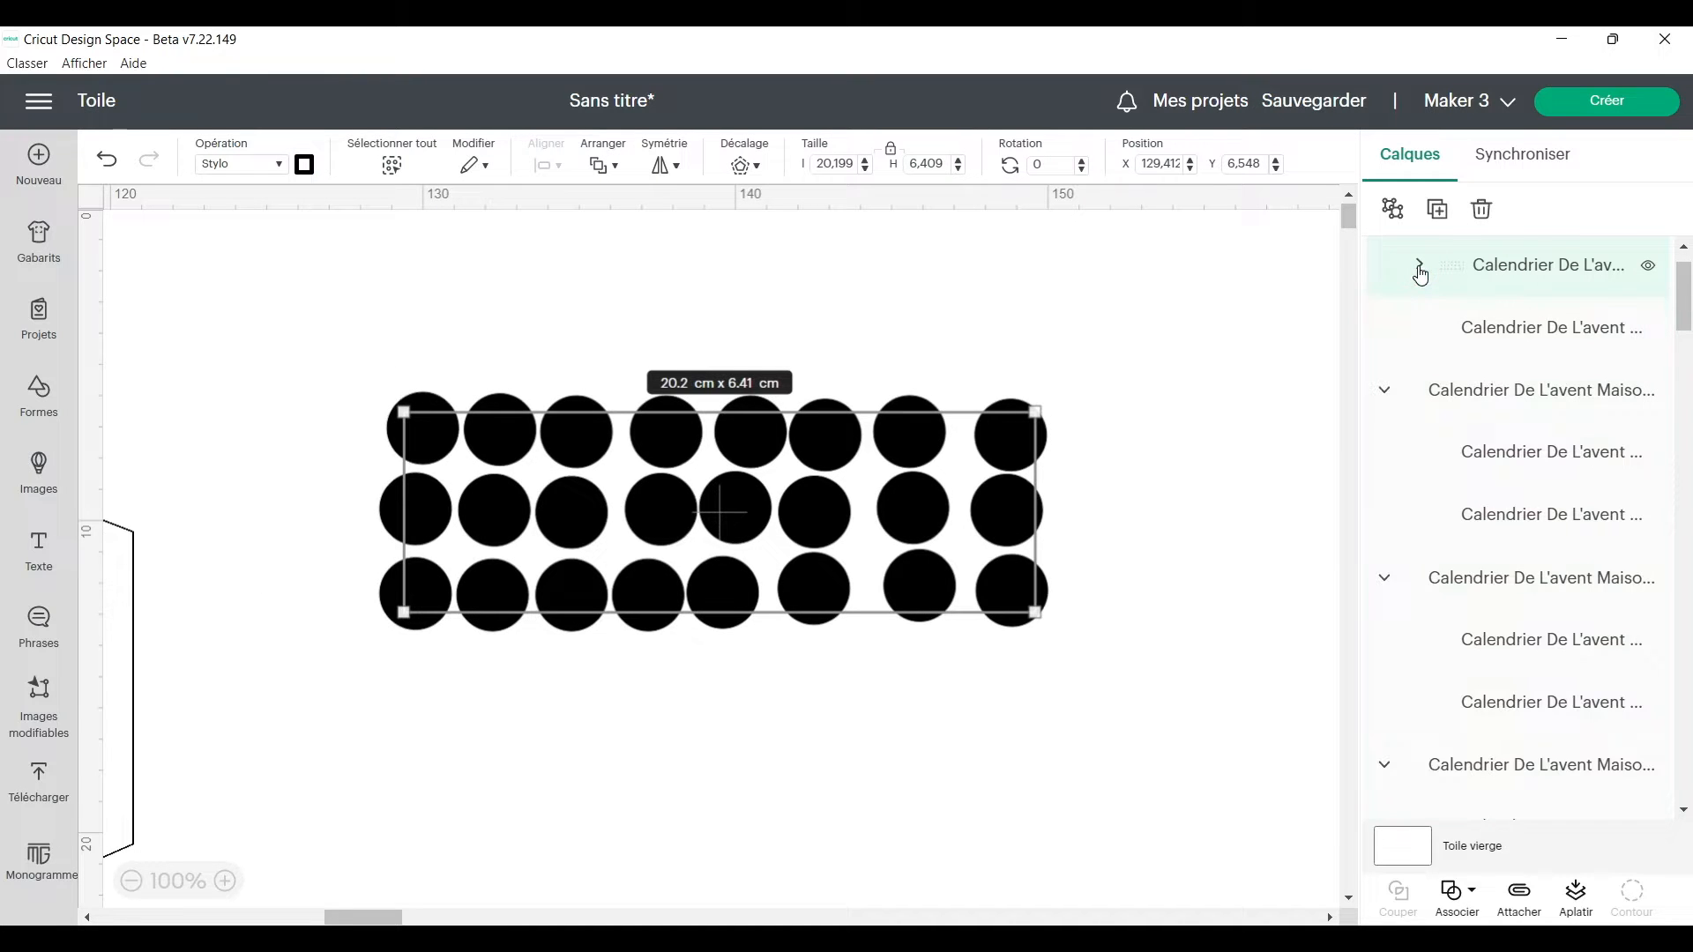
{"action": "scroll", "coordinate": [1499, 319], "scroll_direction": "up", "scroll_amount": 1}
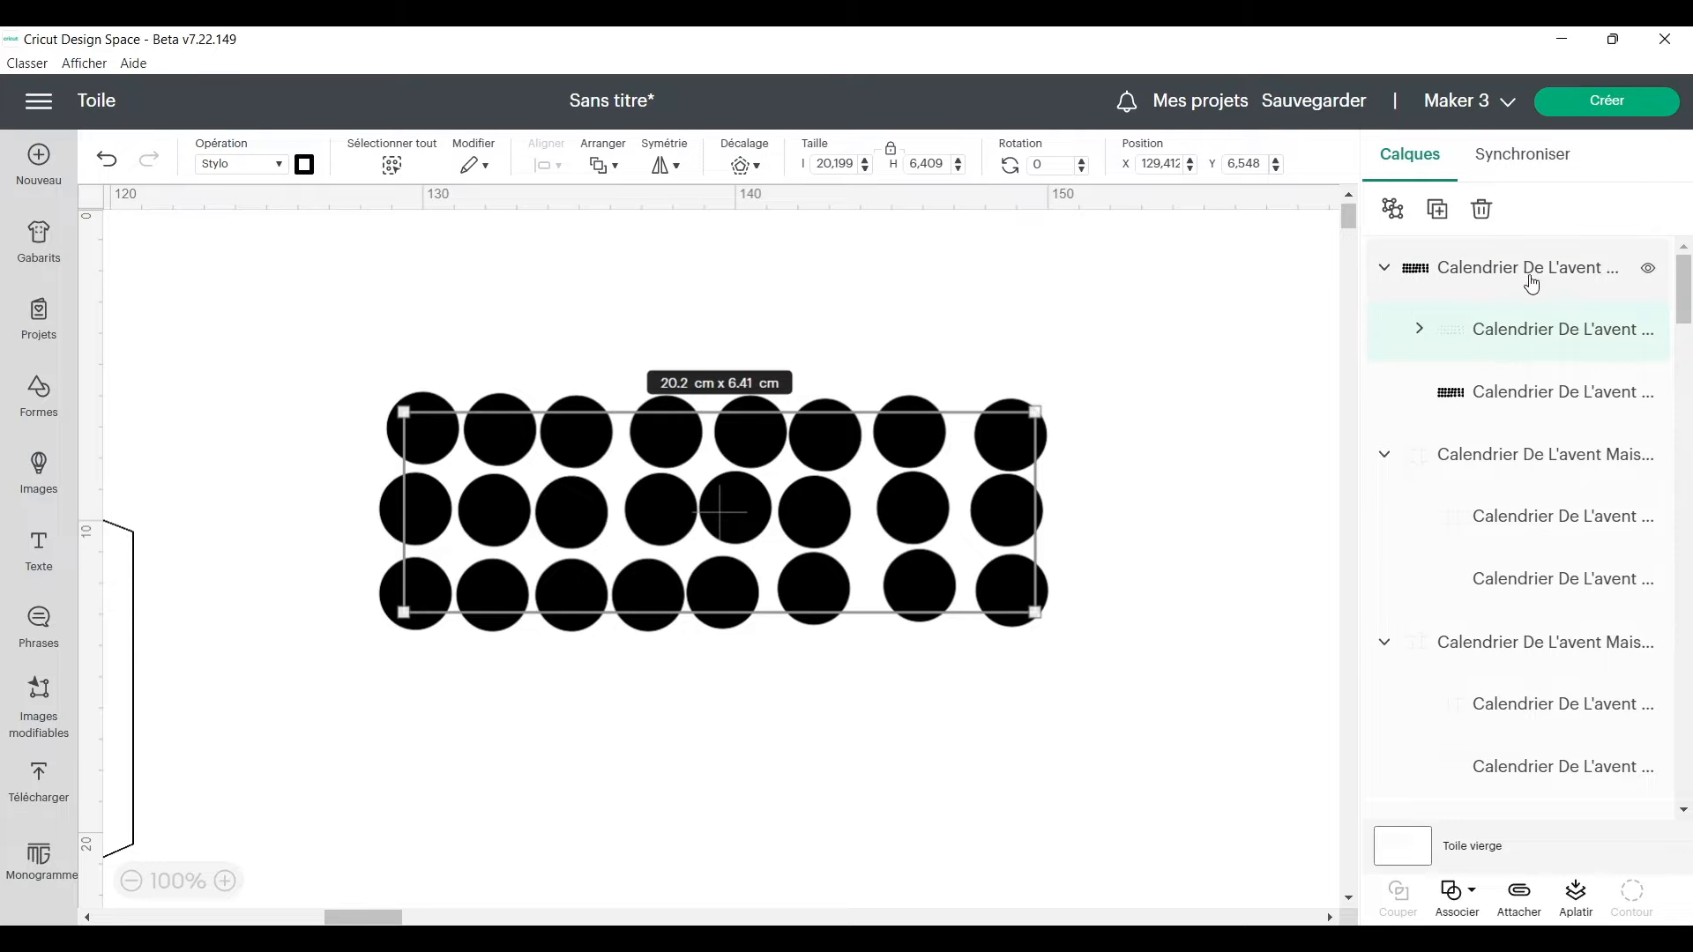
{"action": "left_click", "coordinate": [1388, 271]}
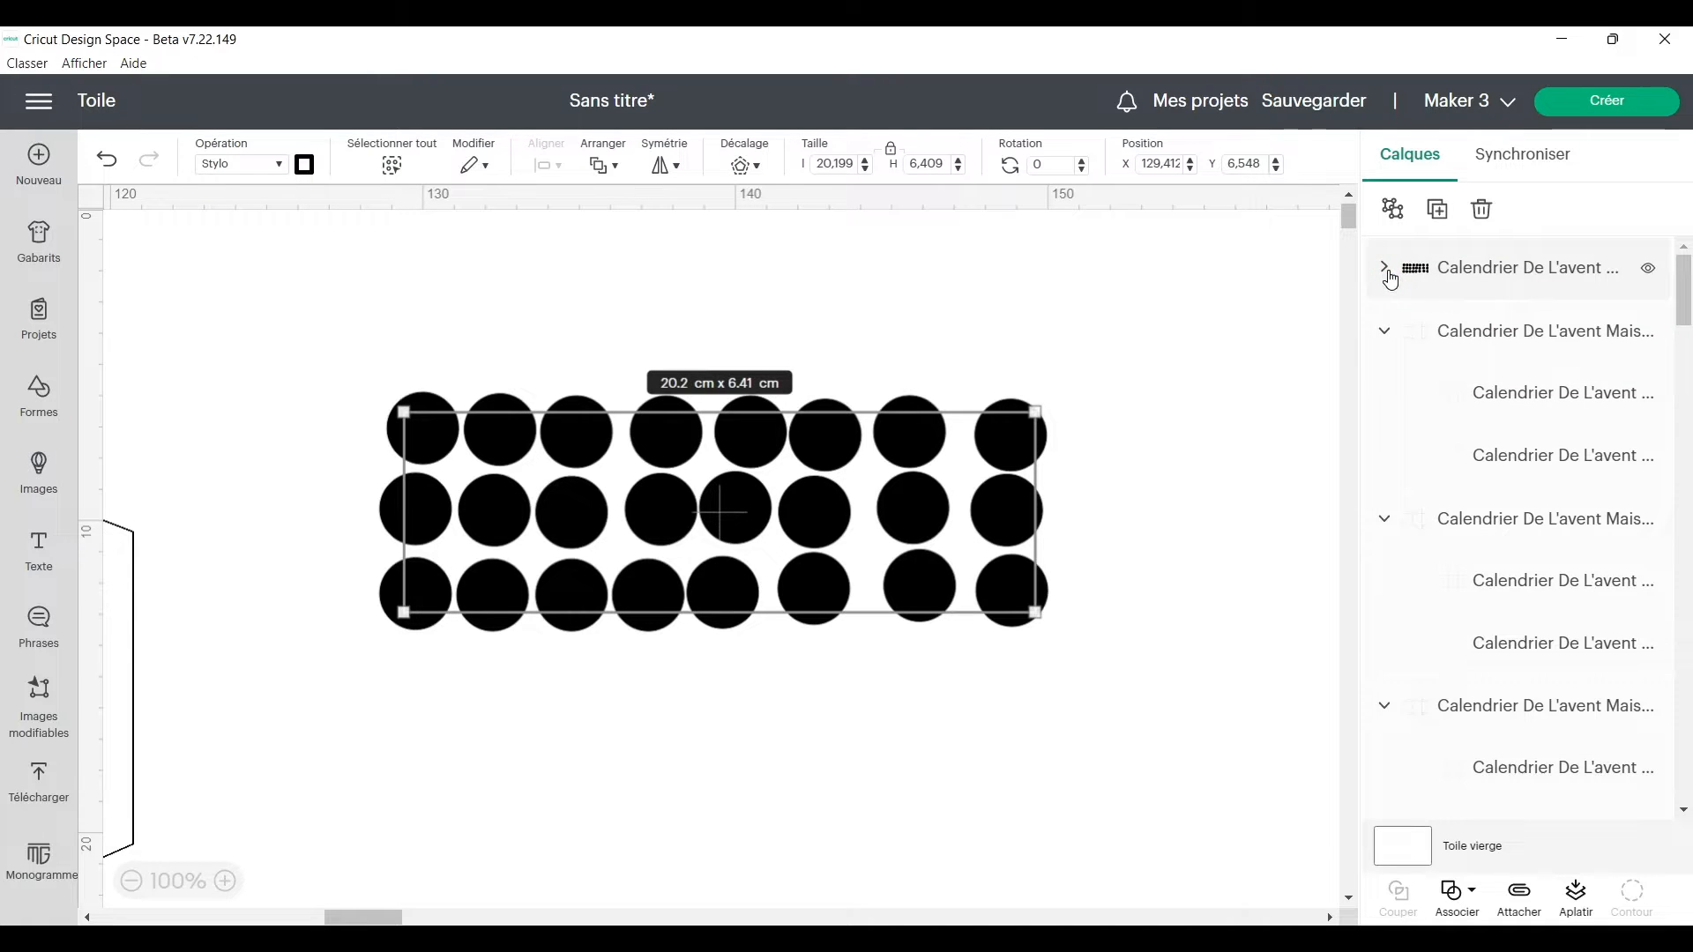
{"action": "left_click", "coordinate": [1387, 271]}
{"action": "left_click", "coordinate": [1502, 273]}
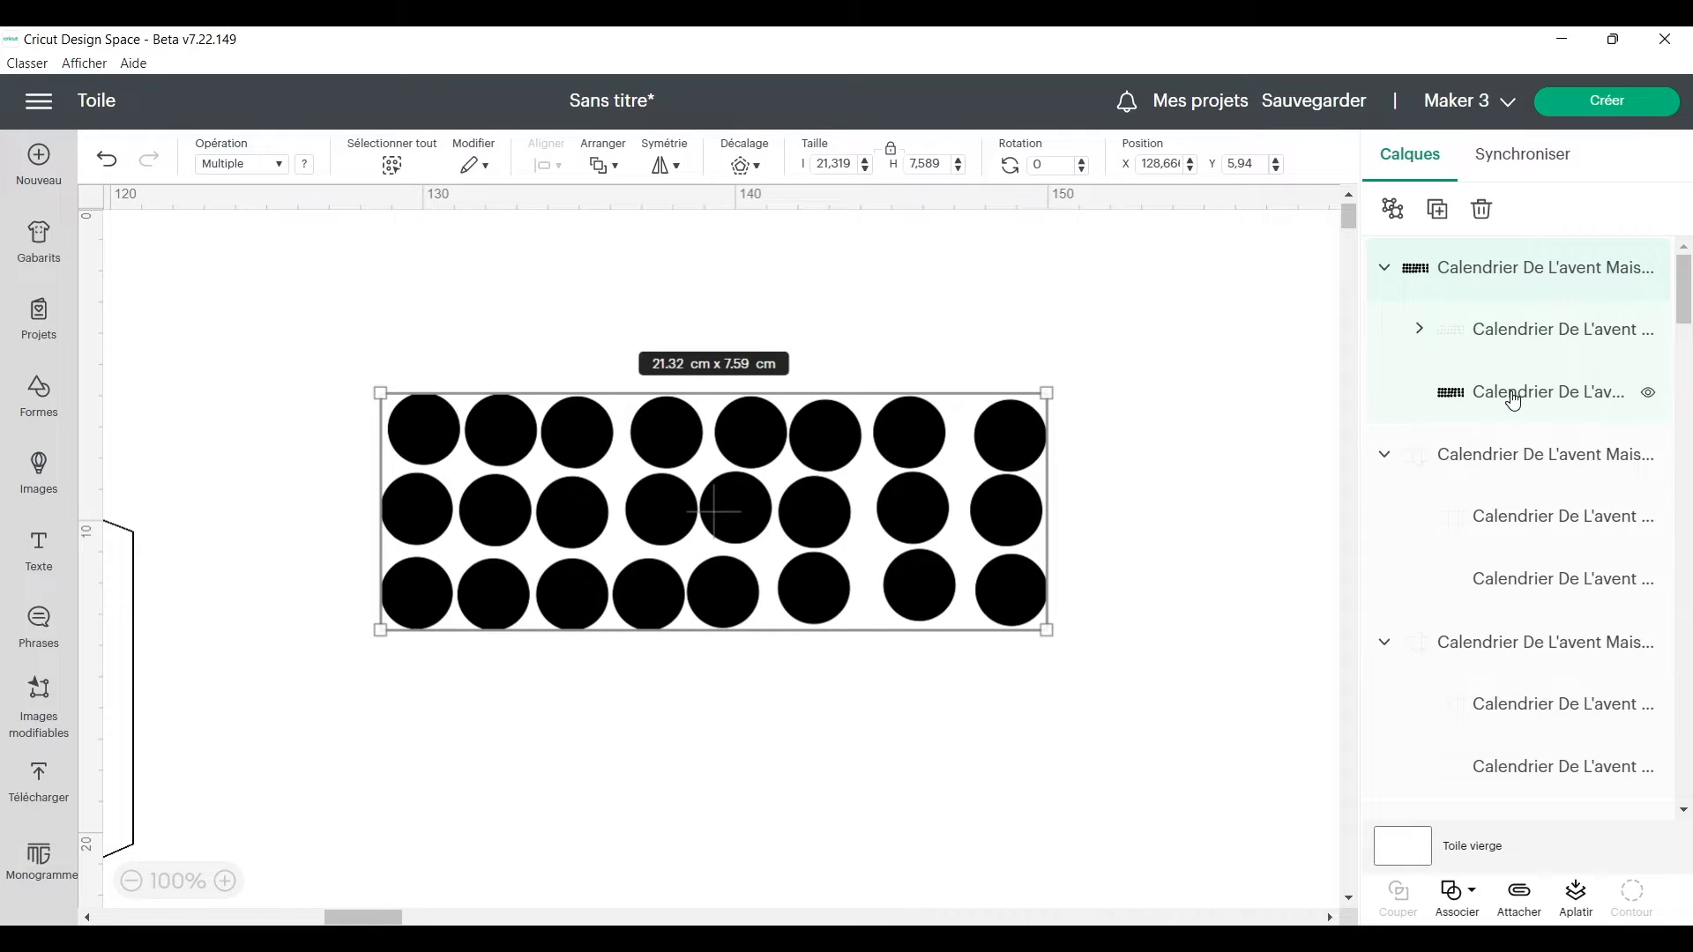
{"action": "left_click", "coordinate": [1518, 892]}
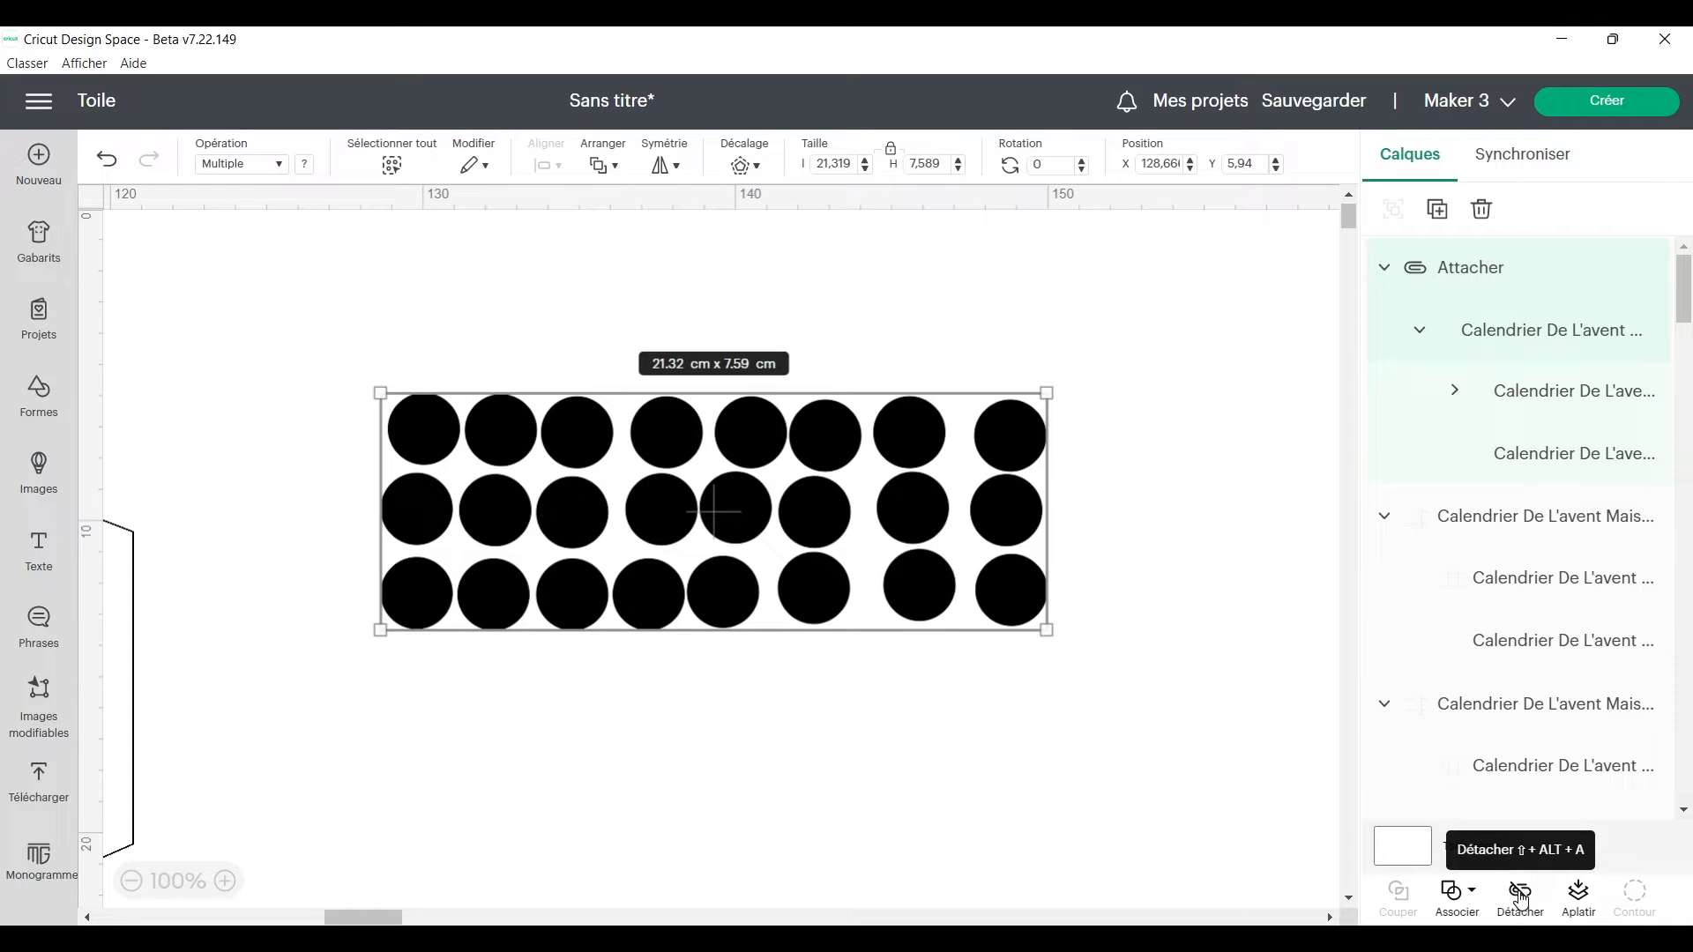
{"action": "left_click", "coordinate": [1384, 269]}
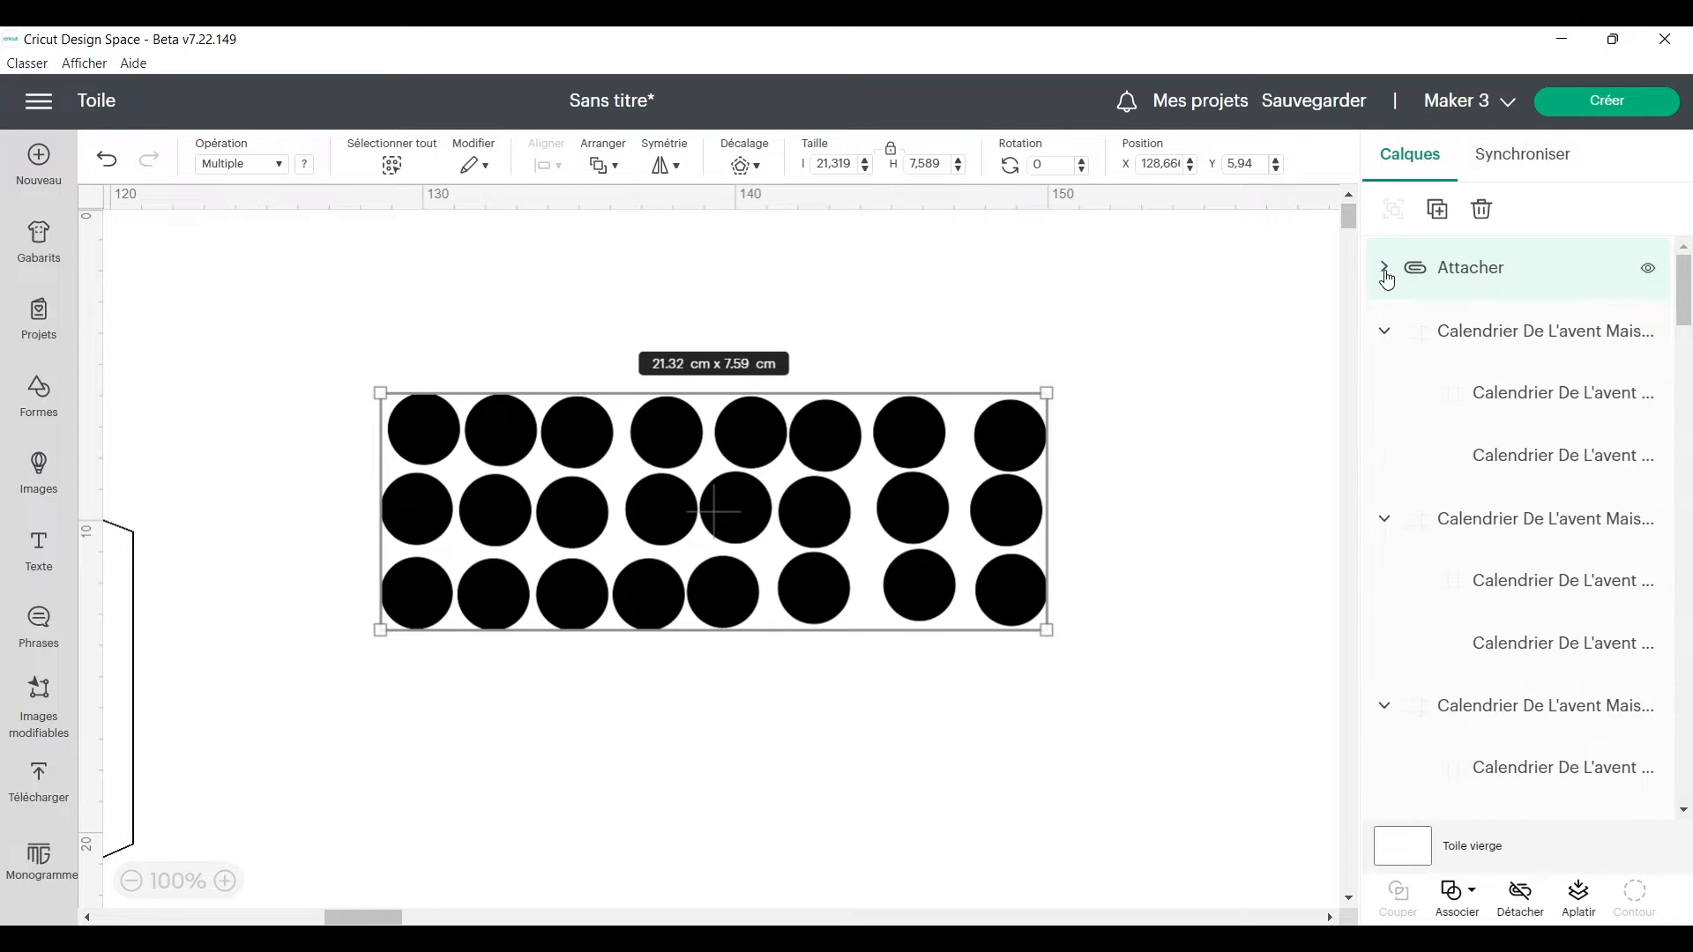
Change the red fold-line layer of the first box template below the attached numbers to Rainer.
{"action": "left_click", "coordinate": [1505, 348]}
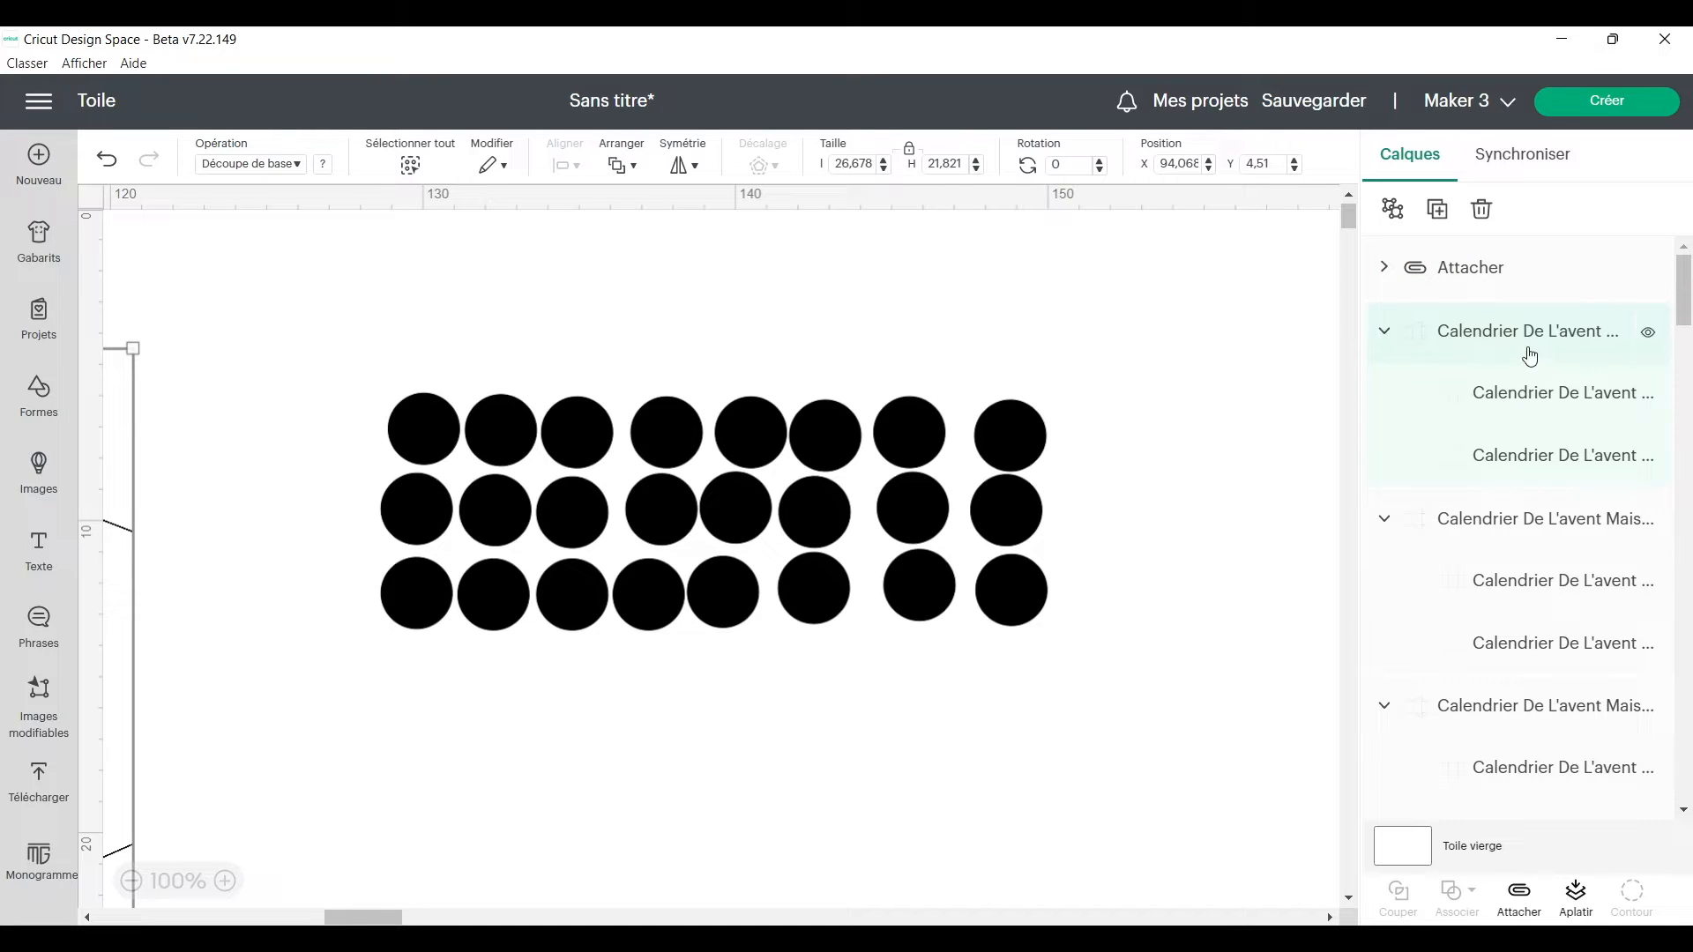
{"action": "left_click", "coordinate": [1510, 458]}
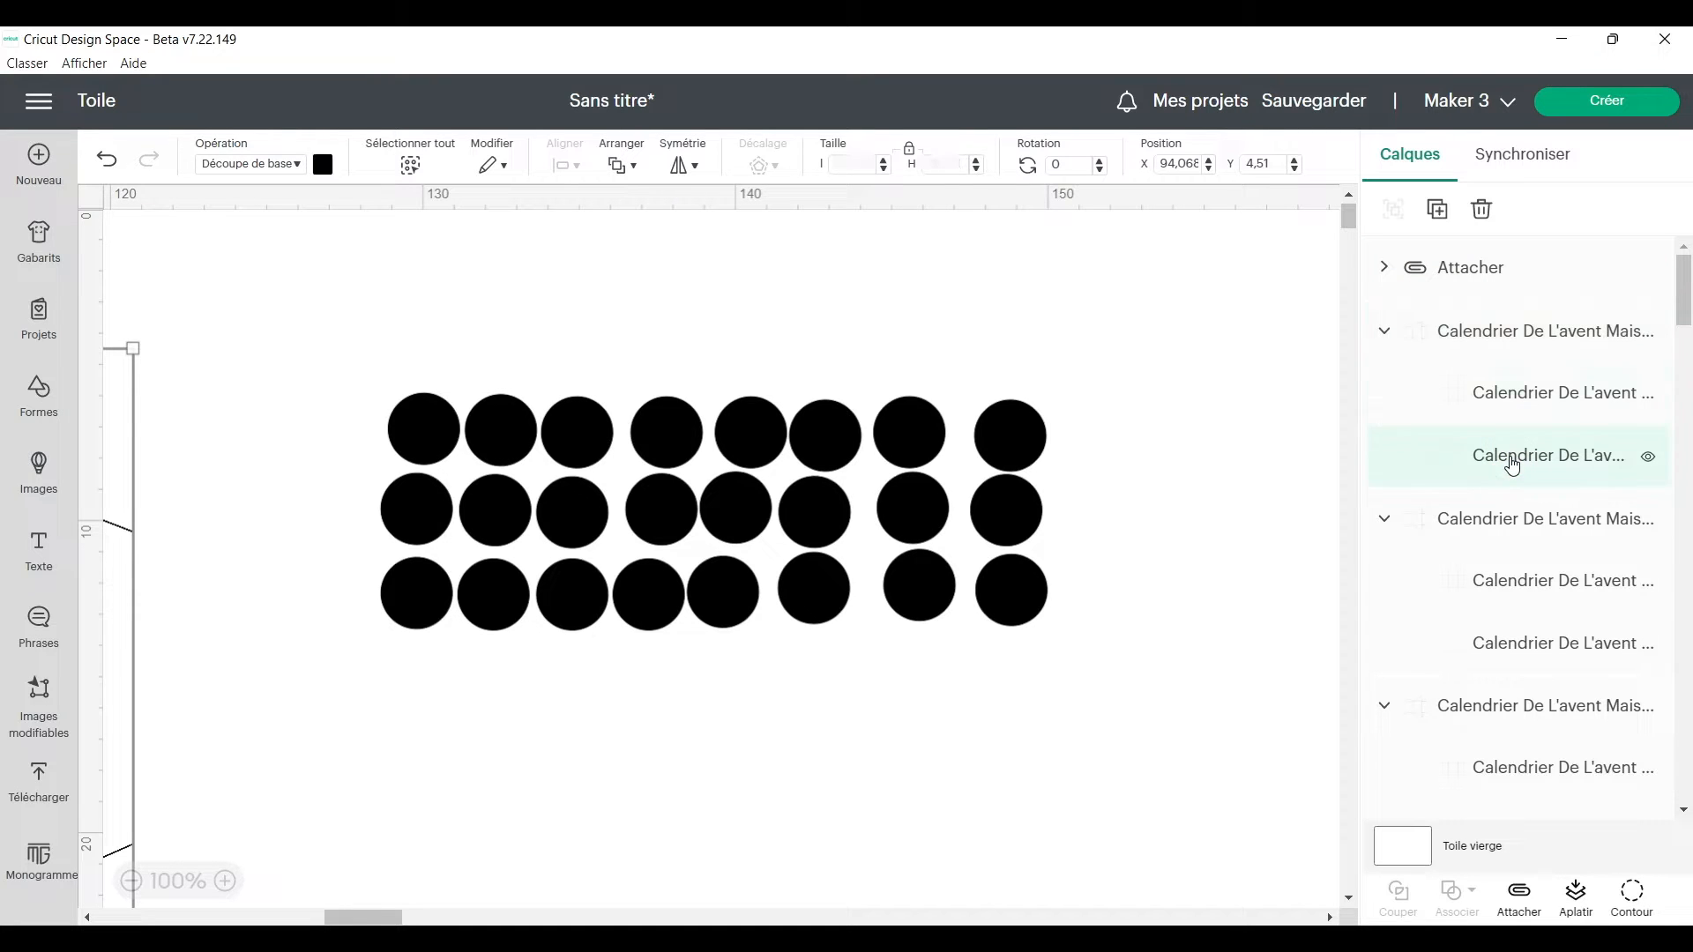
{"action": "left_click", "coordinate": [1521, 389]}
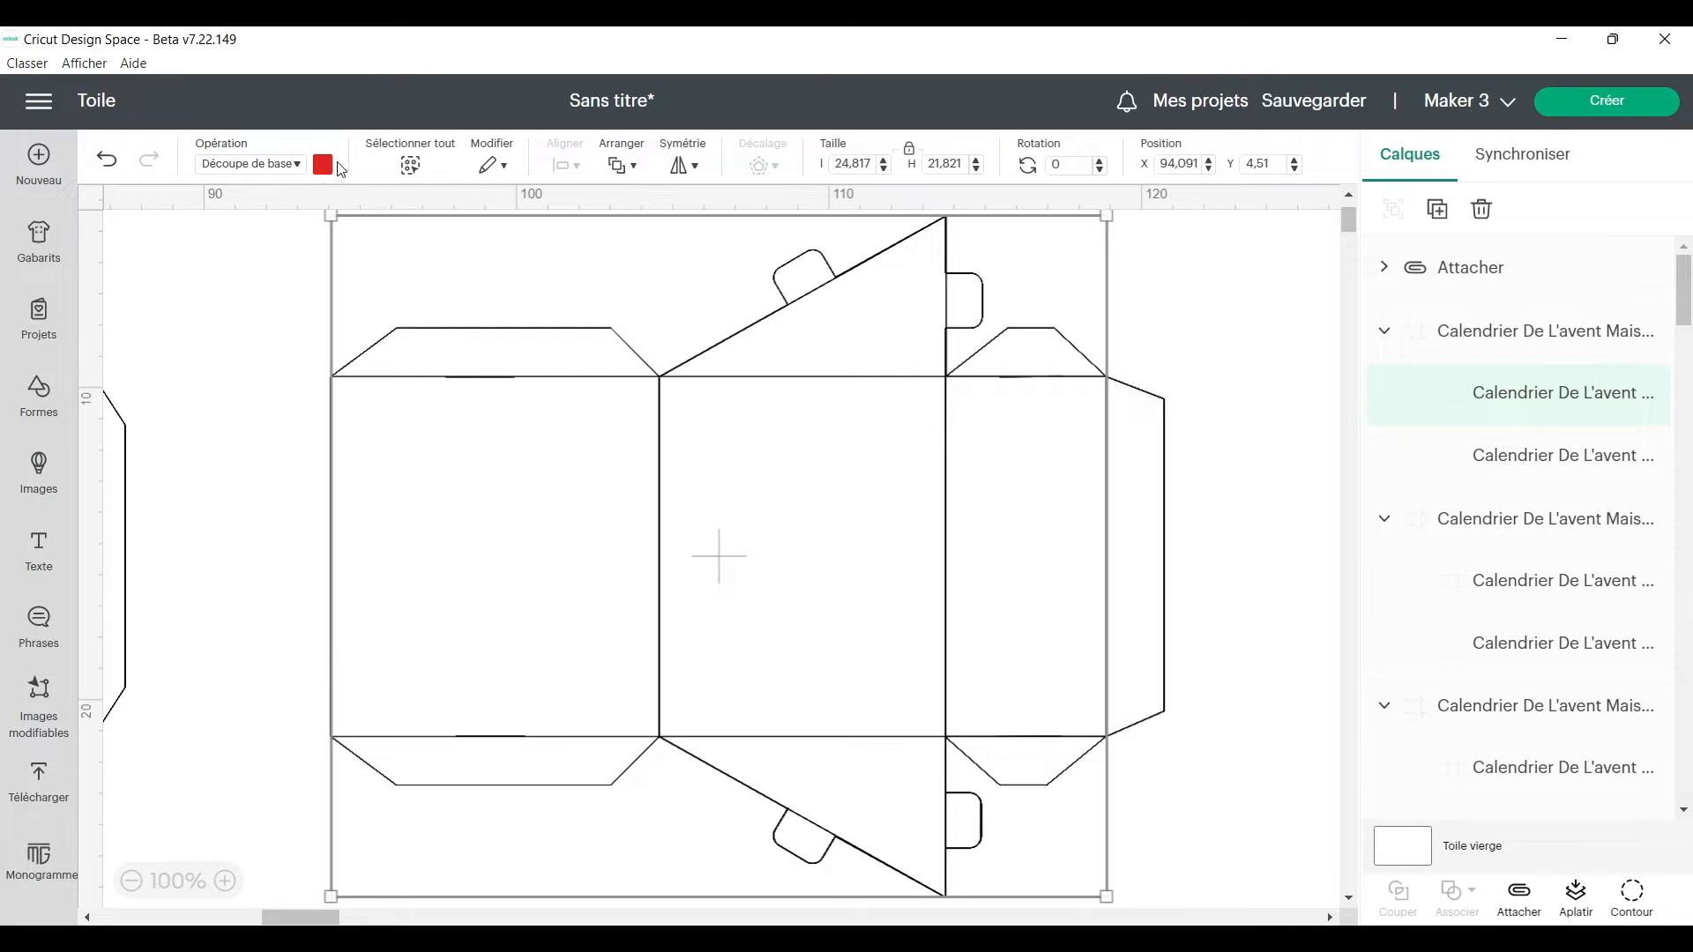
{"action": "left_click", "coordinate": [264, 164]}
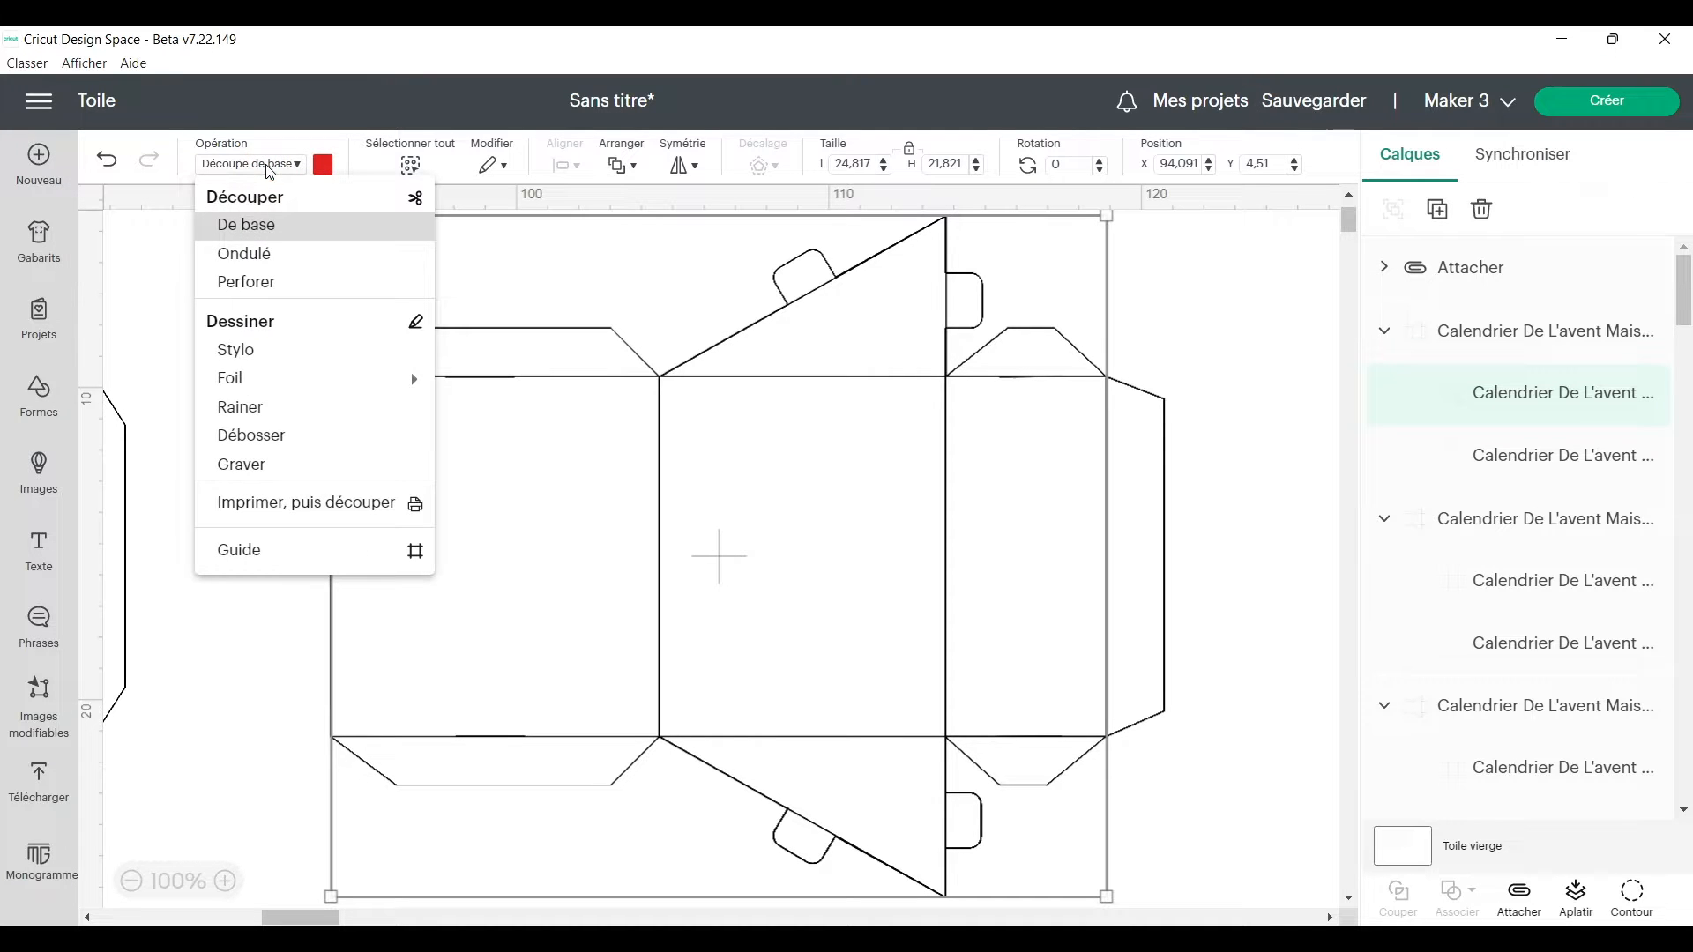
{"action": "left_click", "coordinate": [291, 413]}
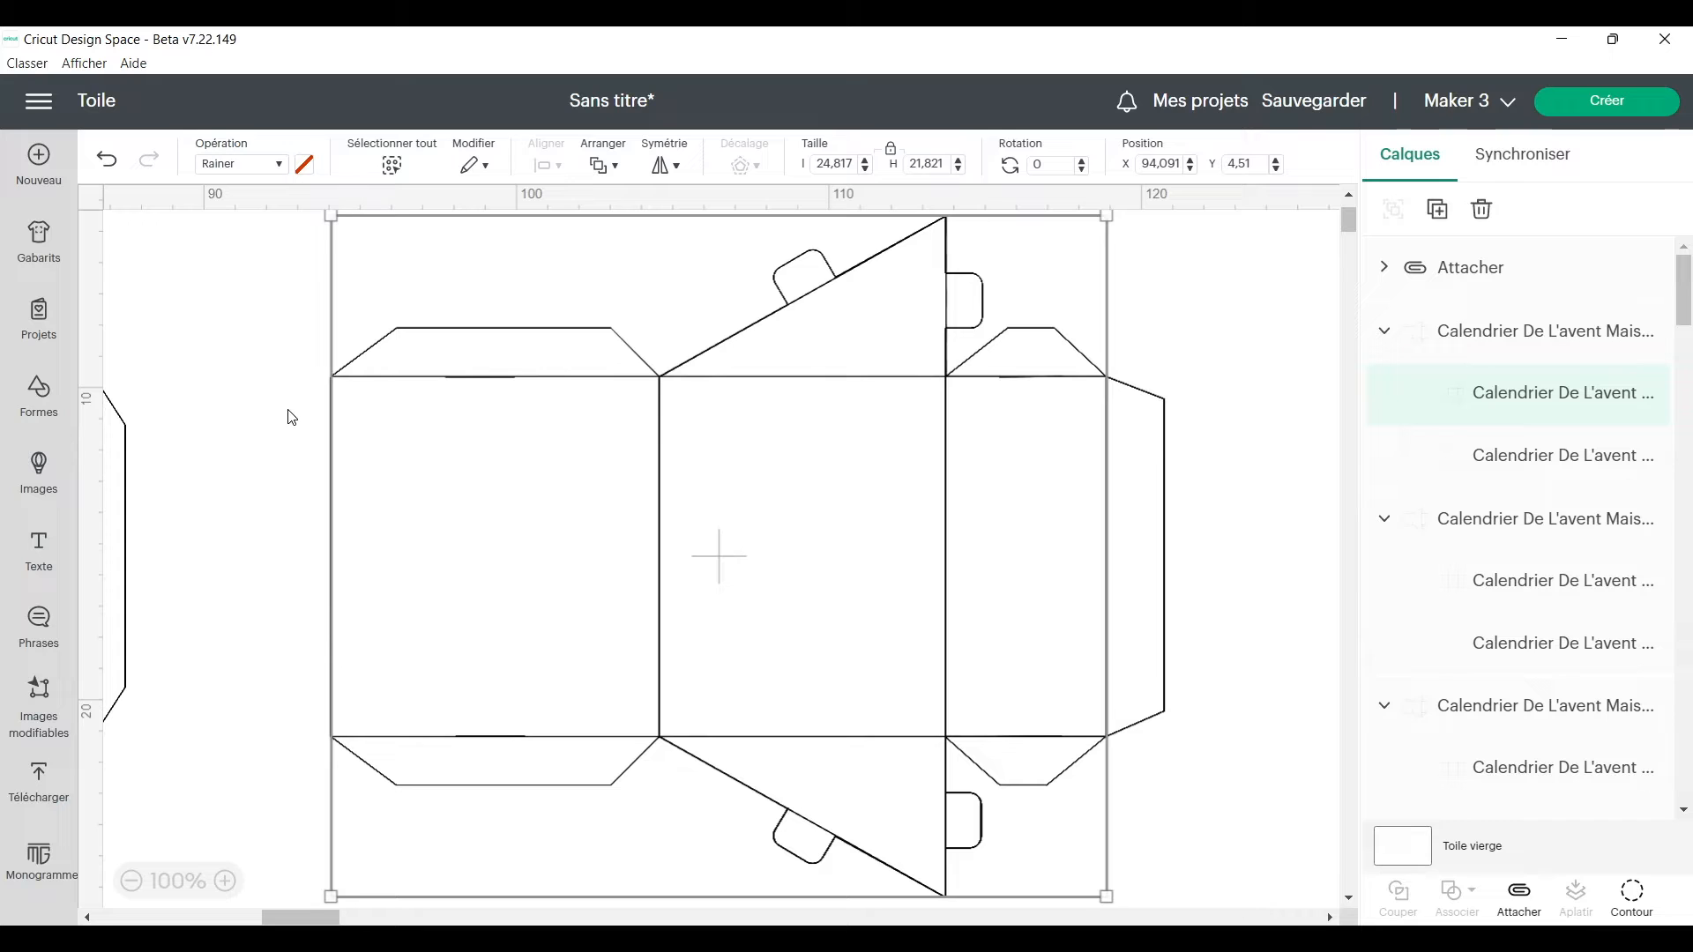
Attach that box template's score lines to its cut outline and collapse the attached set.
{"action": "left_click", "coordinate": [1494, 339]}
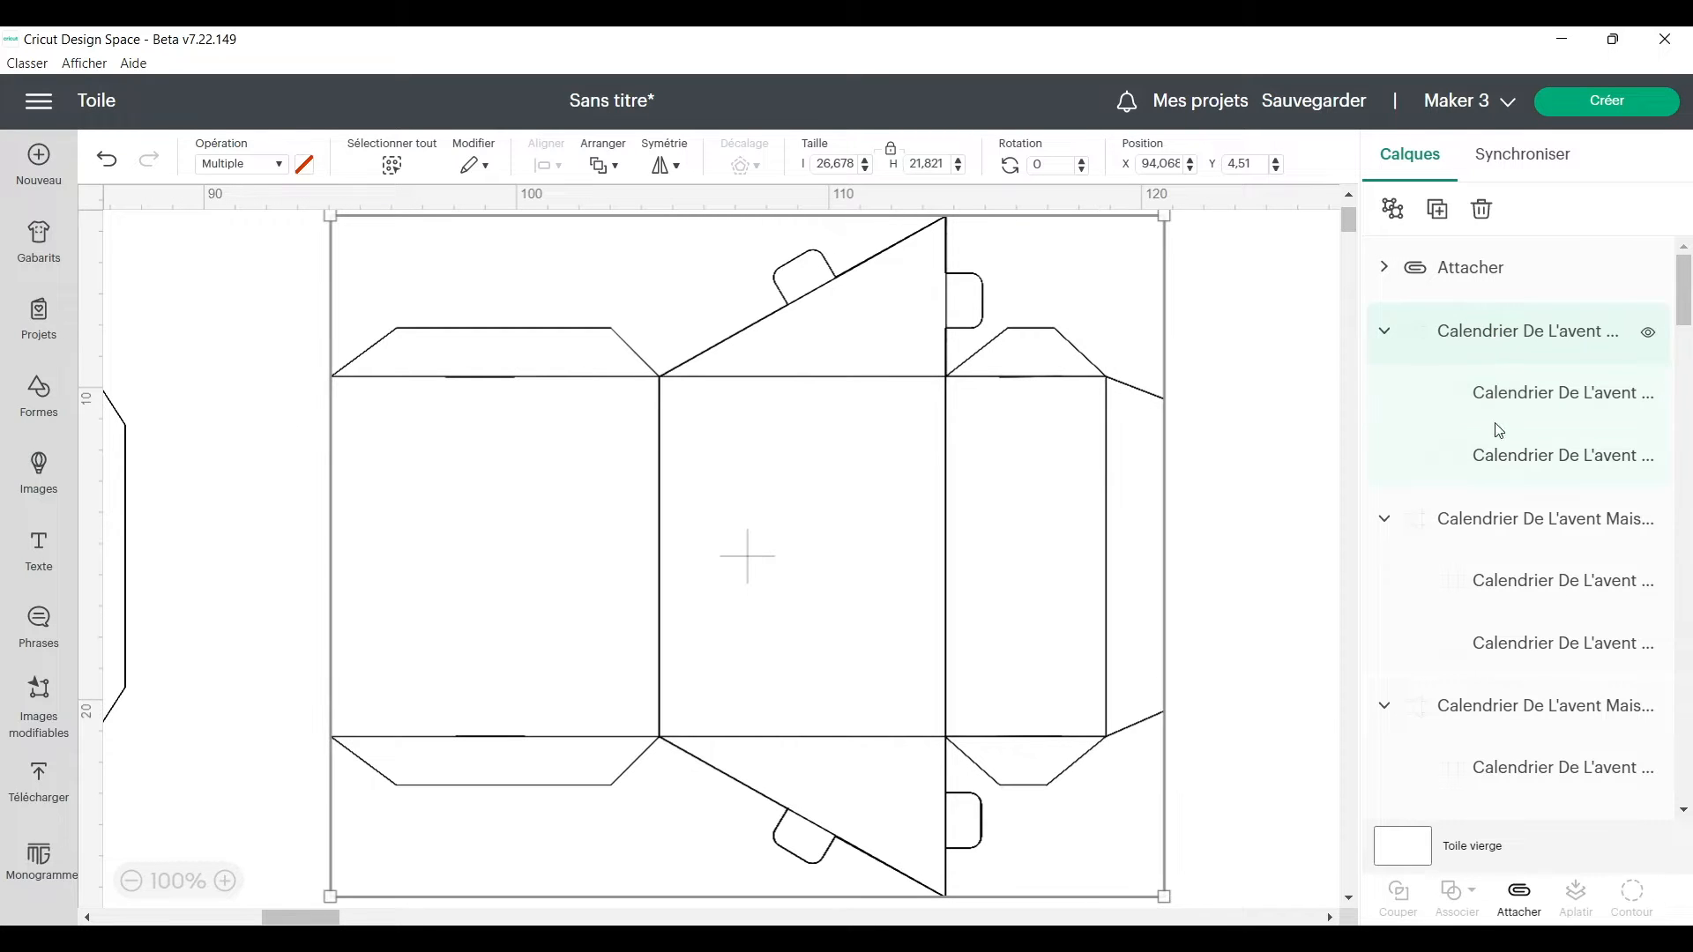
{"action": "left_click", "coordinate": [1518, 893]}
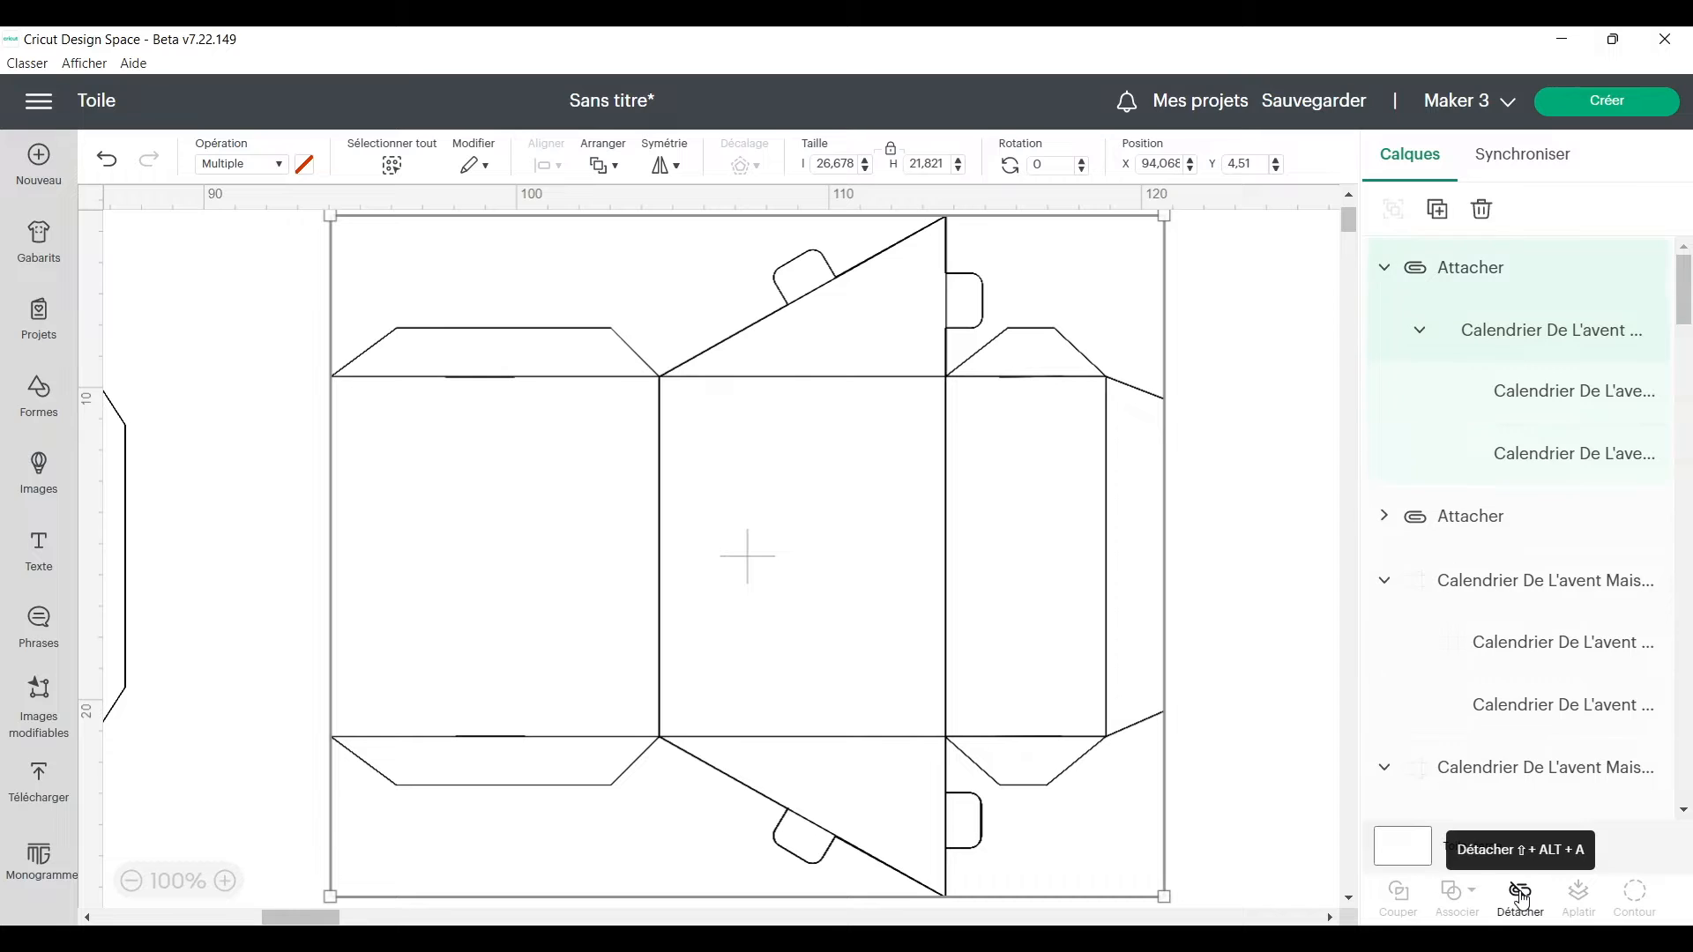
{"action": "left_click", "coordinate": [1393, 275]}
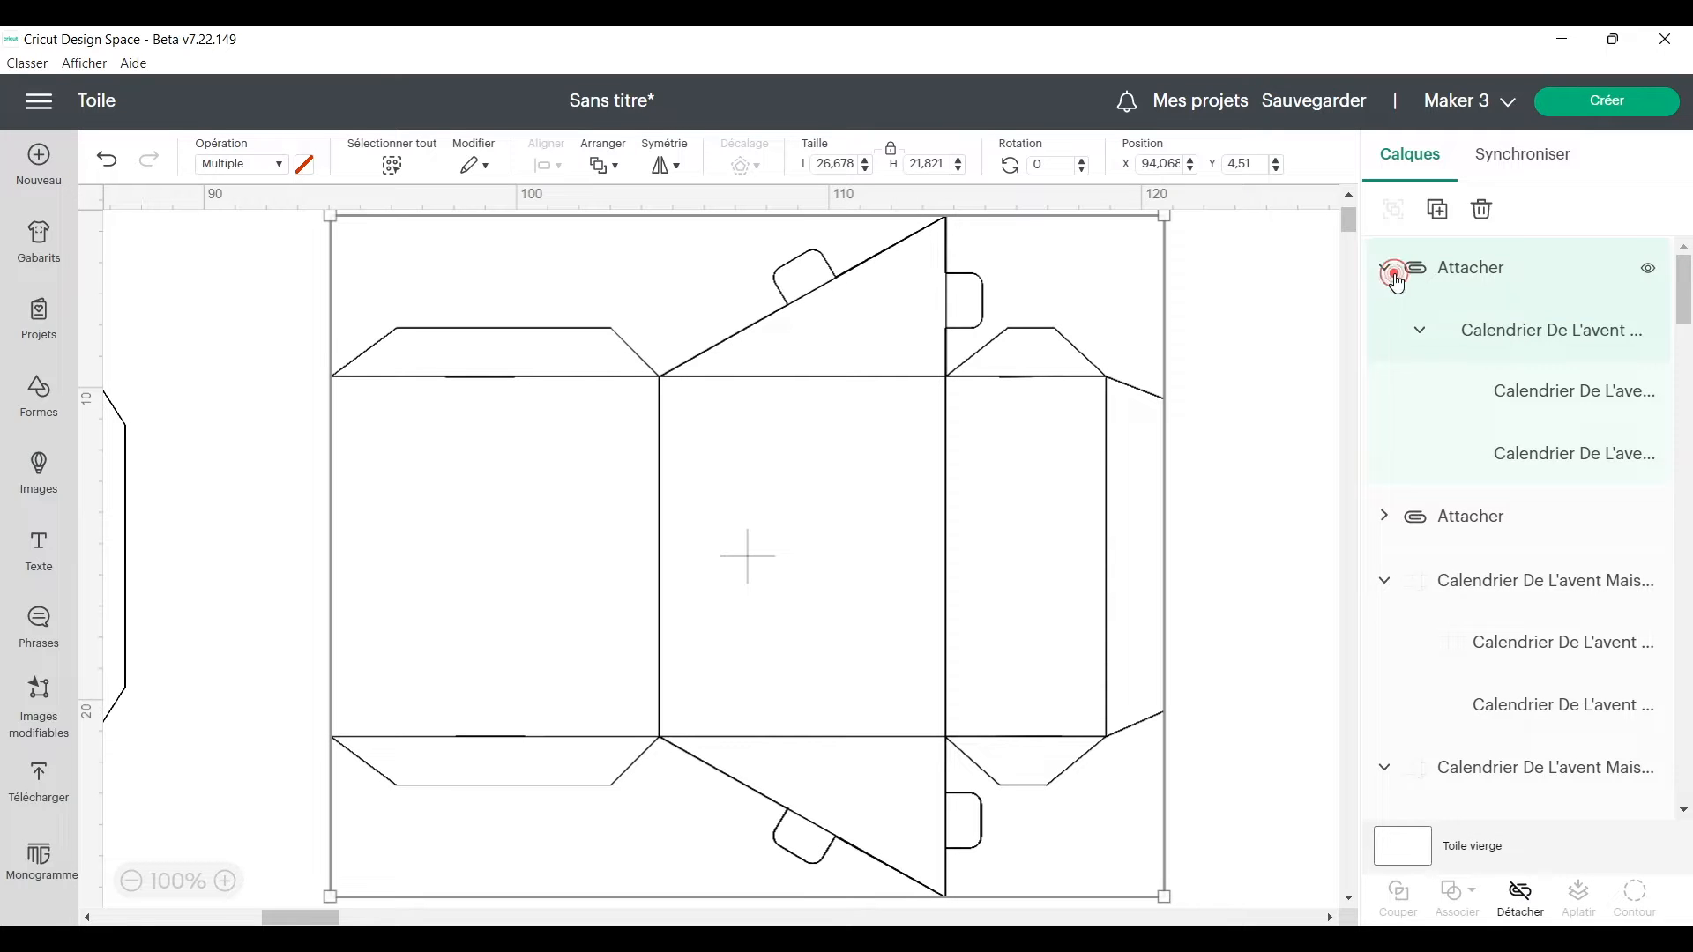
{"action": "left_click", "coordinate": [1386, 271]}
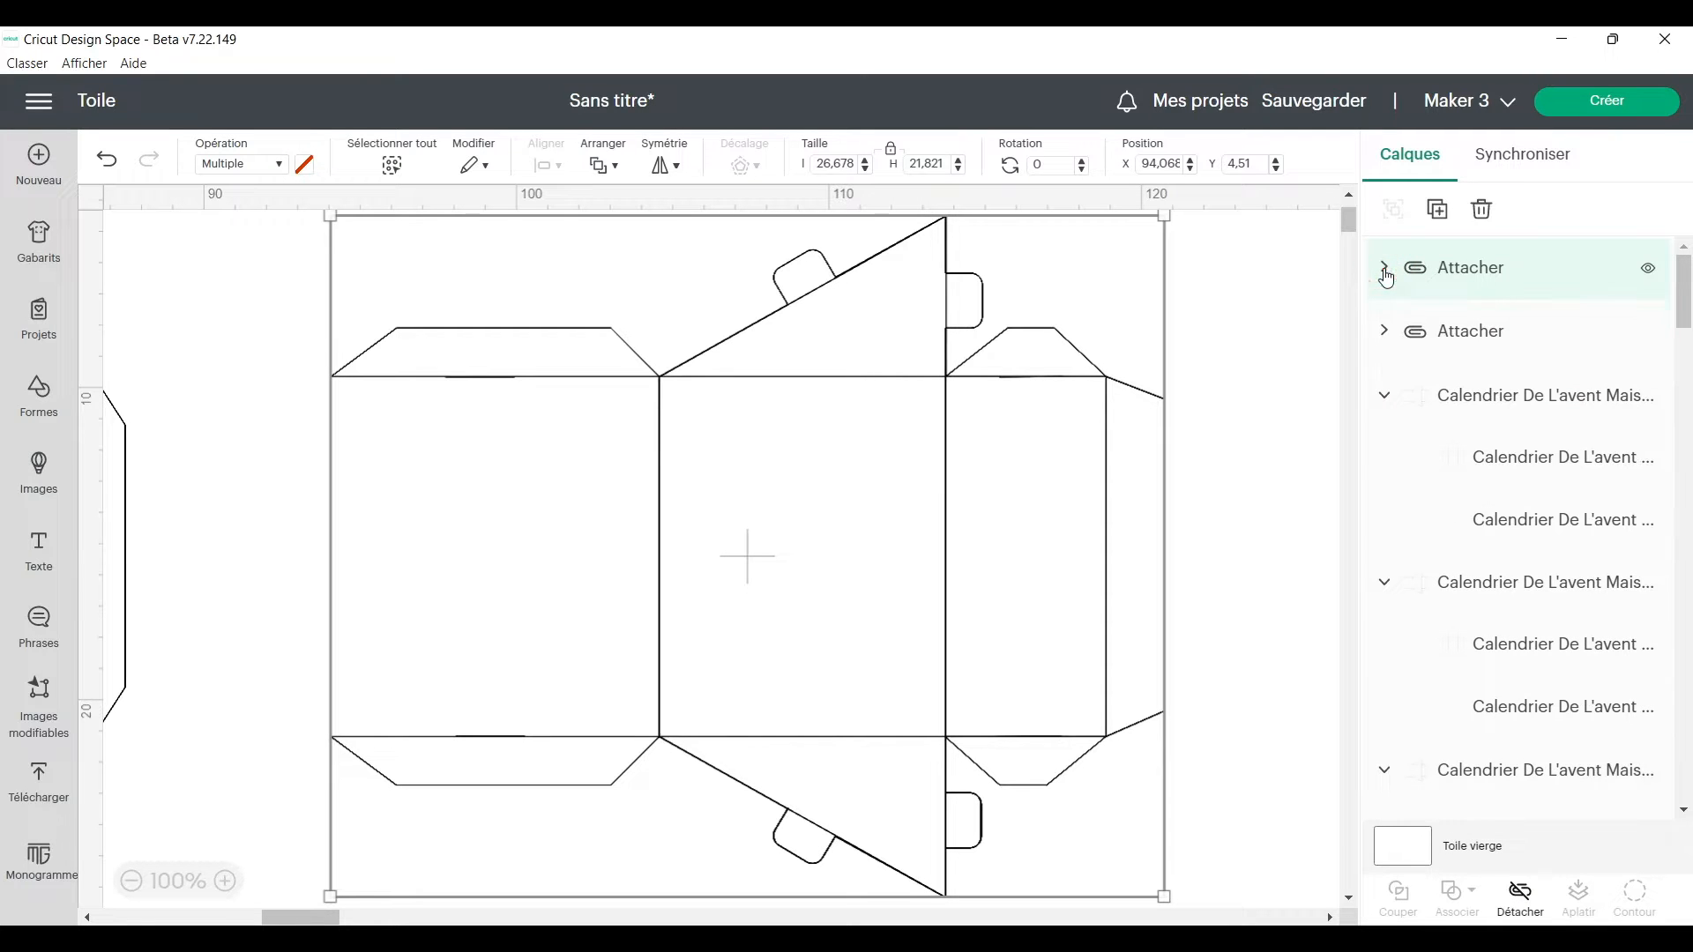
Set the next box template's red fold-line layer to Rainer and attach it to its black cut layer.
{"action": "left_click", "coordinate": [1489, 445]}
{"action": "left_click", "coordinate": [290, 167]}
{"action": "left_click", "coordinate": [294, 411]}
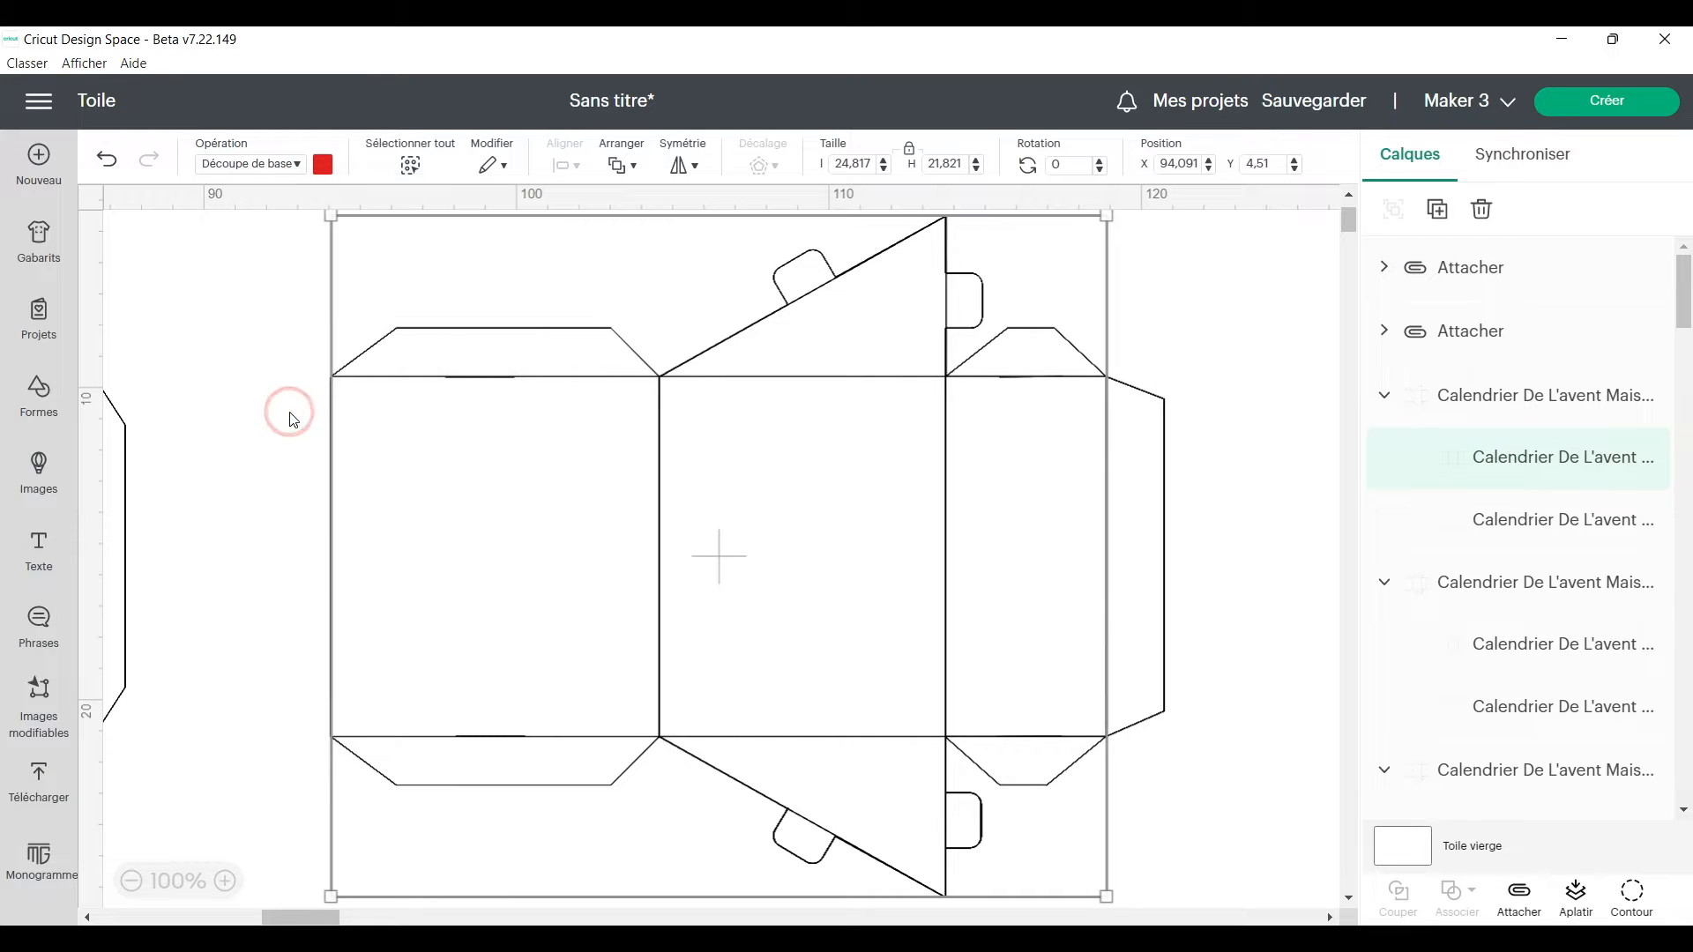
{"action": "left_click", "coordinate": [1510, 393]}
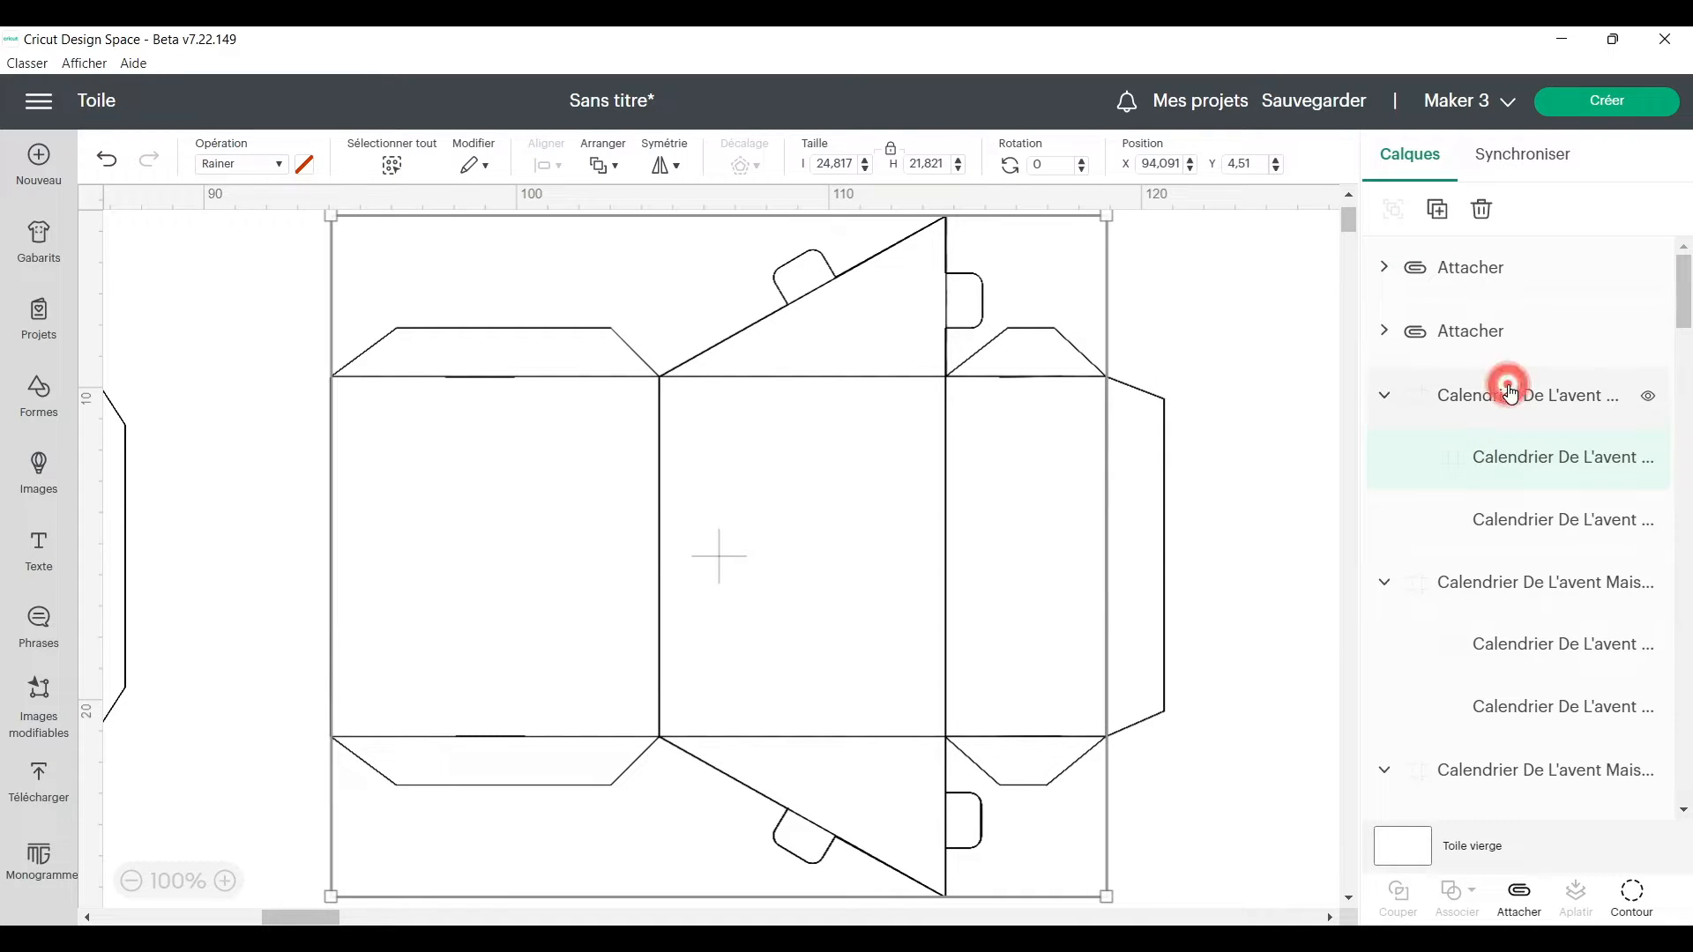
{"action": "left_click", "coordinate": [1520, 892]}
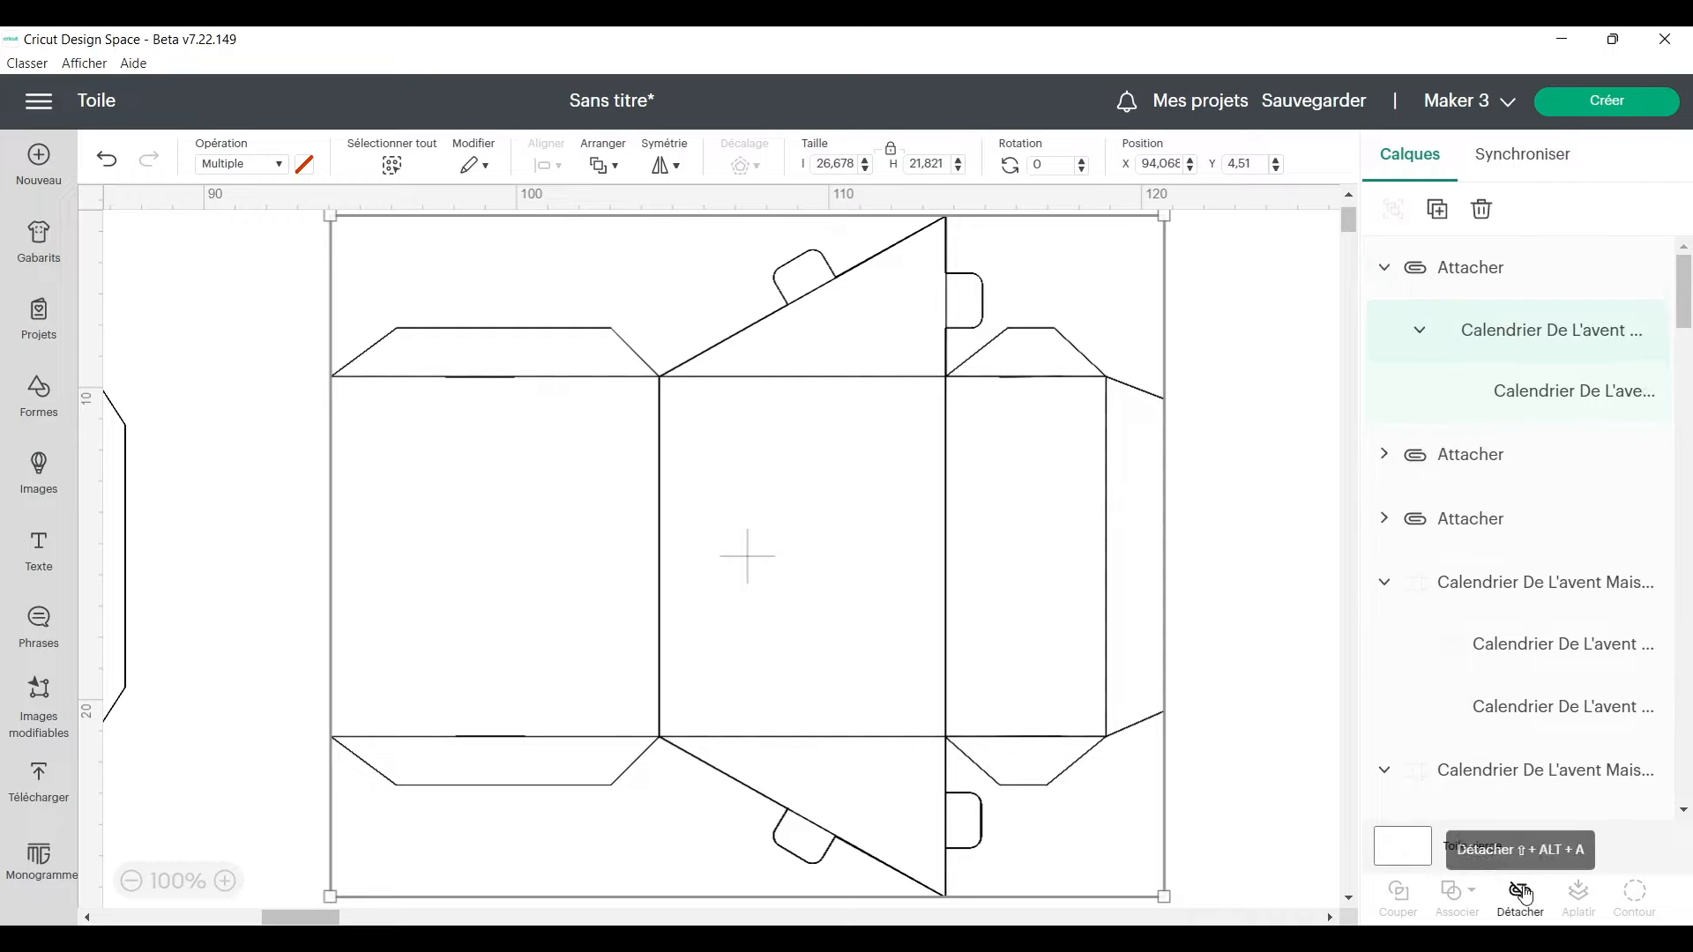
Change the red fold-line layer of the first unattached house-shaped template below the attached sets to Rainer.
{"action": "left_click", "coordinate": [1472, 657]}
{"action": "left_click", "coordinate": [1490, 702]}
{"action": "left_click", "coordinate": [242, 167]}
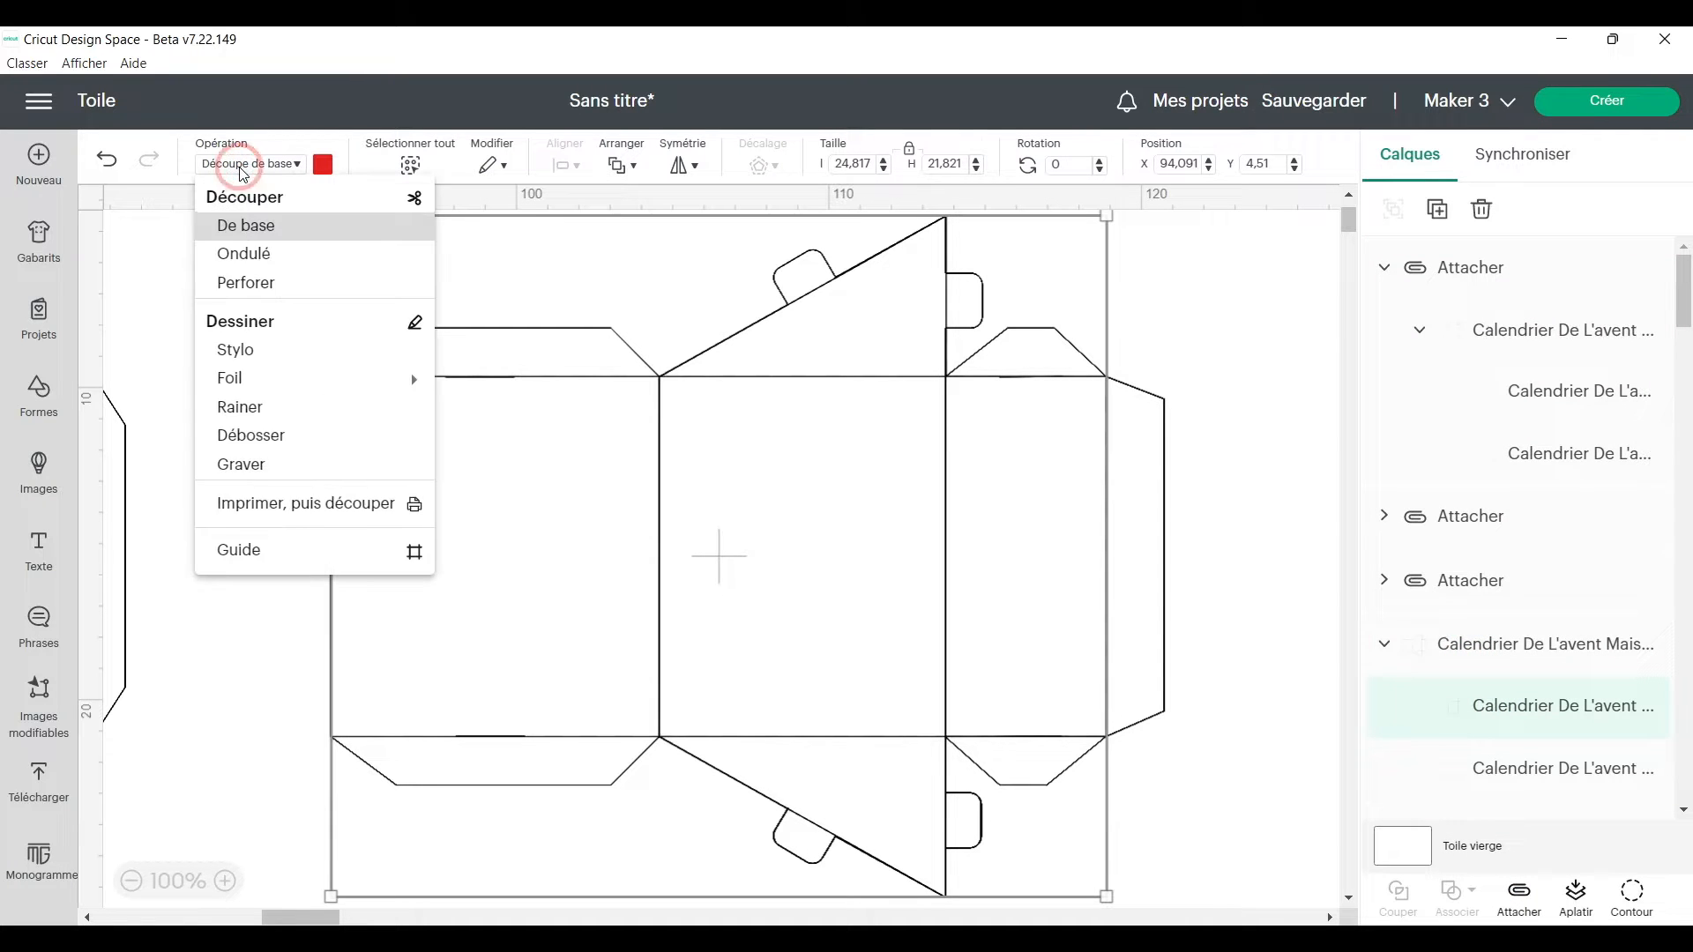
{"action": "left_click", "coordinate": [277, 409]}
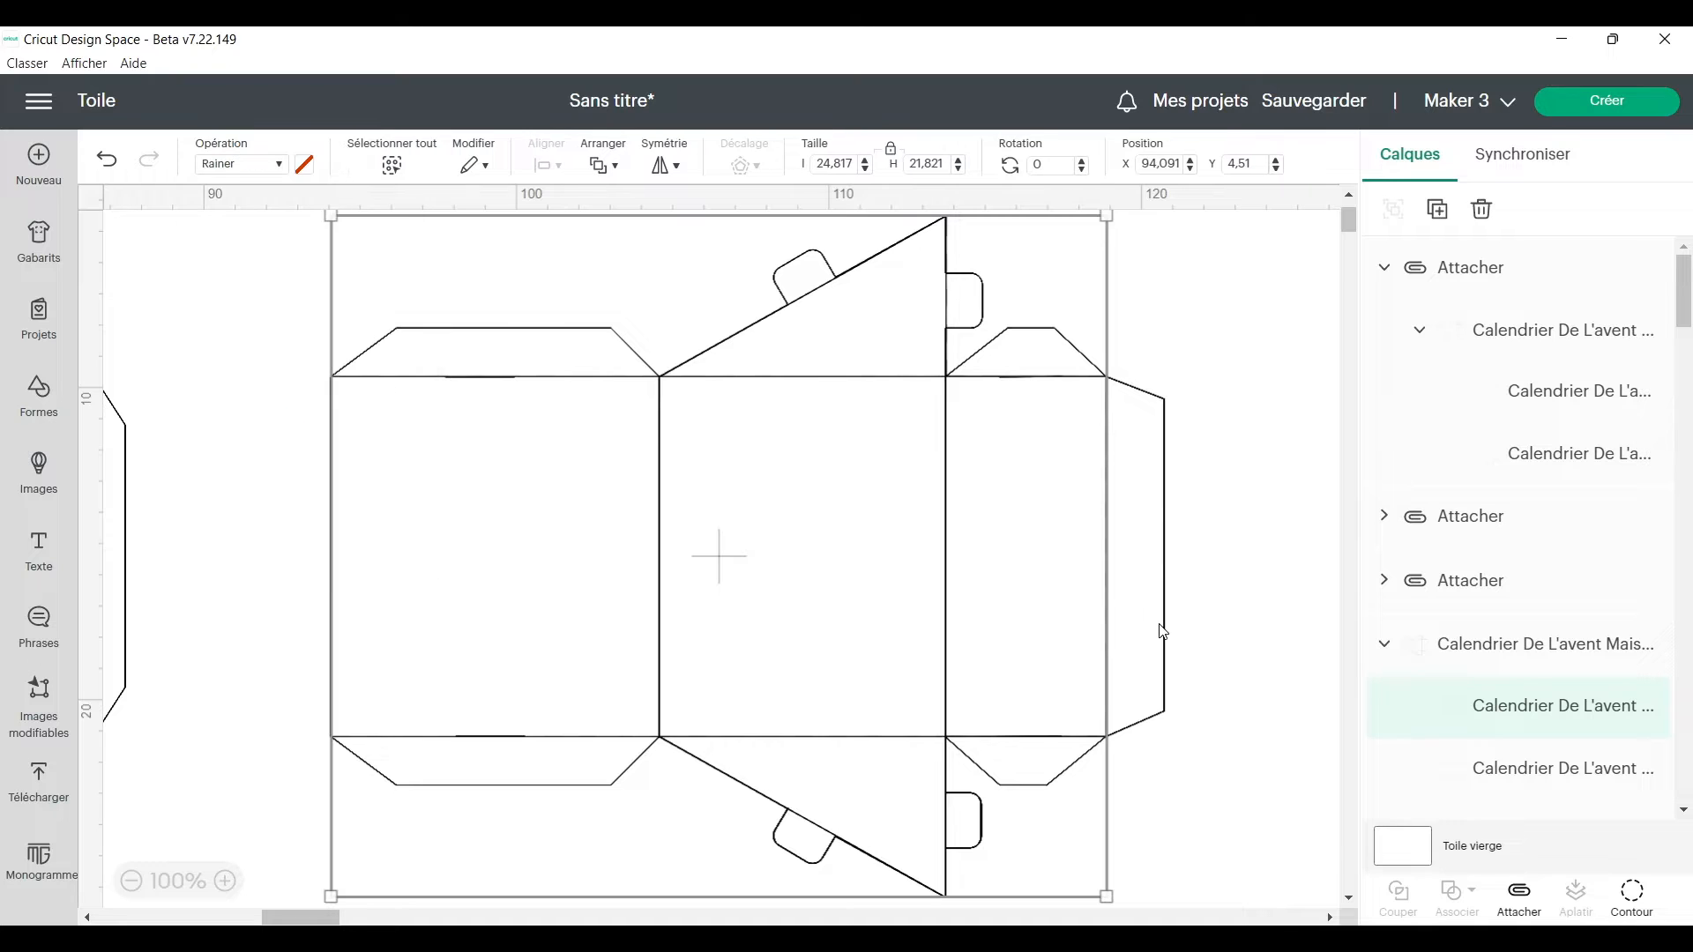
Attach that house-shaped template's score lines to its cut outline and collapse the two open attached sets.
{"action": "left_click", "coordinate": [1506, 642]}
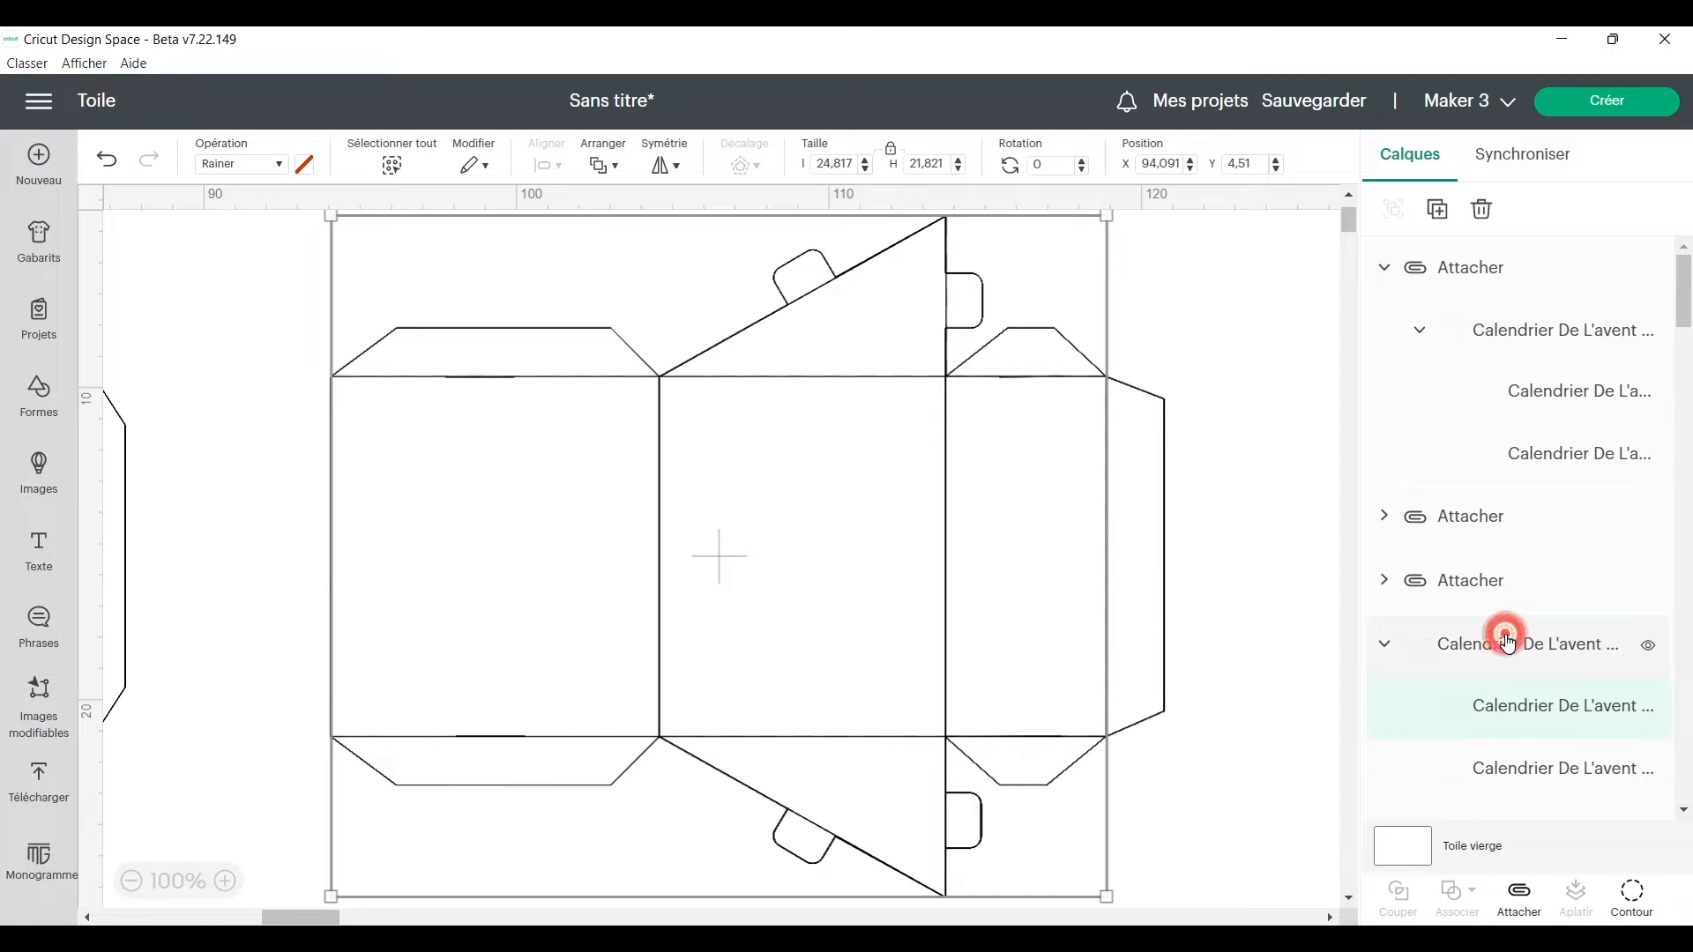
{"action": "left_click", "coordinate": [1519, 893]}
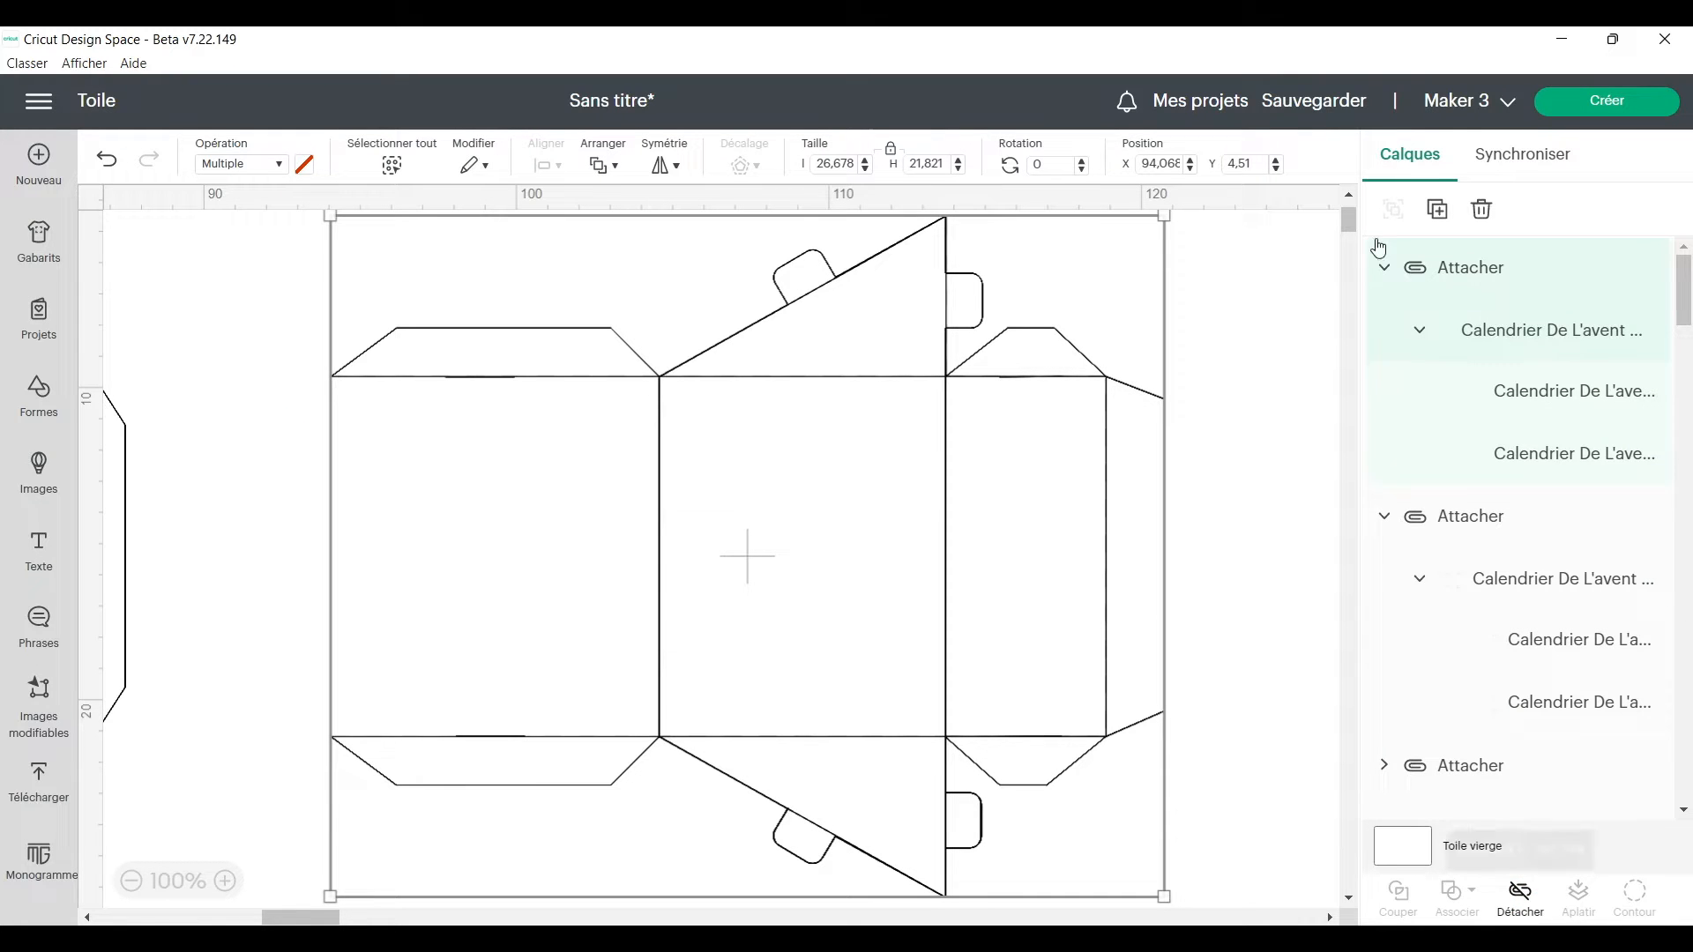
{"action": "left_click", "coordinate": [1385, 269]}
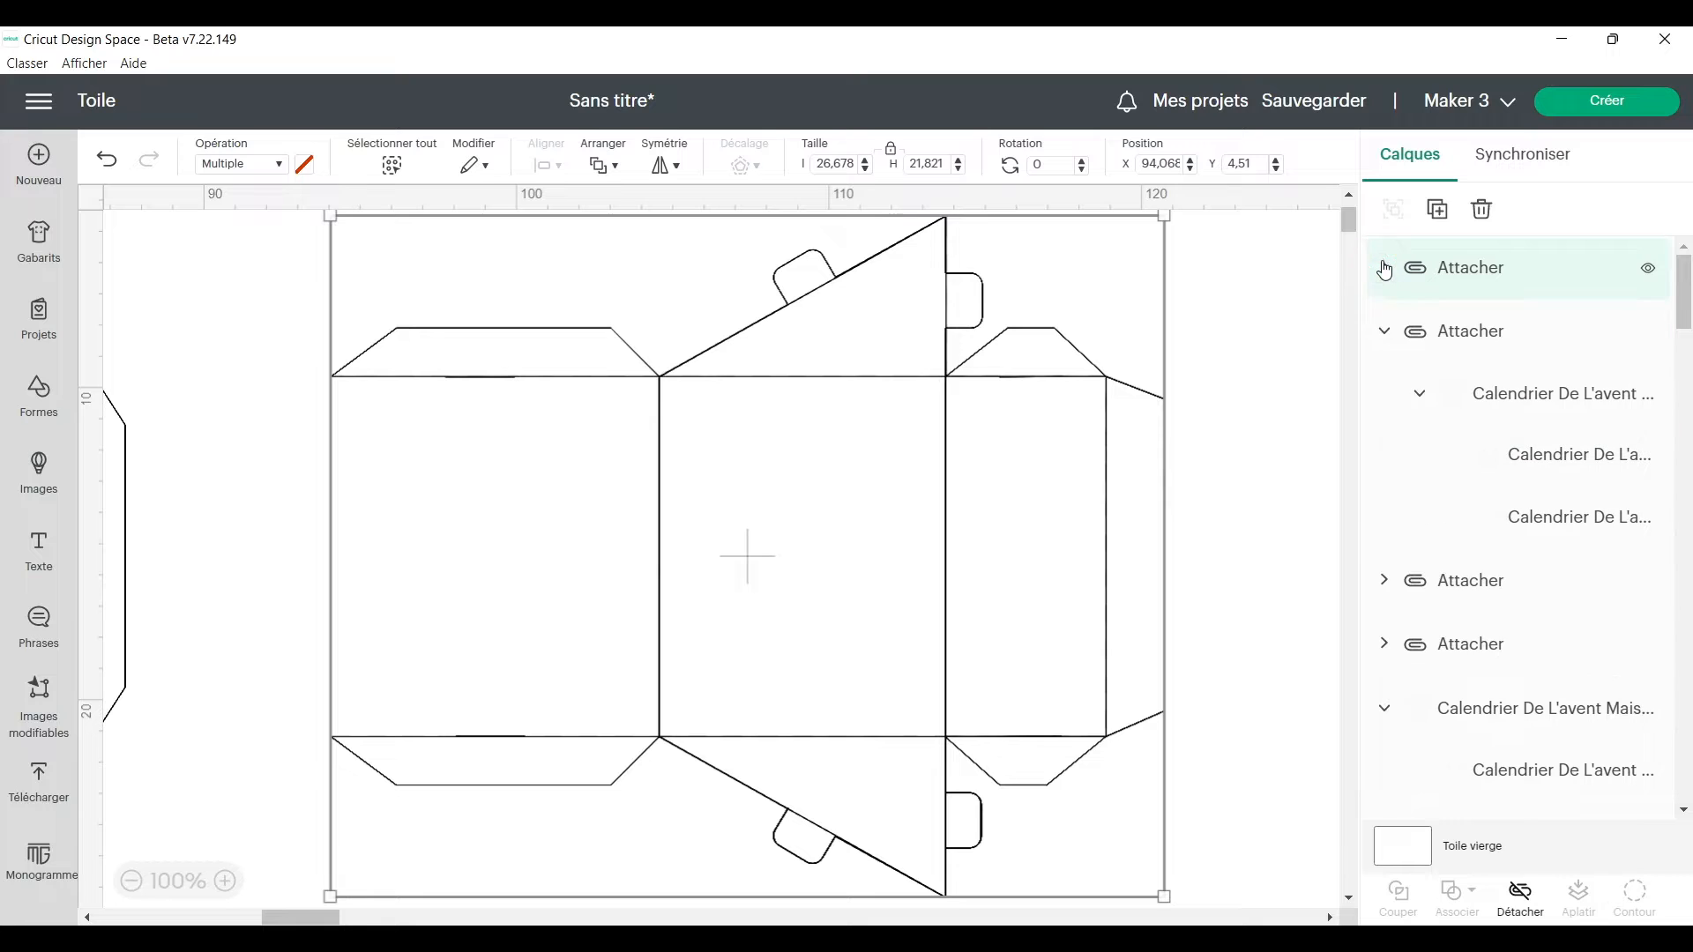
{"action": "left_click", "coordinate": [1385, 340]}
Set the red fold-line layer of the next unattached house-shaped template to Rainer.
{"action": "scroll", "coordinate": [1446, 459], "scroll_direction": "down", "scroll_amount": 3}
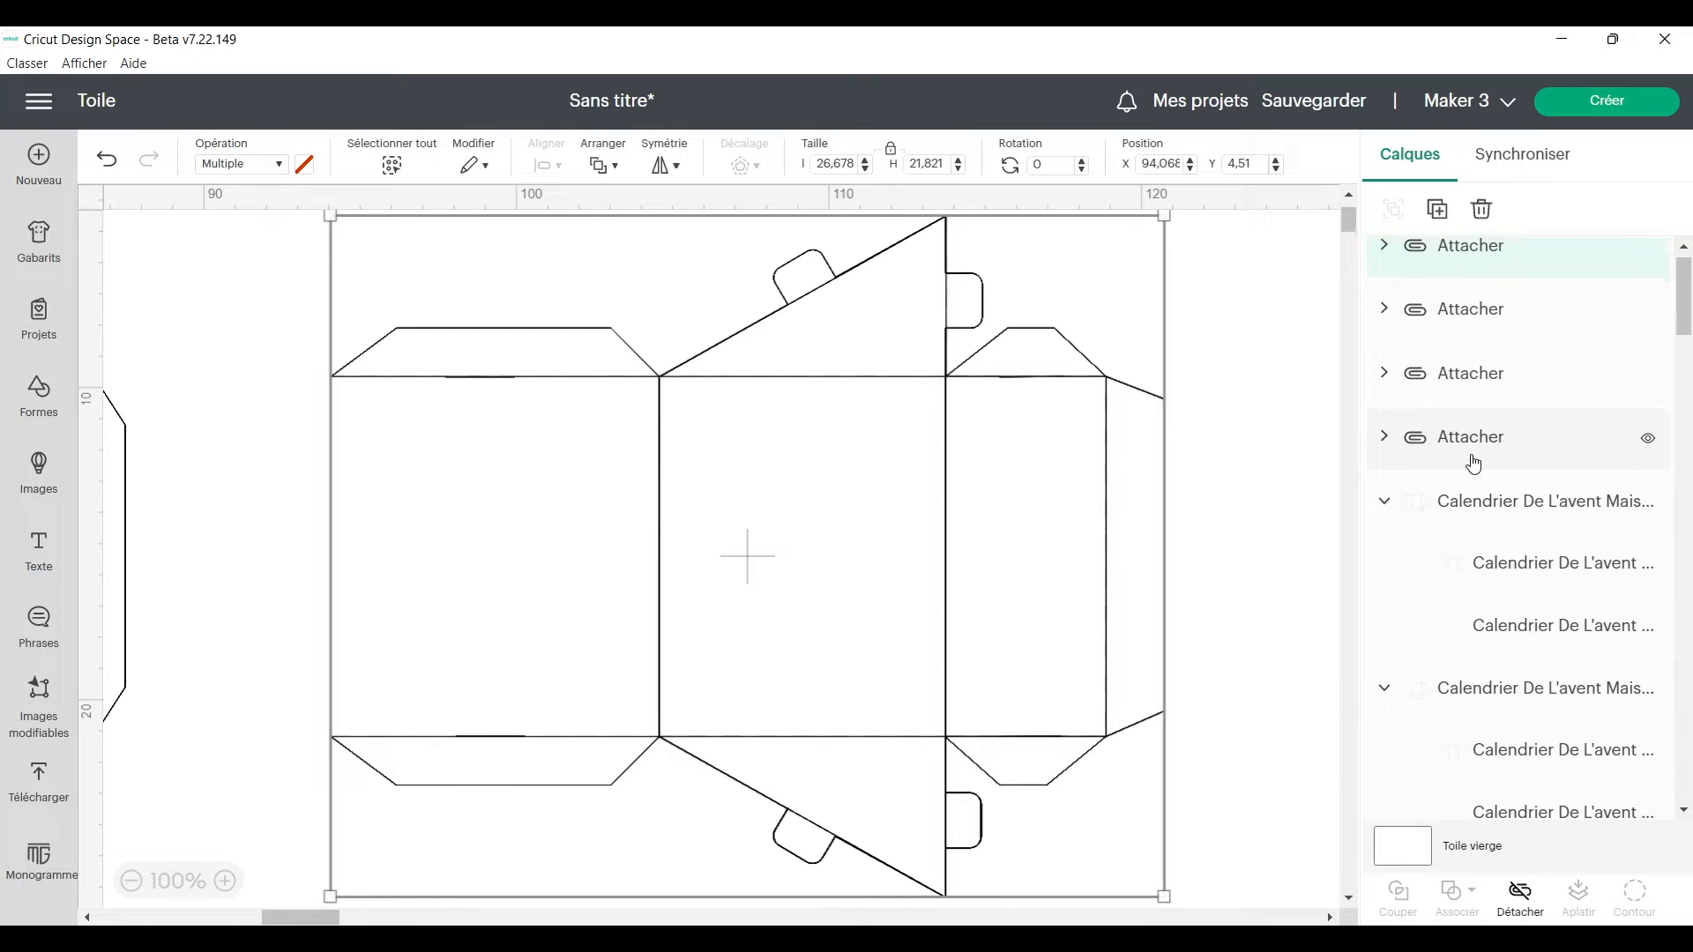
{"action": "left_click", "coordinate": [1496, 446]}
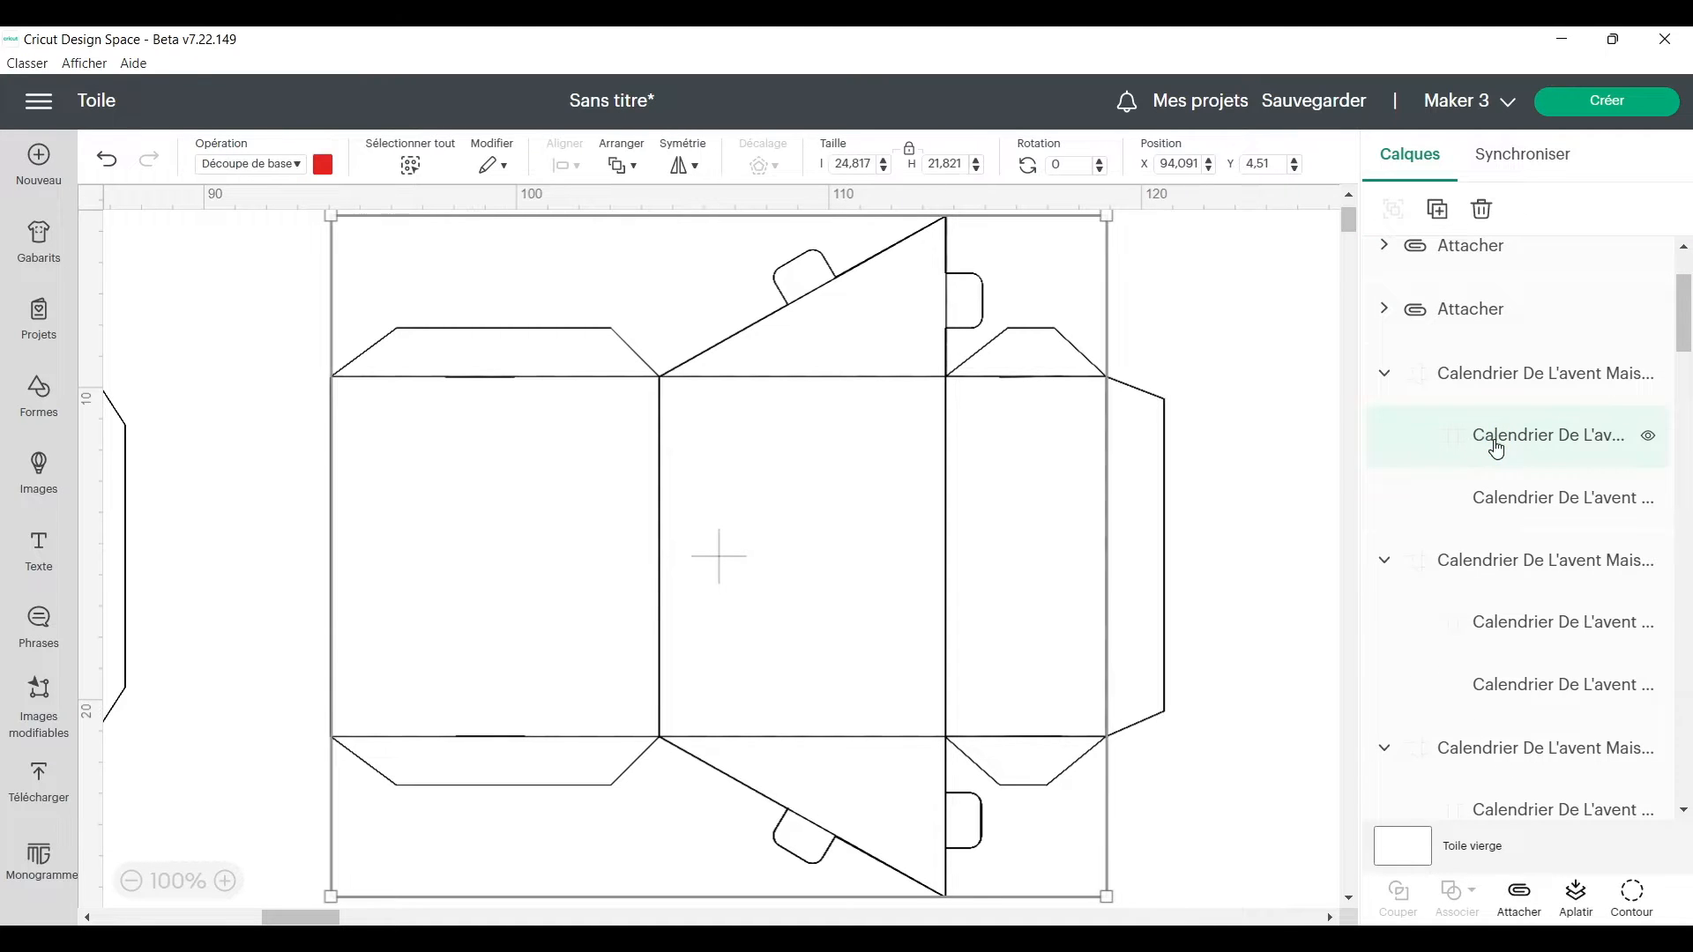
{"action": "left_click", "coordinate": [282, 167]}
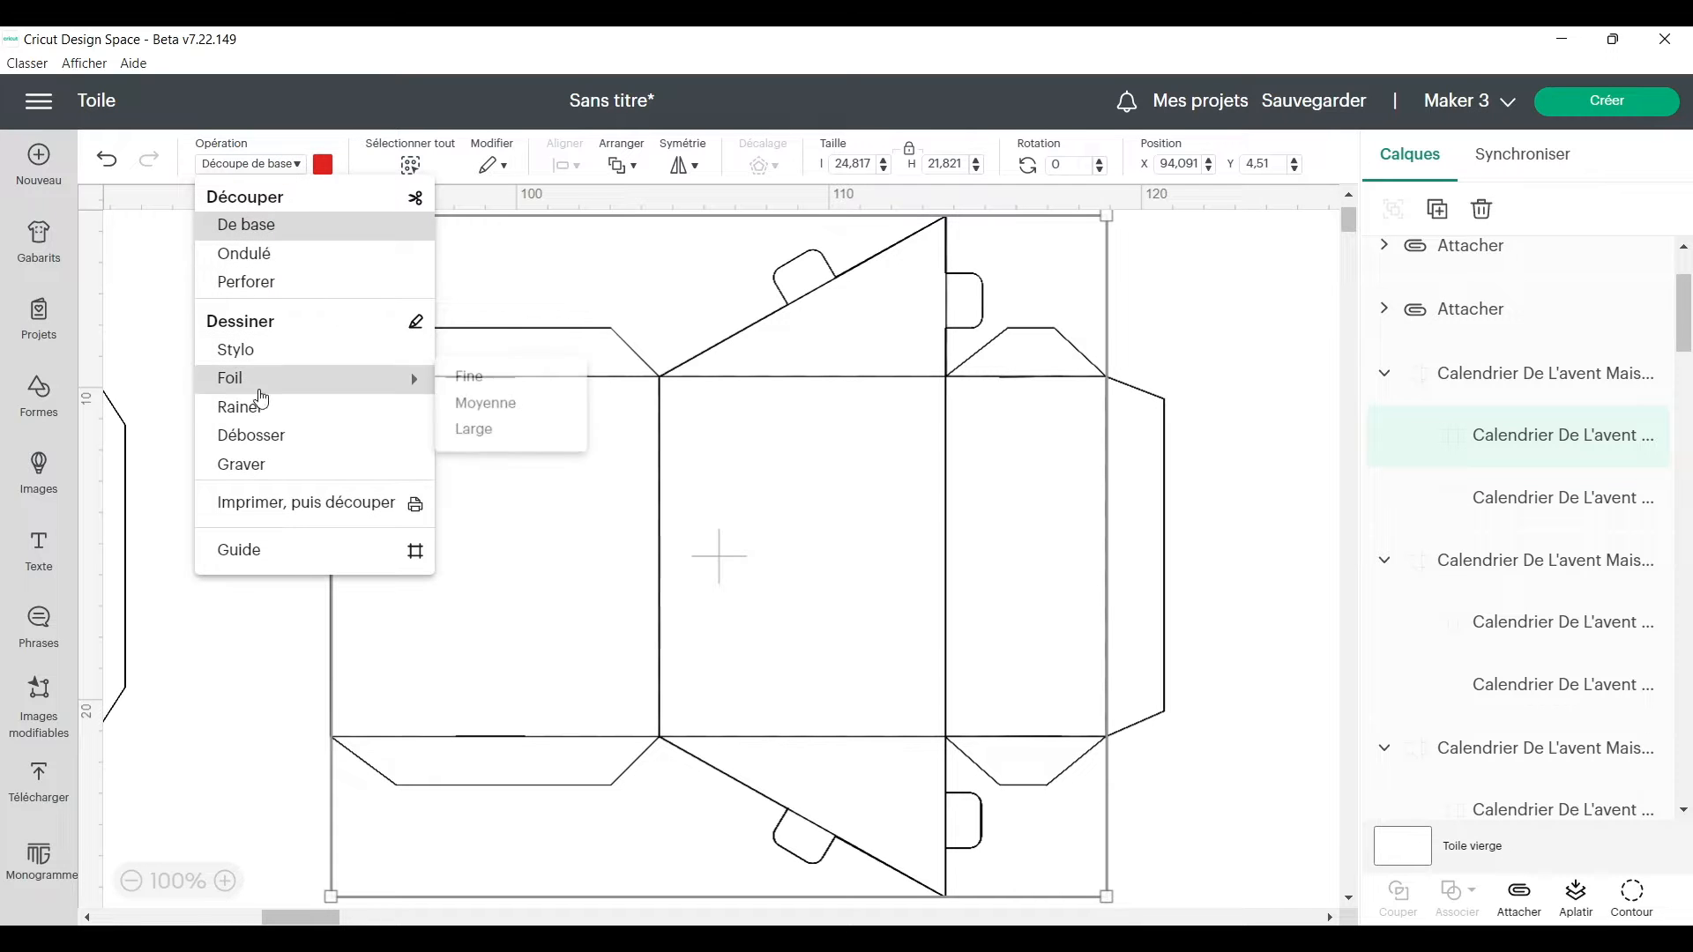
{"action": "left_click", "coordinate": [255, 408]}
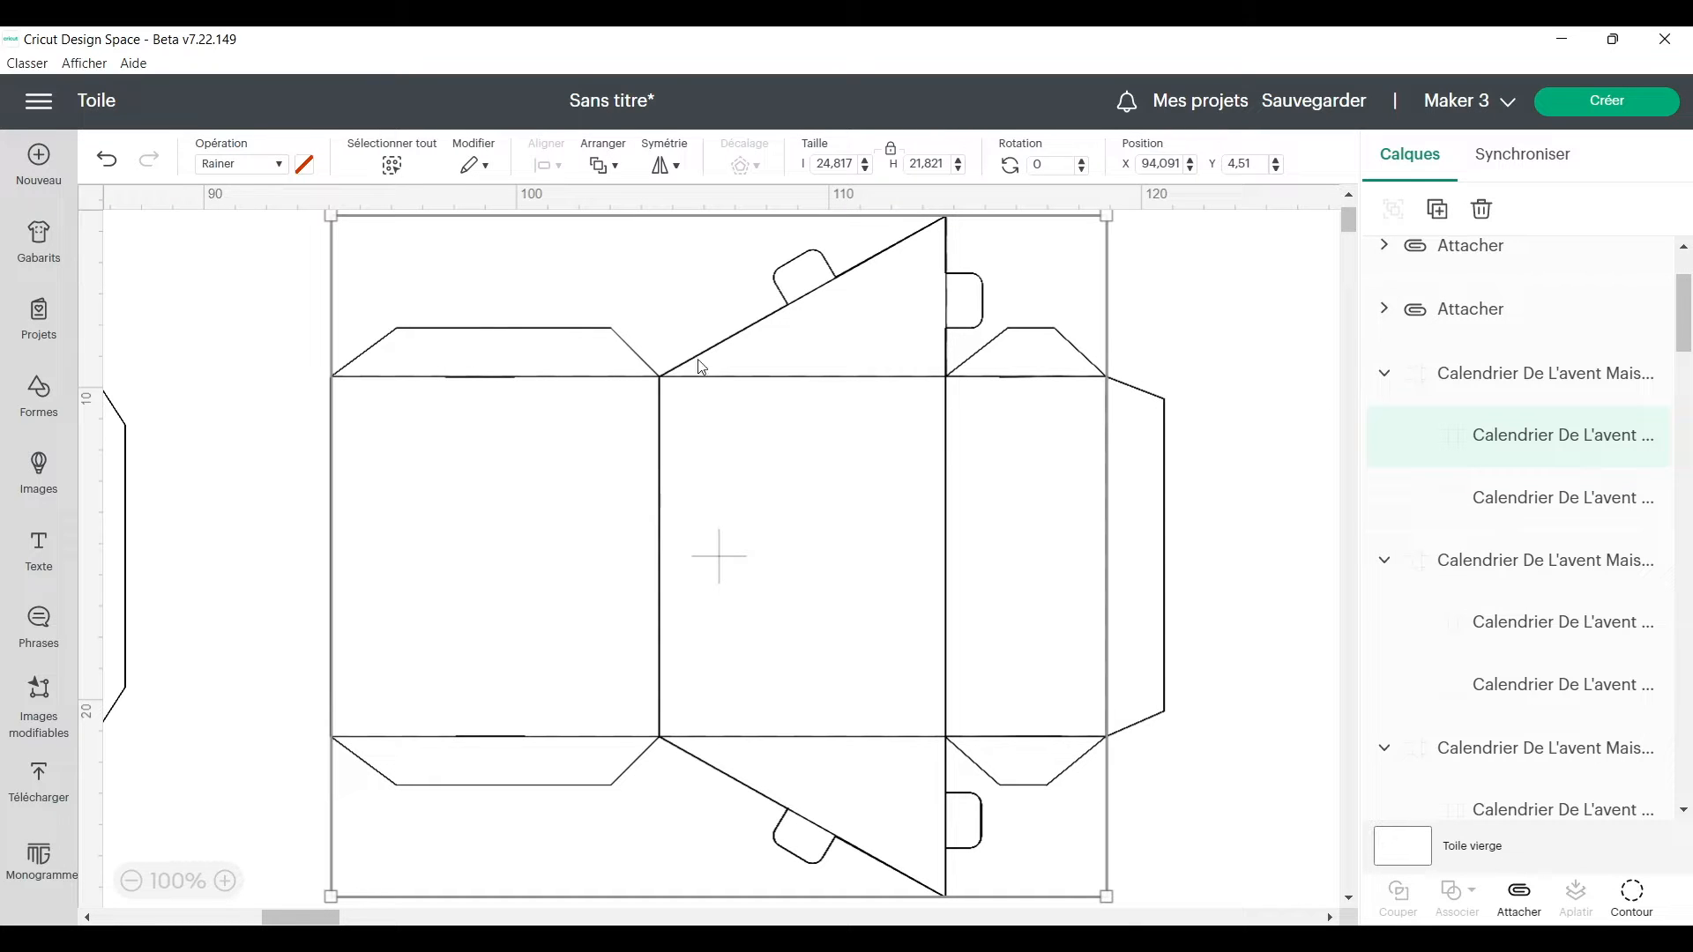
Attach this template's score and cut layers together and collapse the resulting set in the layer list.
{"action": "left_click", "coordinate": [1385, 385]}
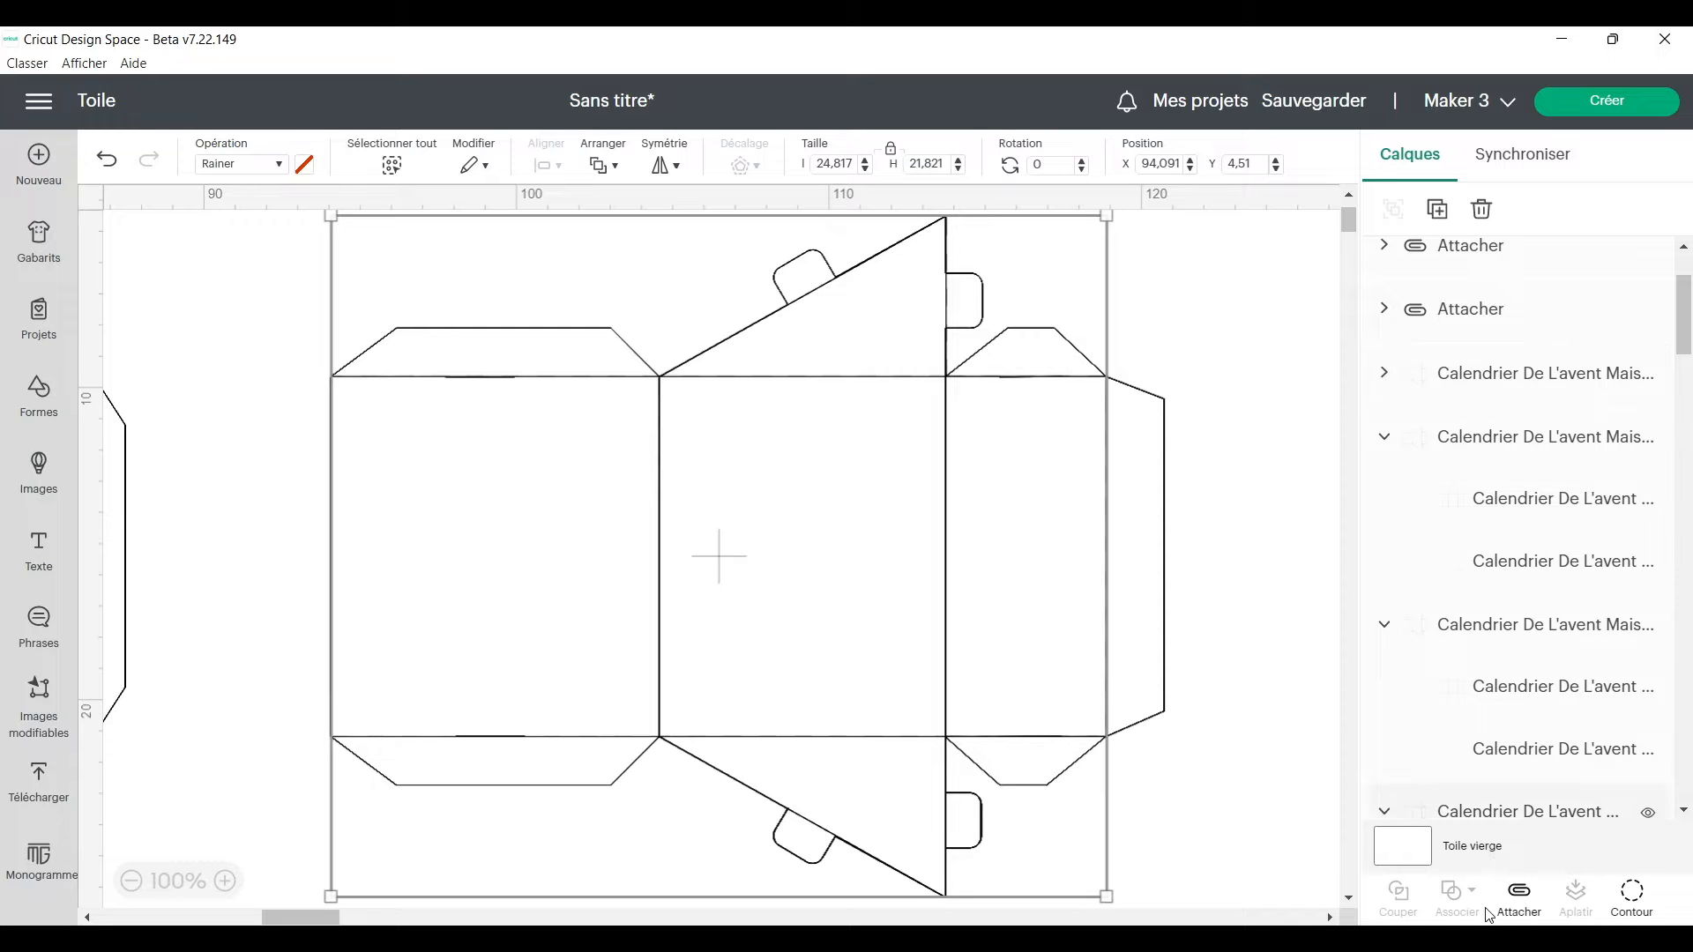
{"action": "left_click", "coordinate": [1587, 374], "text": "shift"}
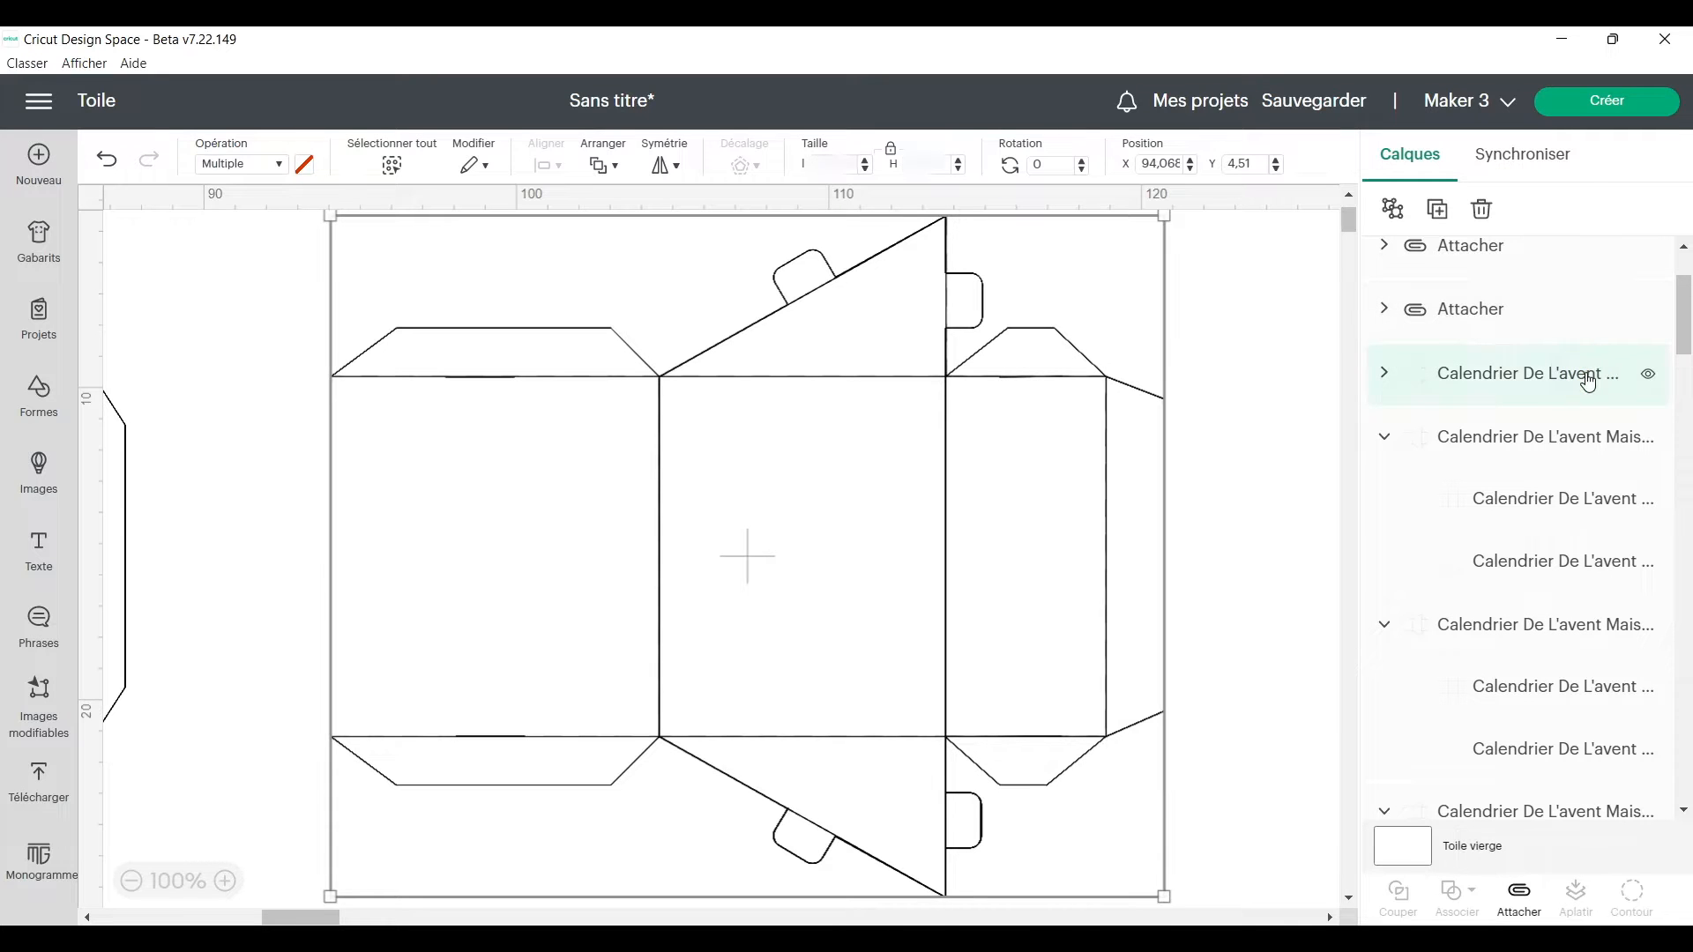
{"action": "left_click", "coordinate": [1518, 907]}
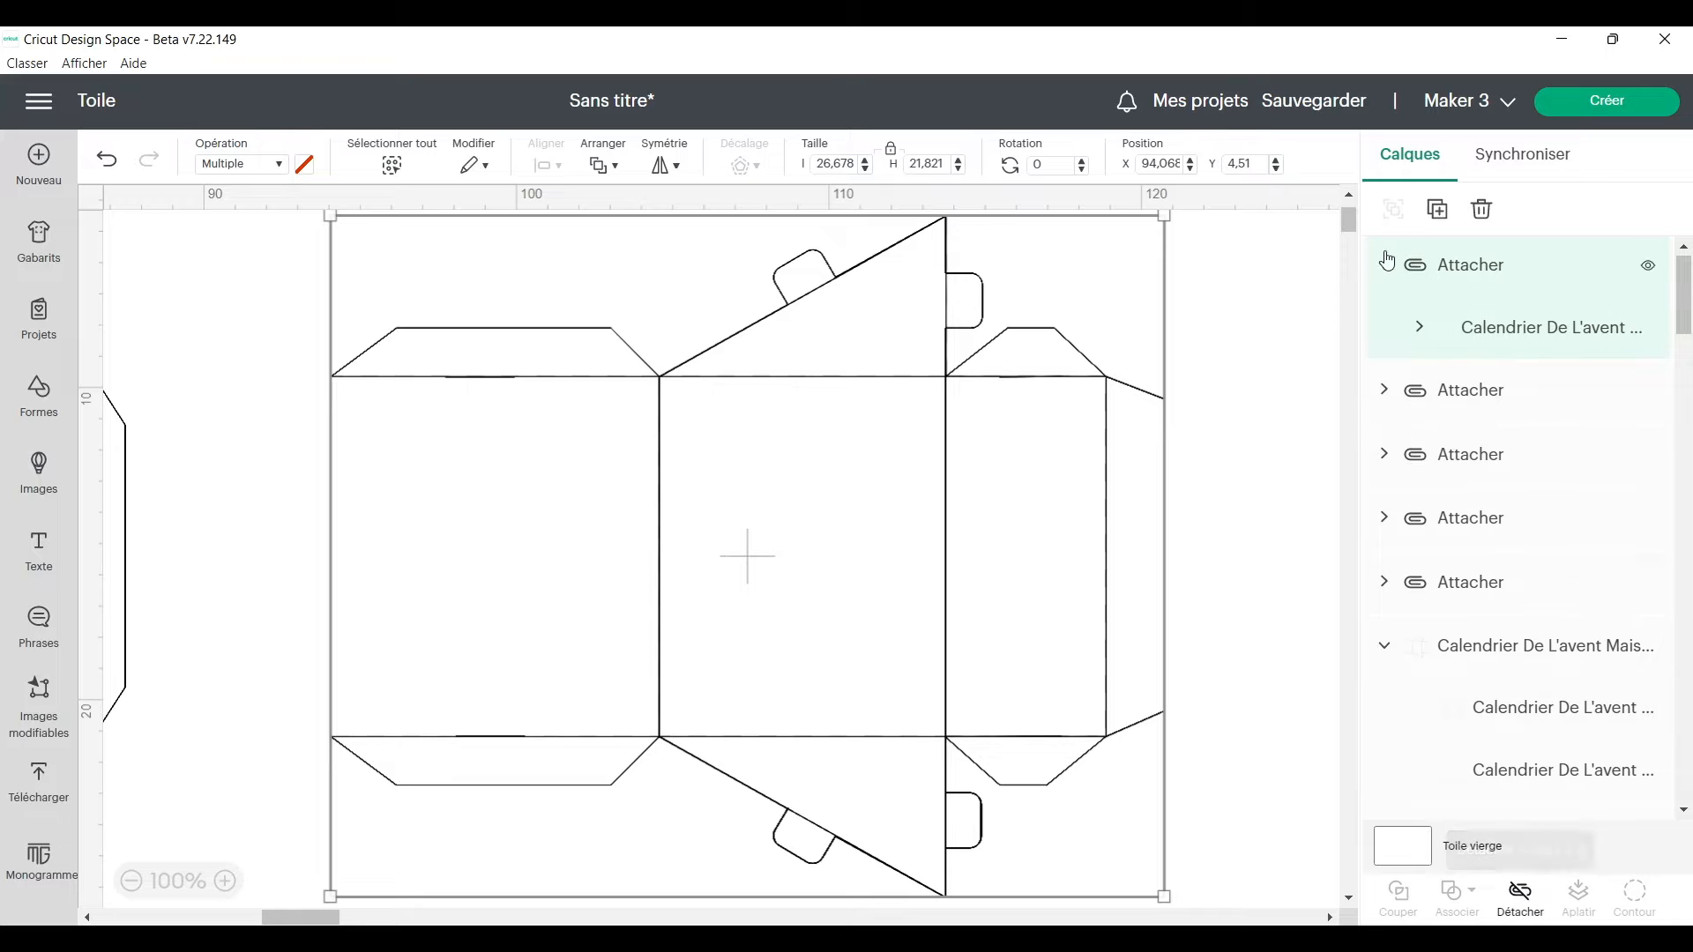
{"action": "left_click", "coordinate": [1384, 265]}
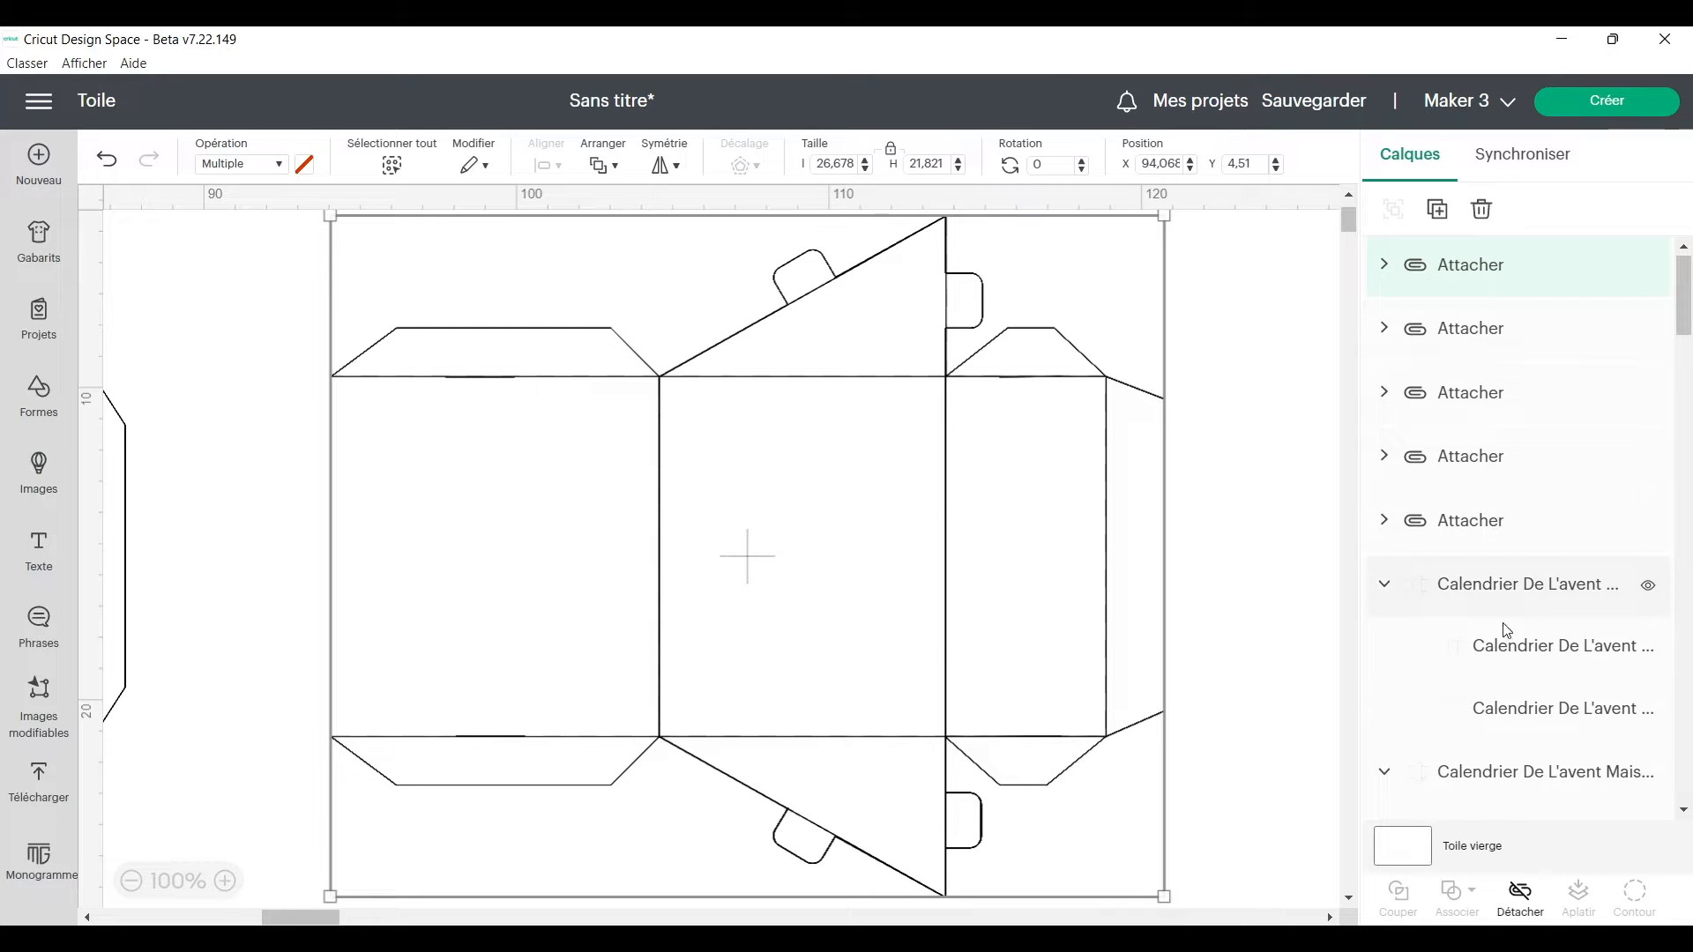
Change the next house-shaped template's red fold lines to Rainer and attach them to its cut outline, leaving the set collapsed.
{"action": "left_click", "coordinate": [1506, 645]}
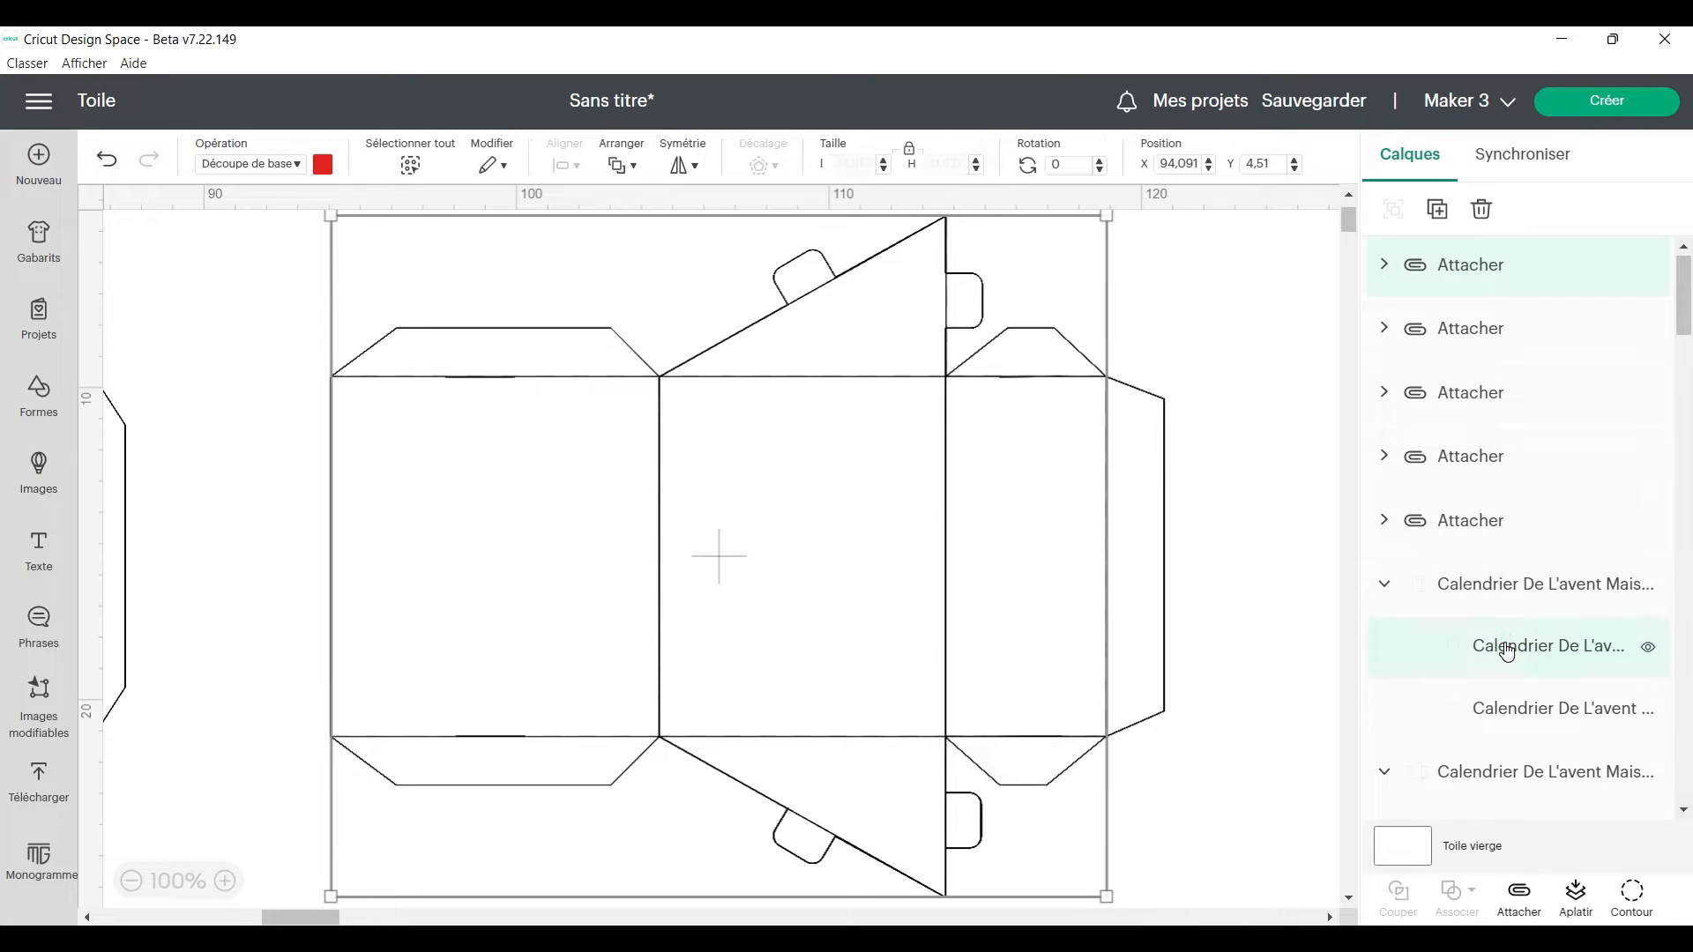
{"action": "left_click", "coordinate": [296, 167]}
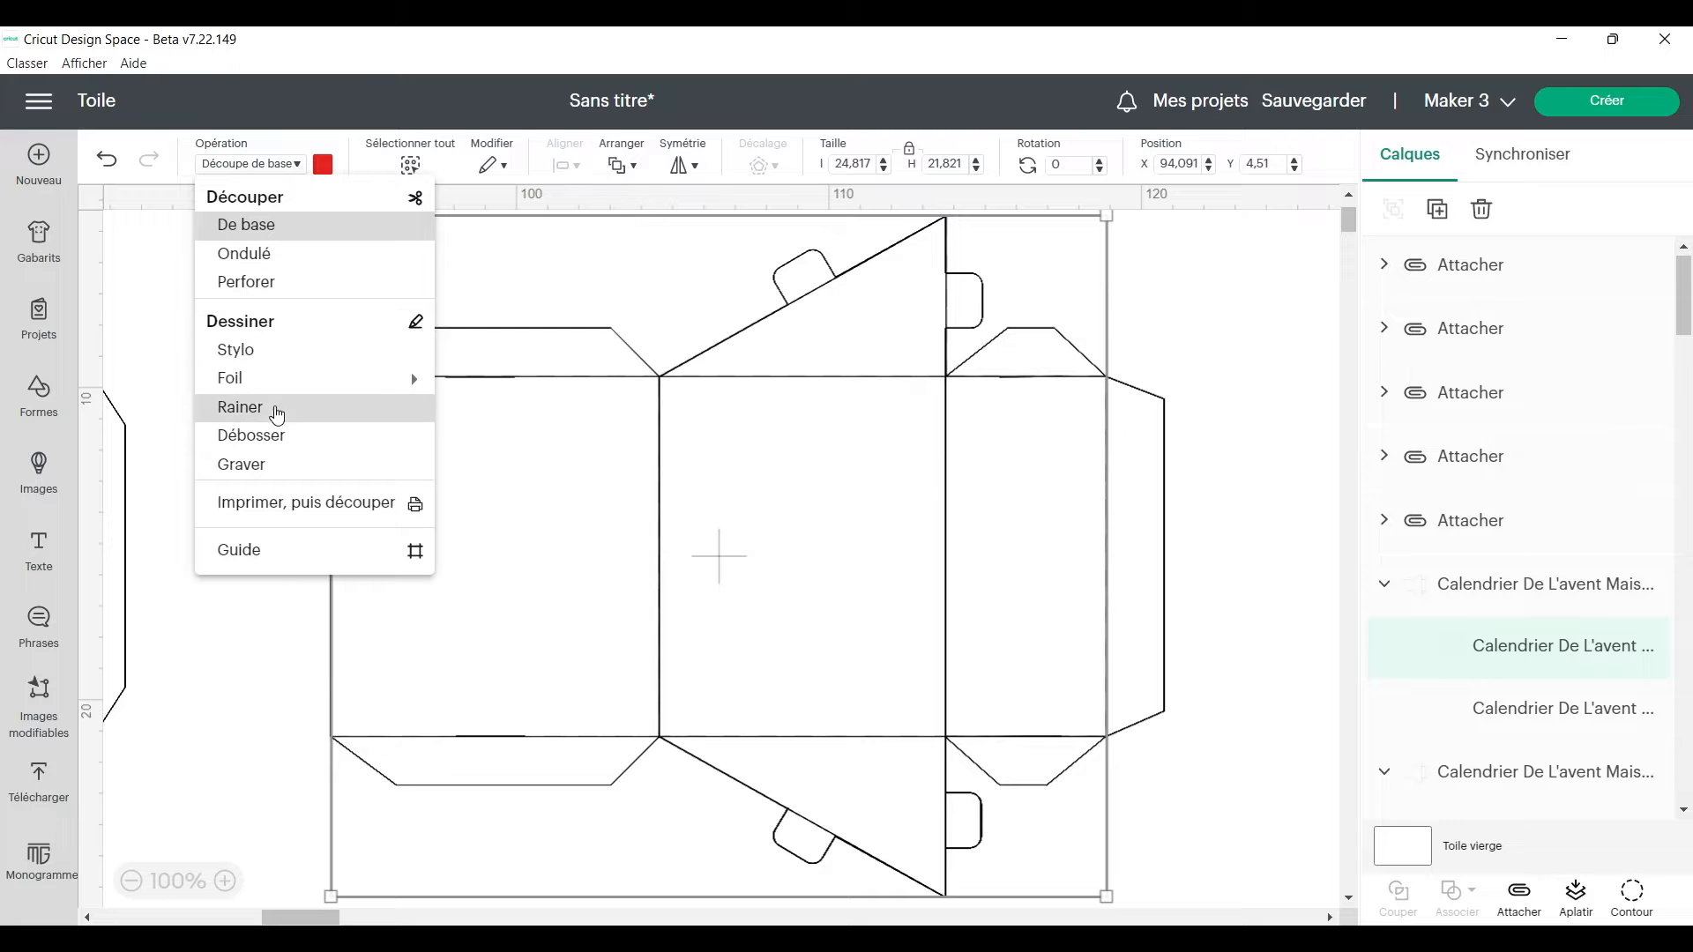
{"action": "left_click", "coordinate": [274, 405]}
{"action": "left_click", "coordinate": [1563, 584]}
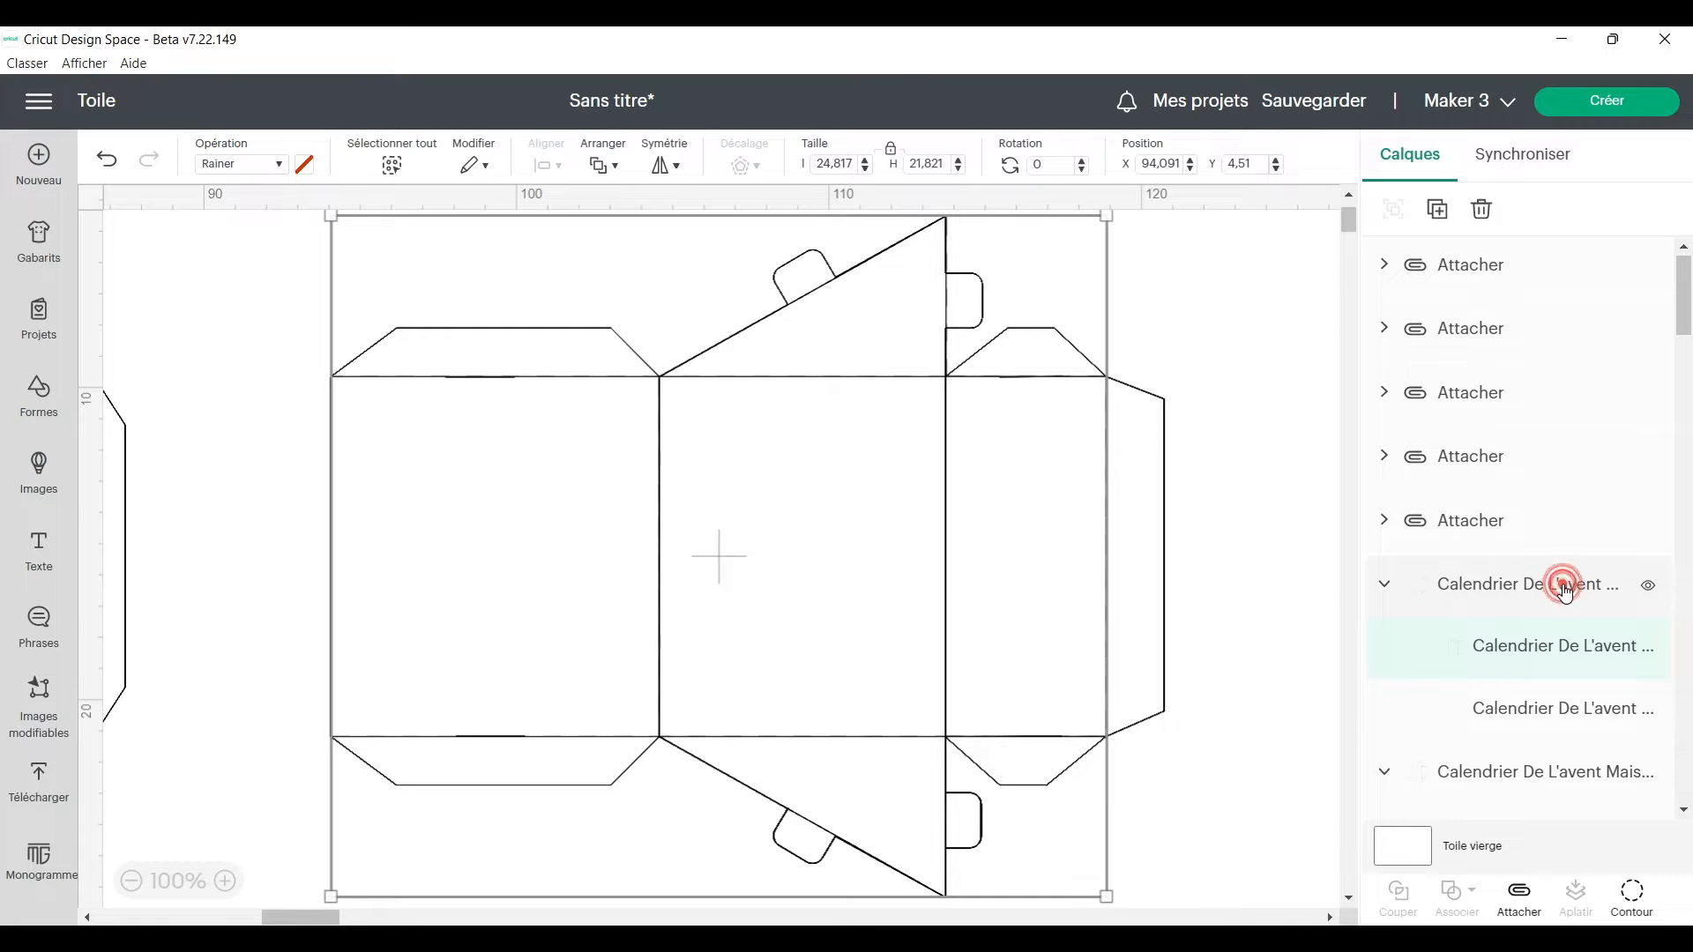
{"action": "left_click", "coordinate": [1525, 895]}
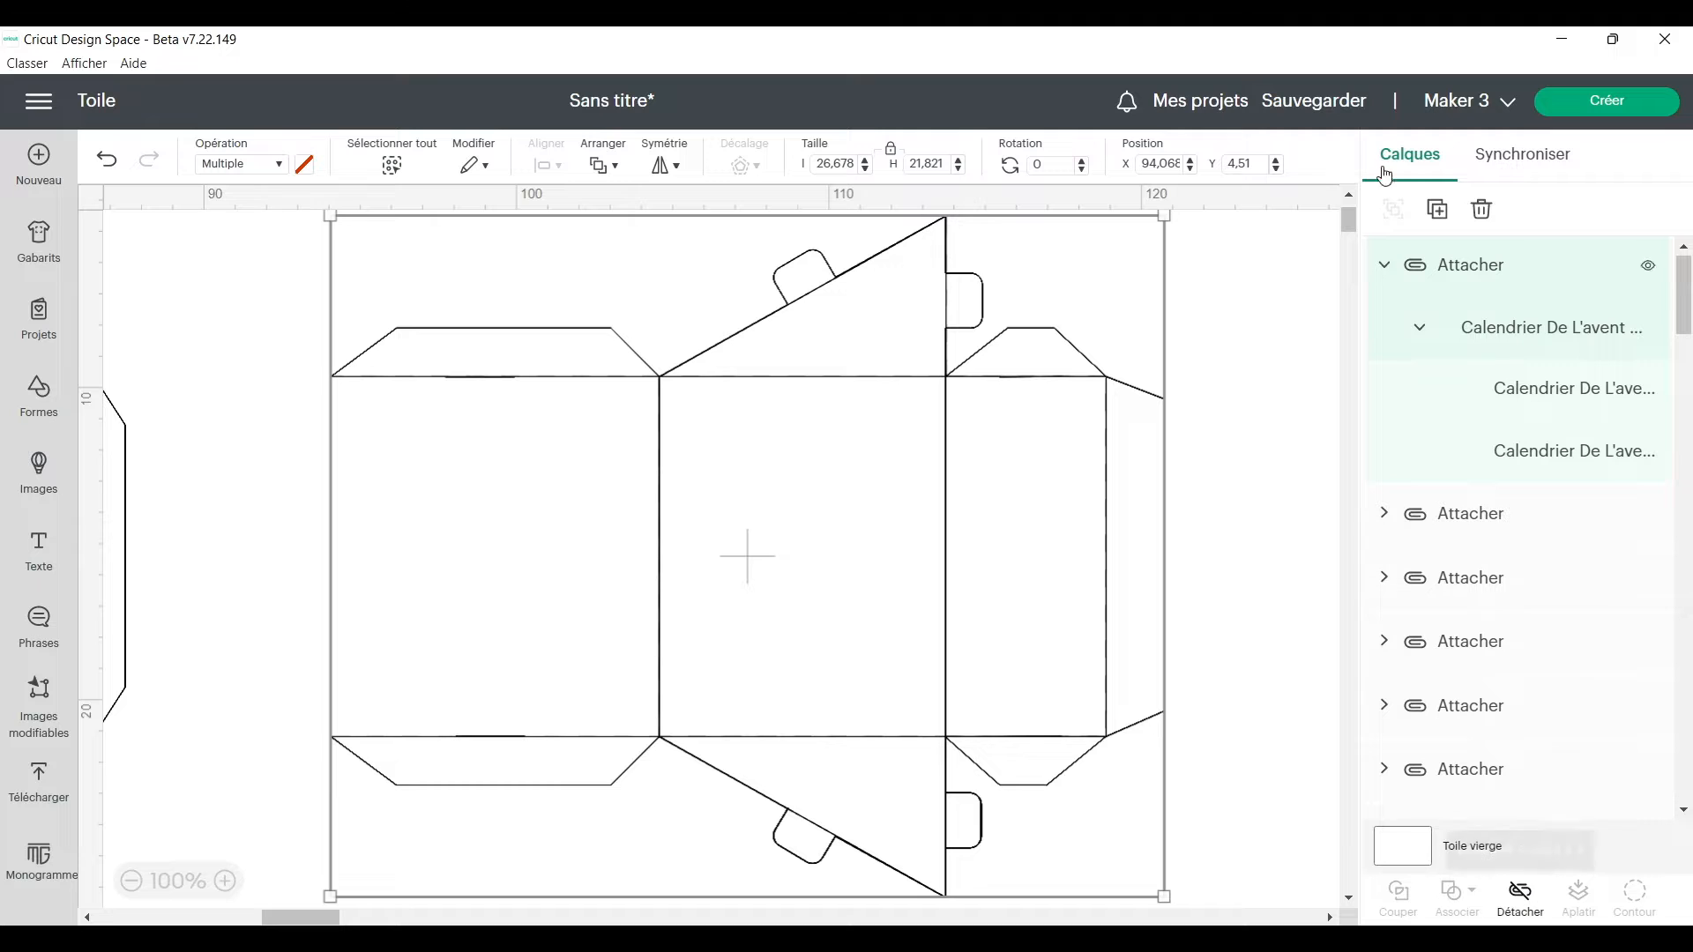
{"action": "left_click", "coordinate": [1384, 264]}
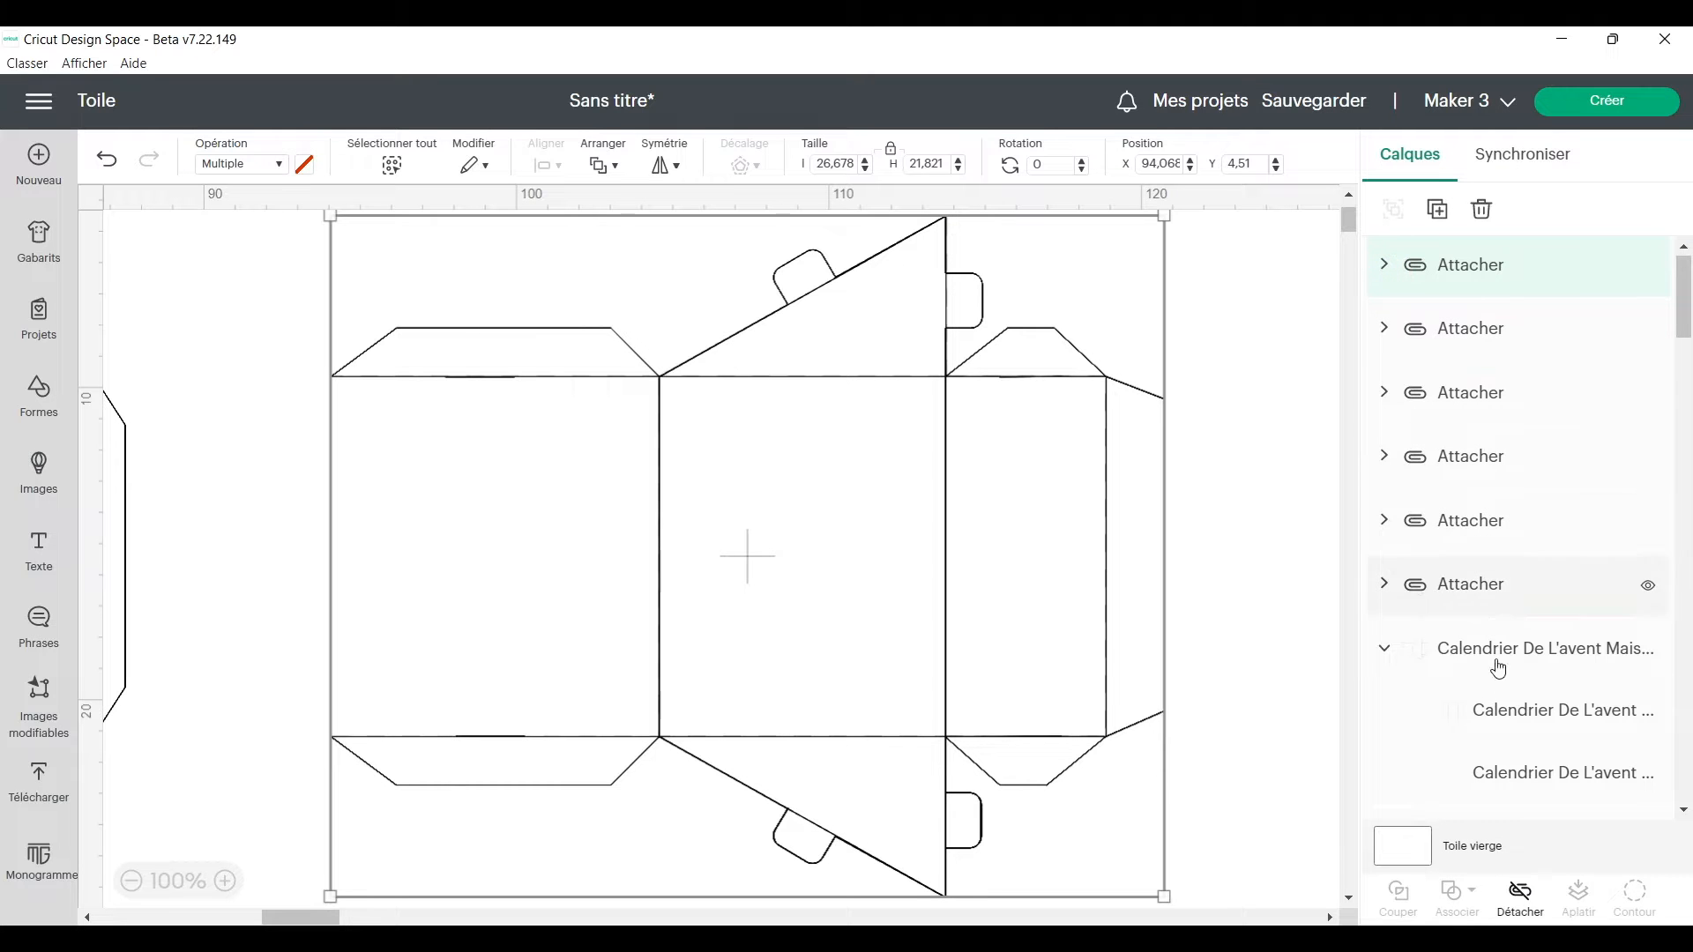
Assign Rainer to the fold-line layer of the following house-shaped template and attach its layers as a collapsed set.
{"action": "left_click", "coordinate": [1488, 714]}
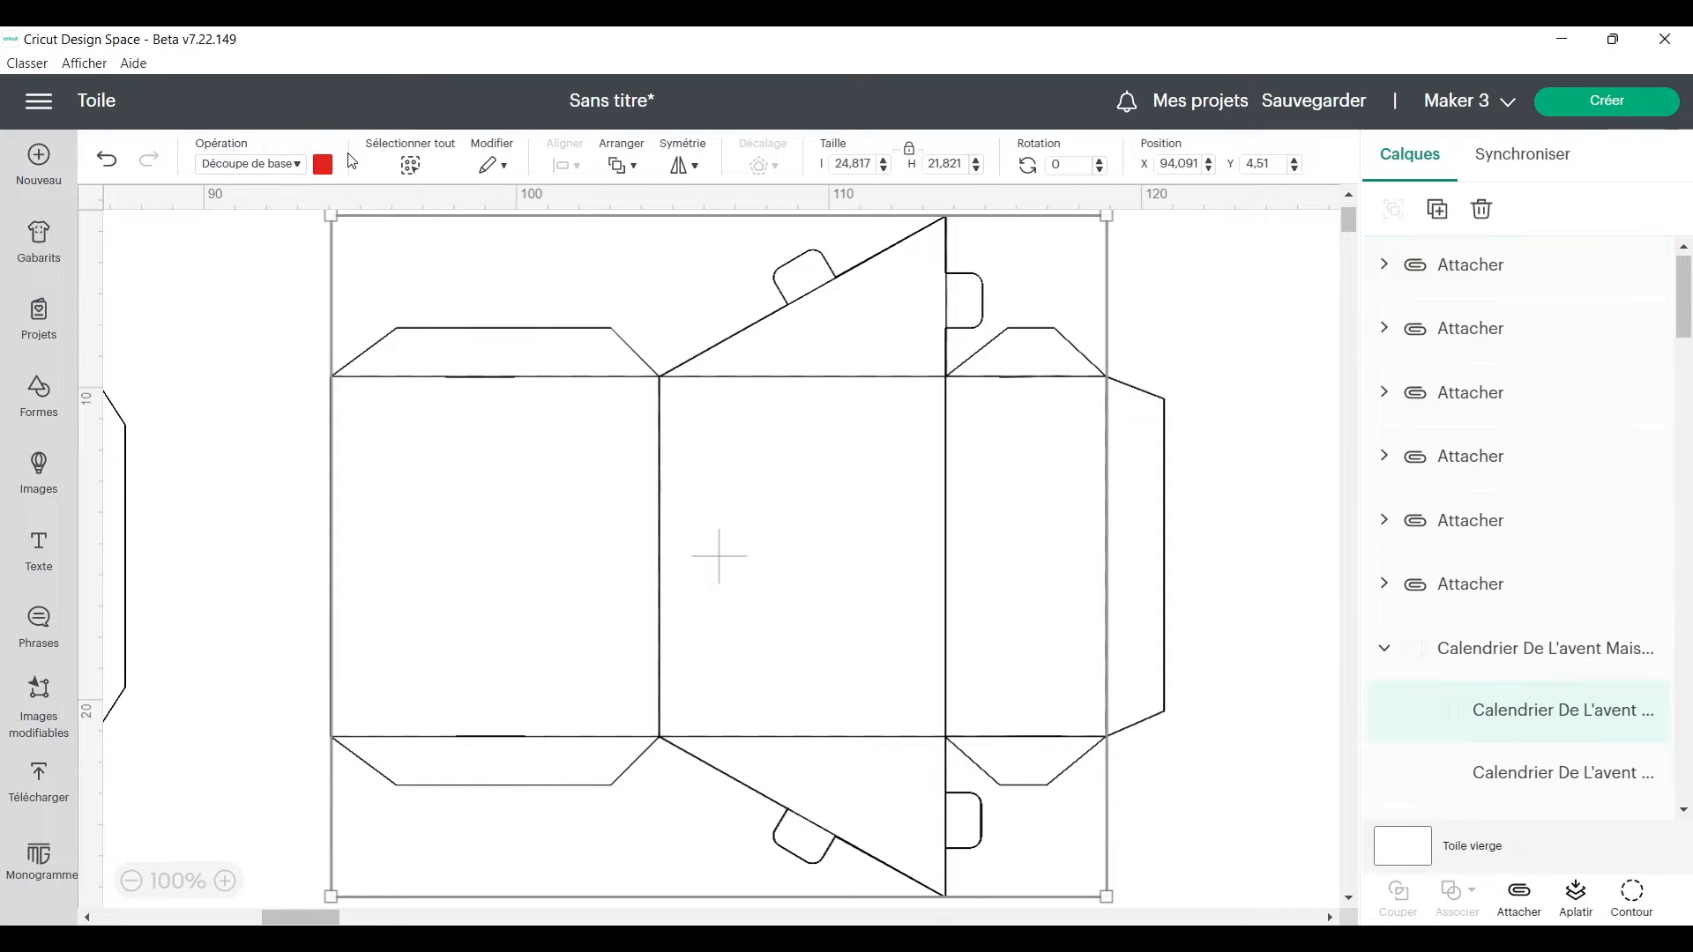
{"action": "left_click", "coordinate": [268, 165]}
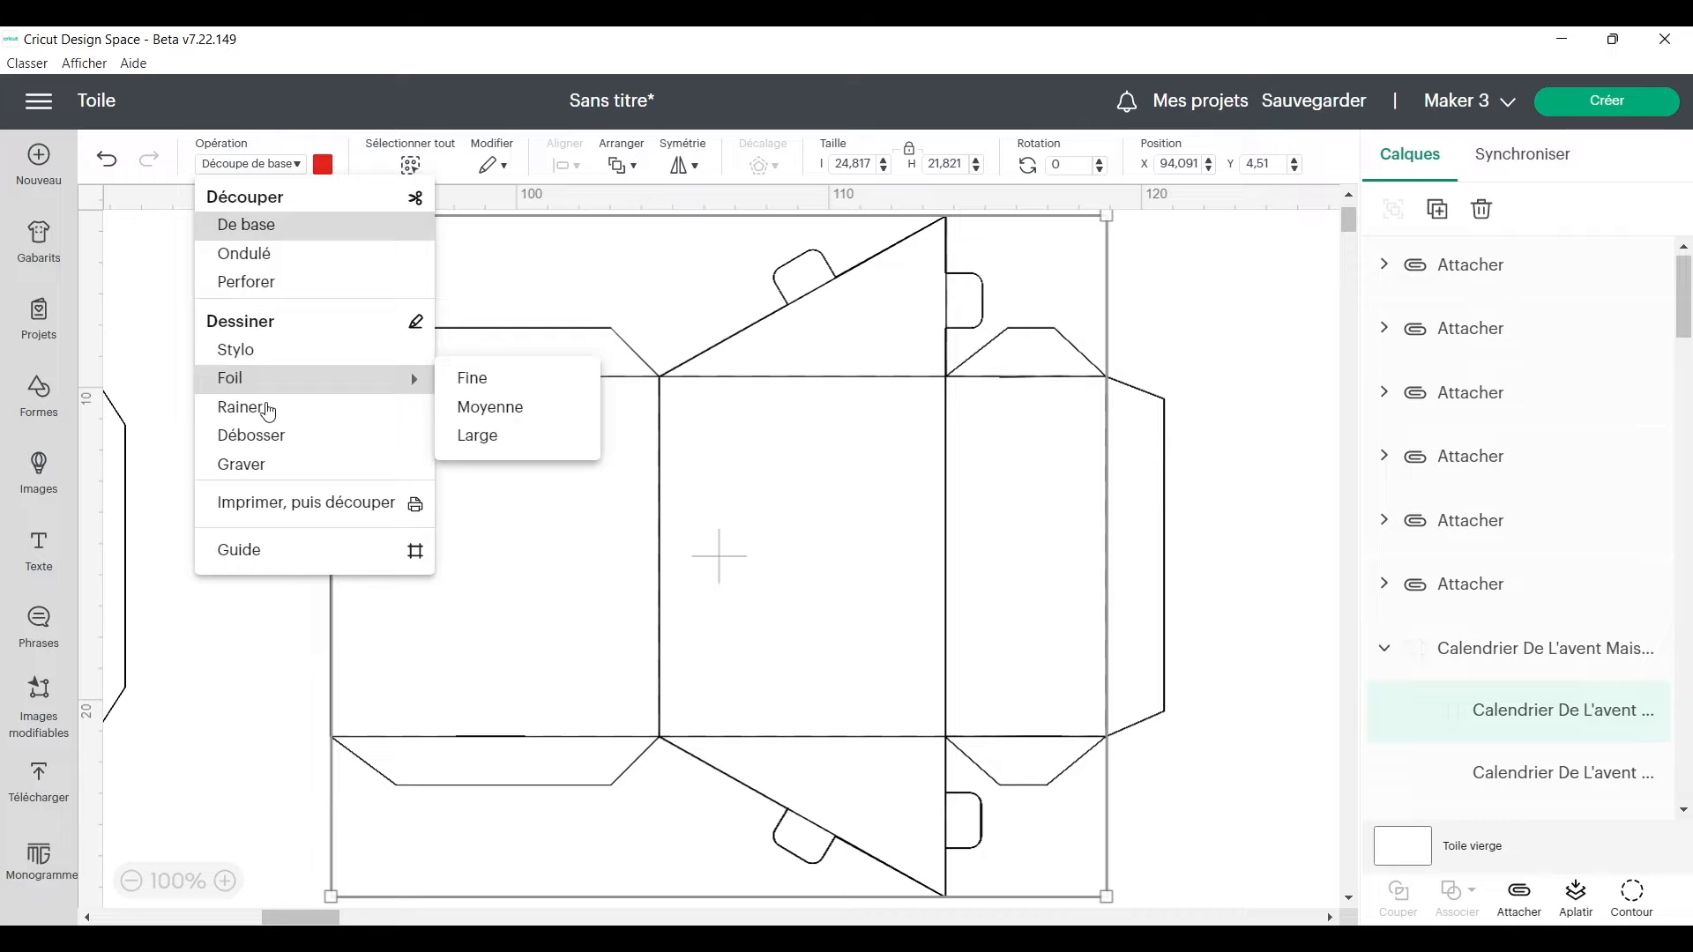
{"action": "left_click", "coordinate": [263, 410]}
{"action": "left_click", "coordinate": [1511, 653]}
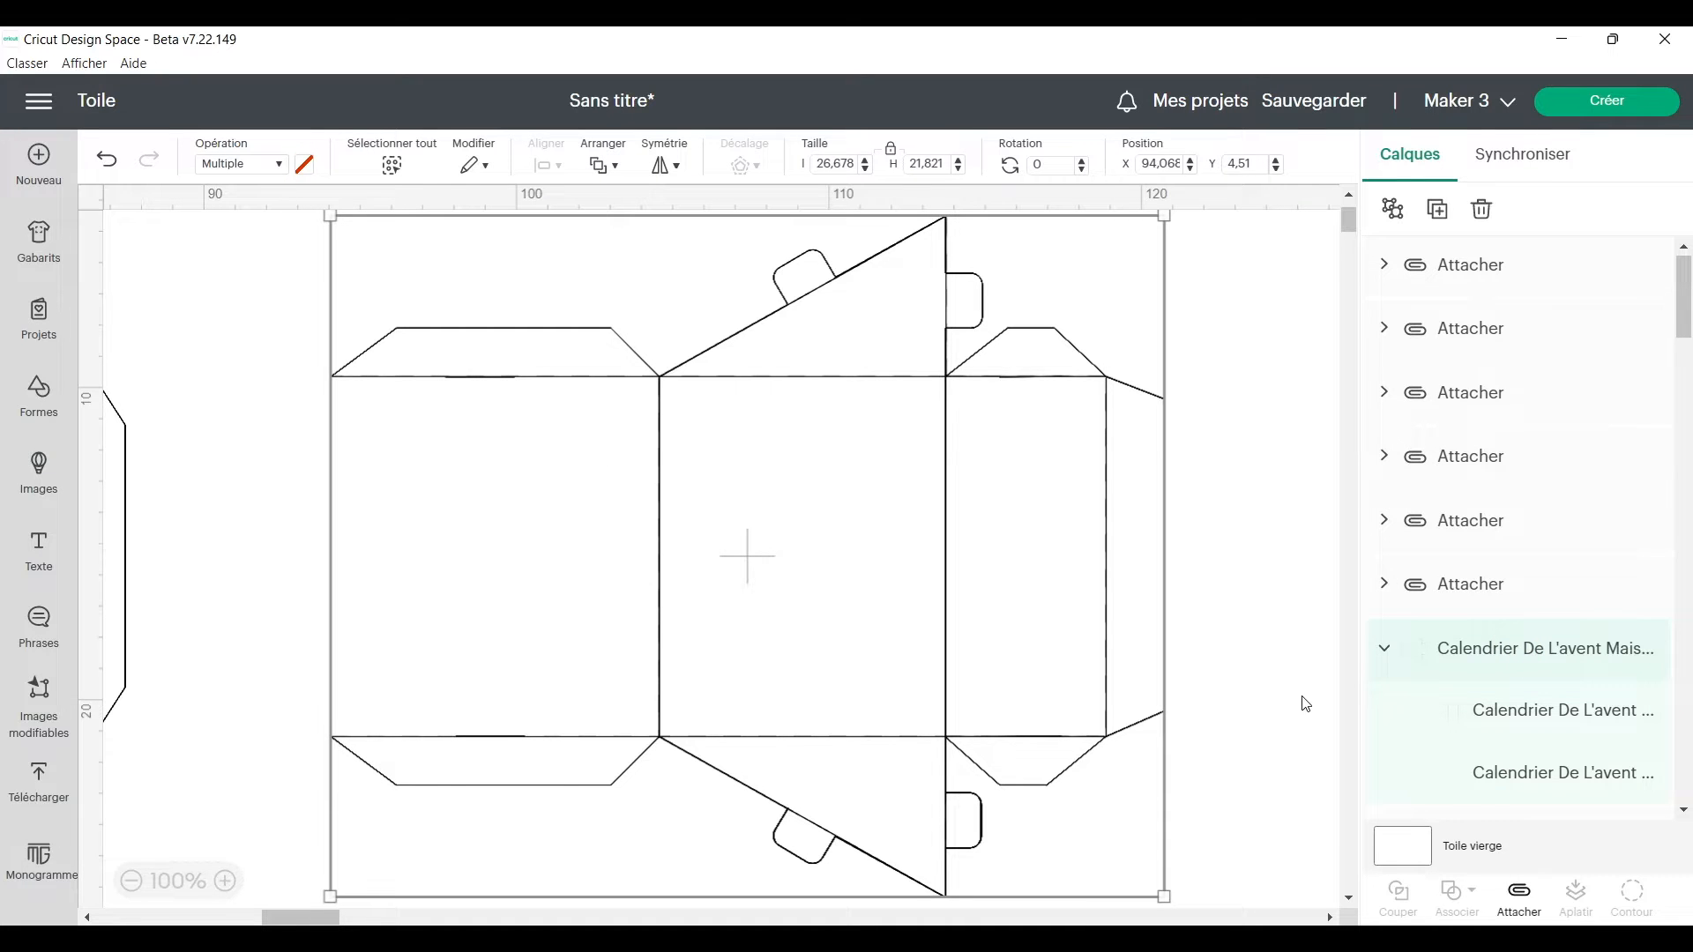
{"action": "left_click", "coordinate": [1513, 895]}
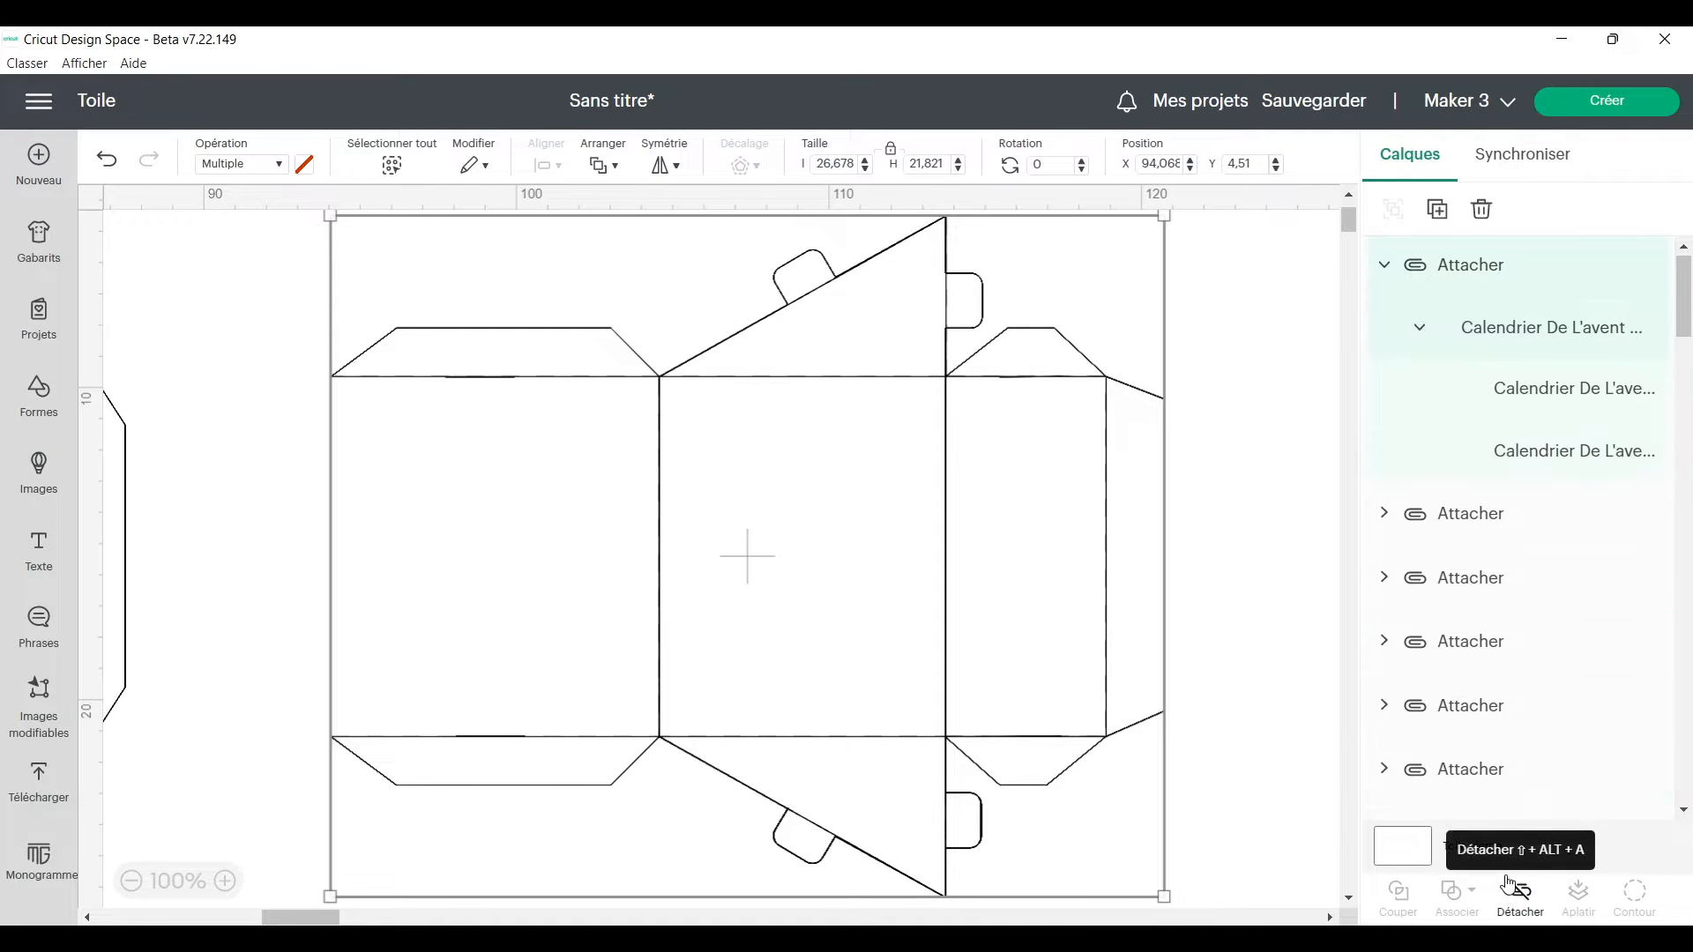
{"action": "left_click", "coordinate": [1386, 266]}
Set the fold-line layer of the next template below the attached sets to Rainer and attach it to its cut layer.
{"action": "left_click", "coordinate": [1530, 467]}
{"action": "left_click", "coordinate": [279, 166]}
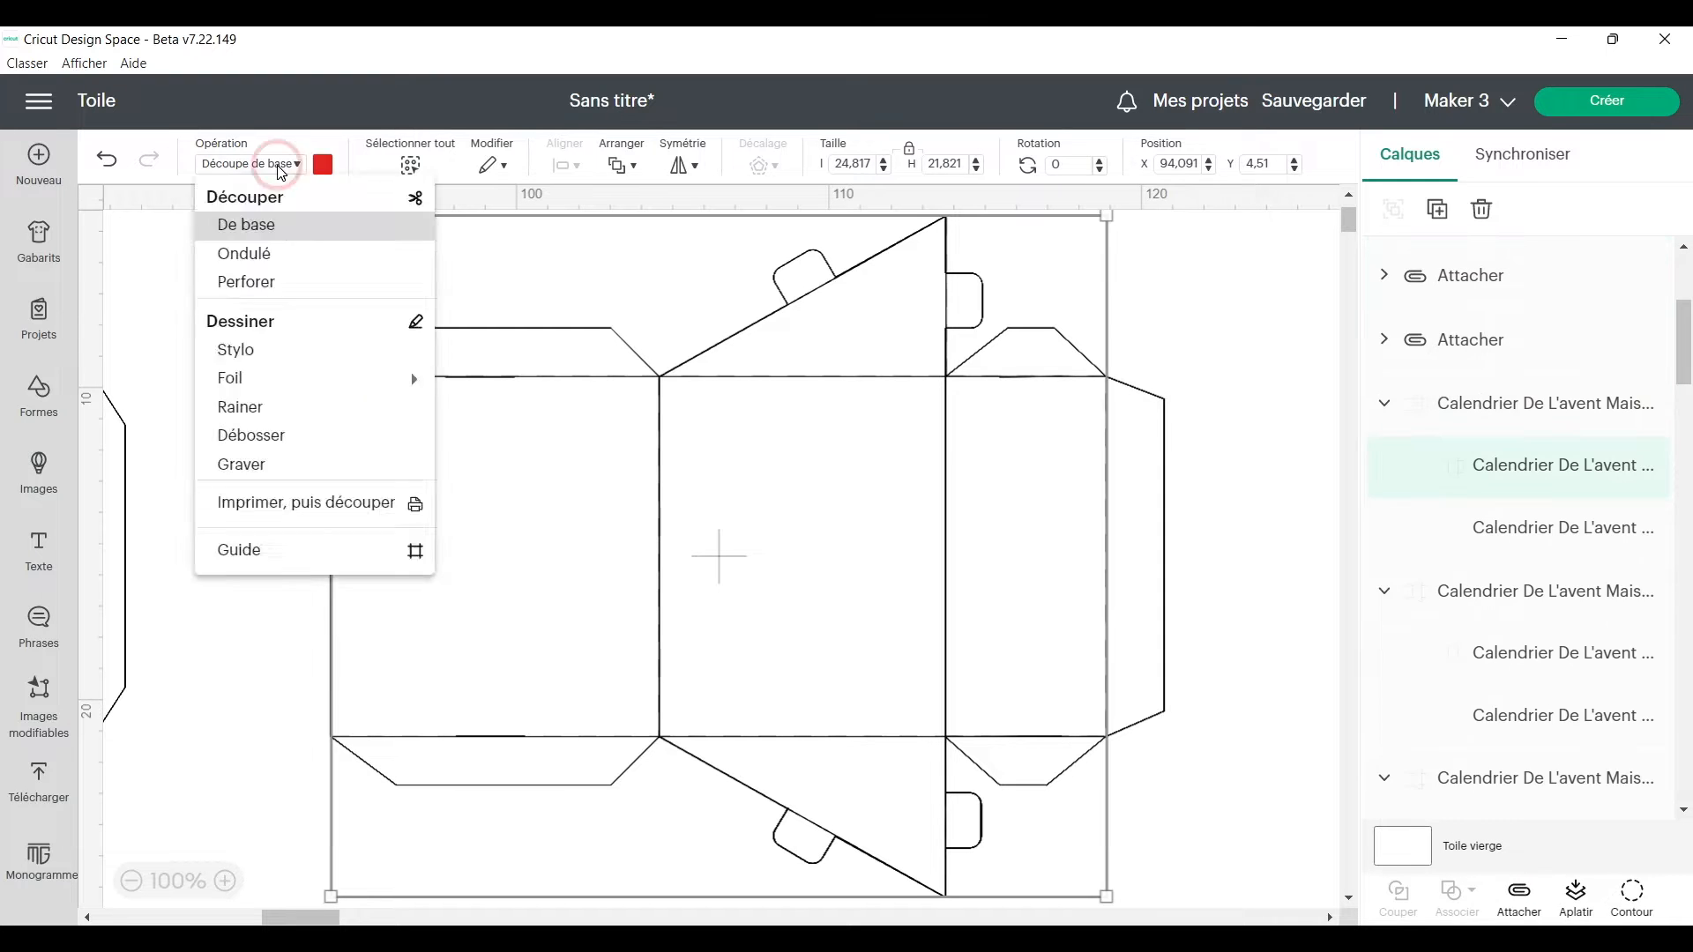
{"action": "left_click", "coordinate": [242, 407]}
{"action": "left_click", "coordinate": [1526, 504]}
{"action": "left_click", "coordinate": [1530, 434]}
{"action": "left_click", "coordinate": [1518, 899]}
Set the red fold-line layer of the tall box template near the canvas origin to Rainer and attach it to its outline.
{"action": "left_click", "coordinate": [246, 412]}
{"action": "left_click", "coordinate": [1530, 481]}
{"action": "scroll", "coordinate": [1514, 618], "scroll_direction": "down", "scroll_amount": 3}
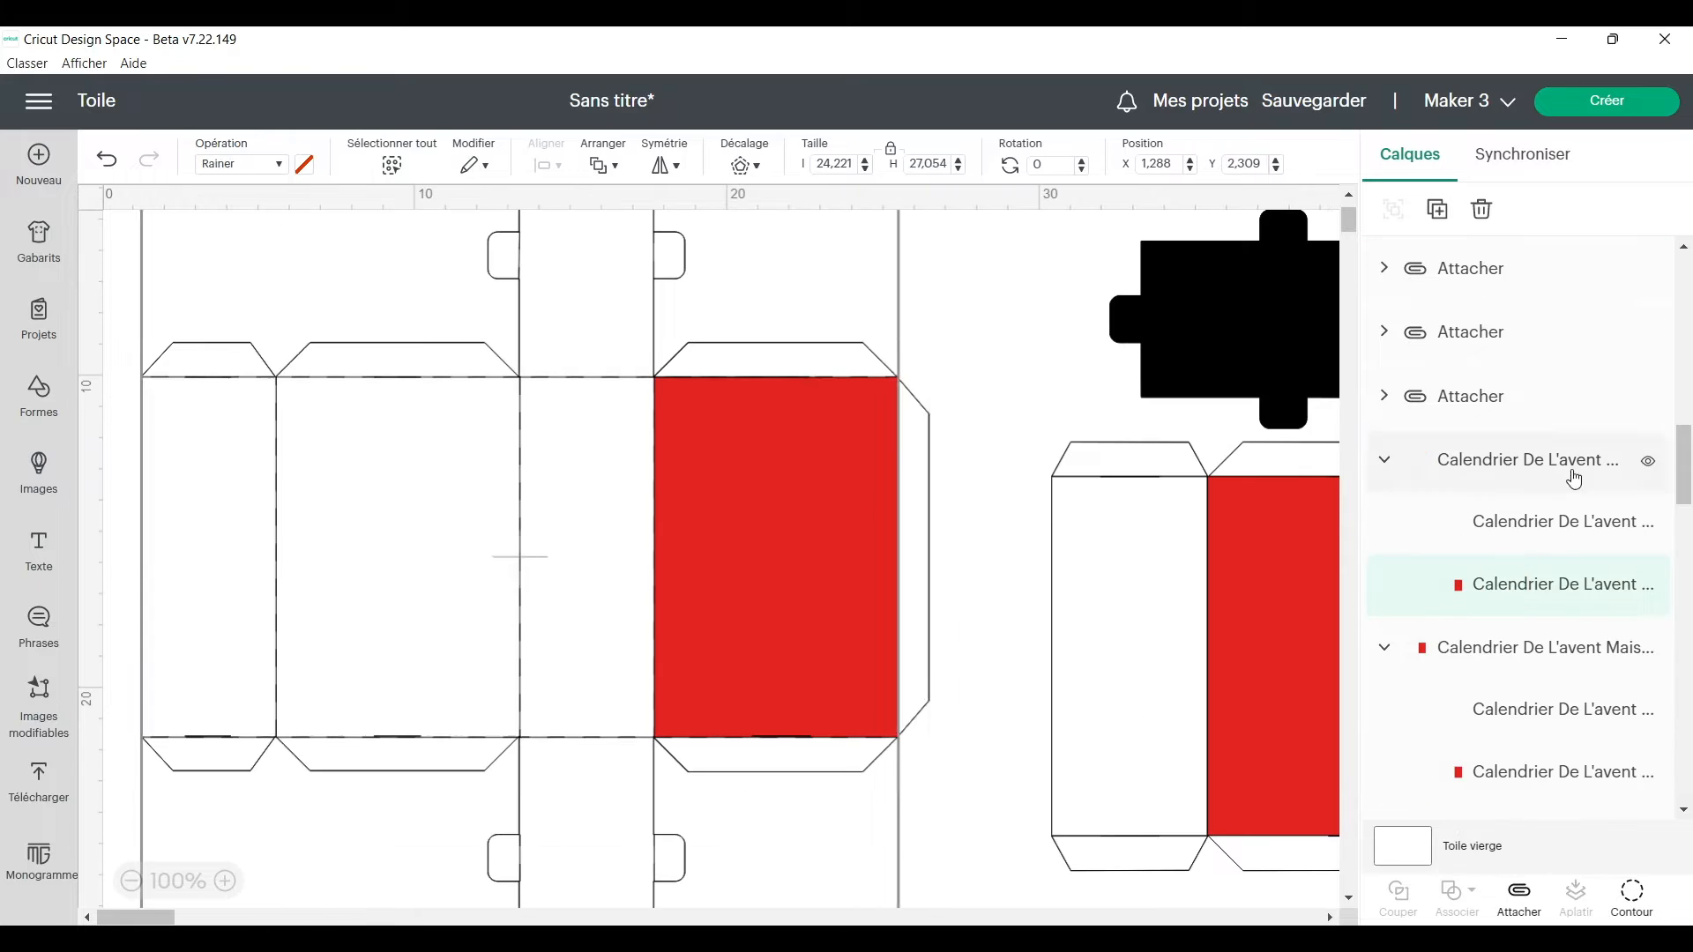
{"action": "left_click", "coordinate": [1574, 479]}
{"action": "left_click", "coordinate": [1518, 899]}
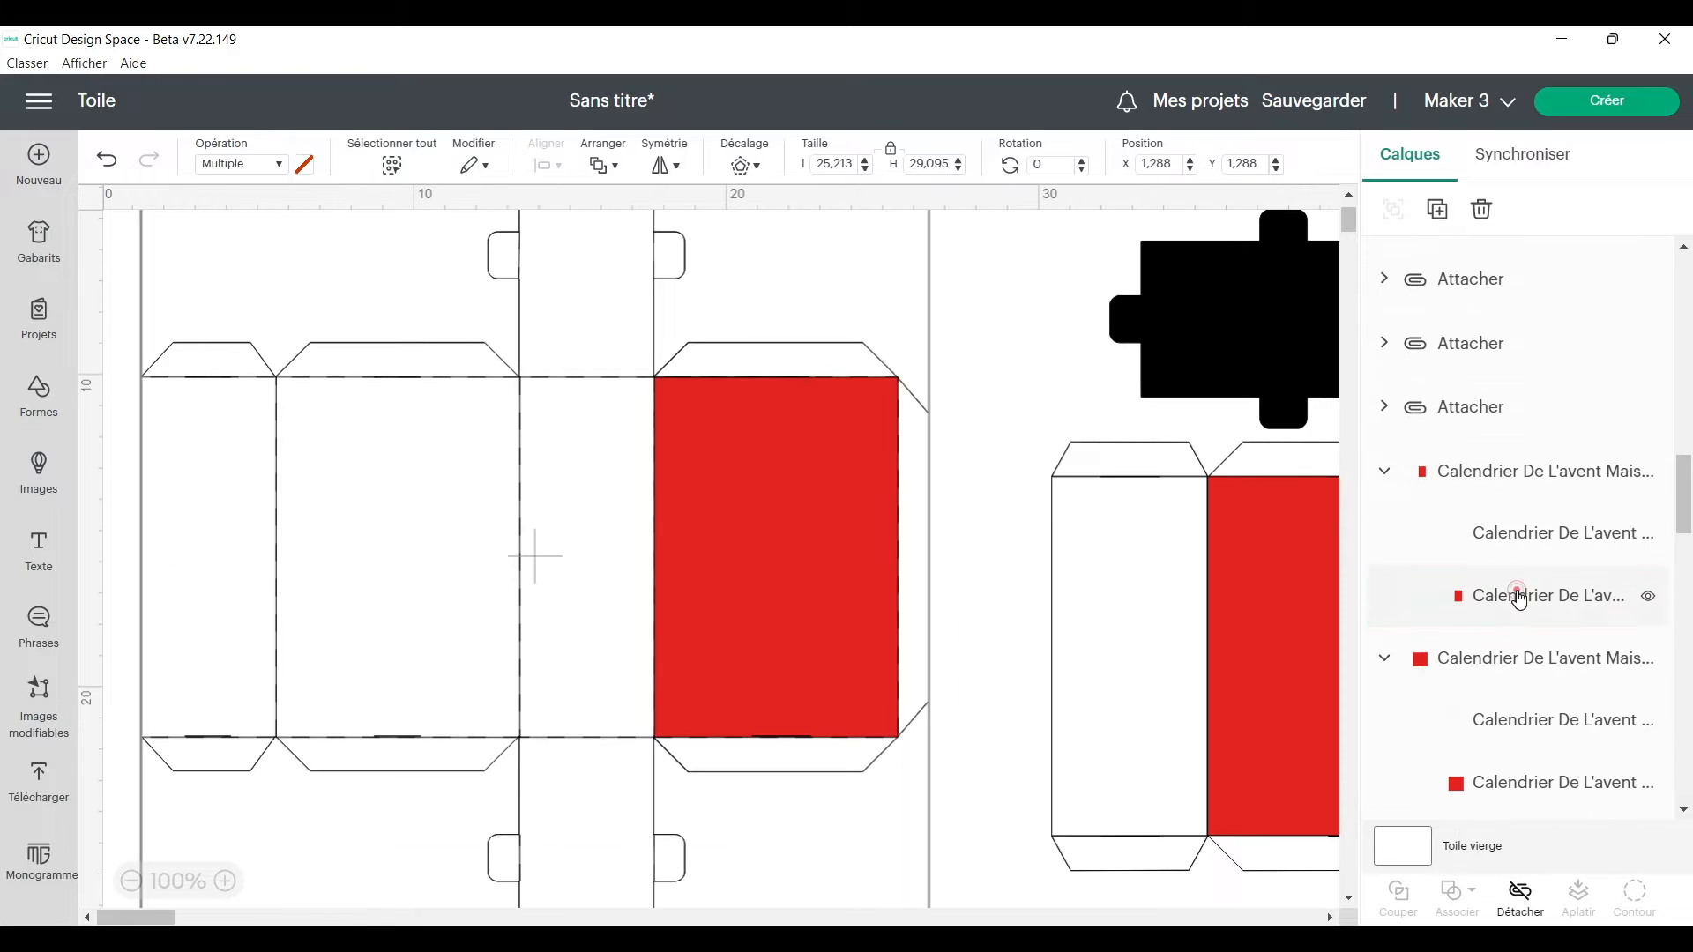
Change the red layer of the next box template with the narrow red panel to Rainer and attach its layers.
{"action": "left_click", "coordinate": [1519, 594]}
{"action": "left_click", "coordinate": [255, 166]}
{"action": "left_click", "coordinate": [246, 410]}
{"action": "left_click", "coordinate": [1529, 473]}
{"action": "left_click", "coordinate": [1513, 895]}
Set the red fold-line layer of the house-shaped template with filled red panels to Rainer and attach it to its outline.
{"action": "left_click", "coordinate": [1530, 548]}
{"action": "left_click", "coordinate": [1515, 638]}
{"action": "left_click", "coordinate": [252, 166]}
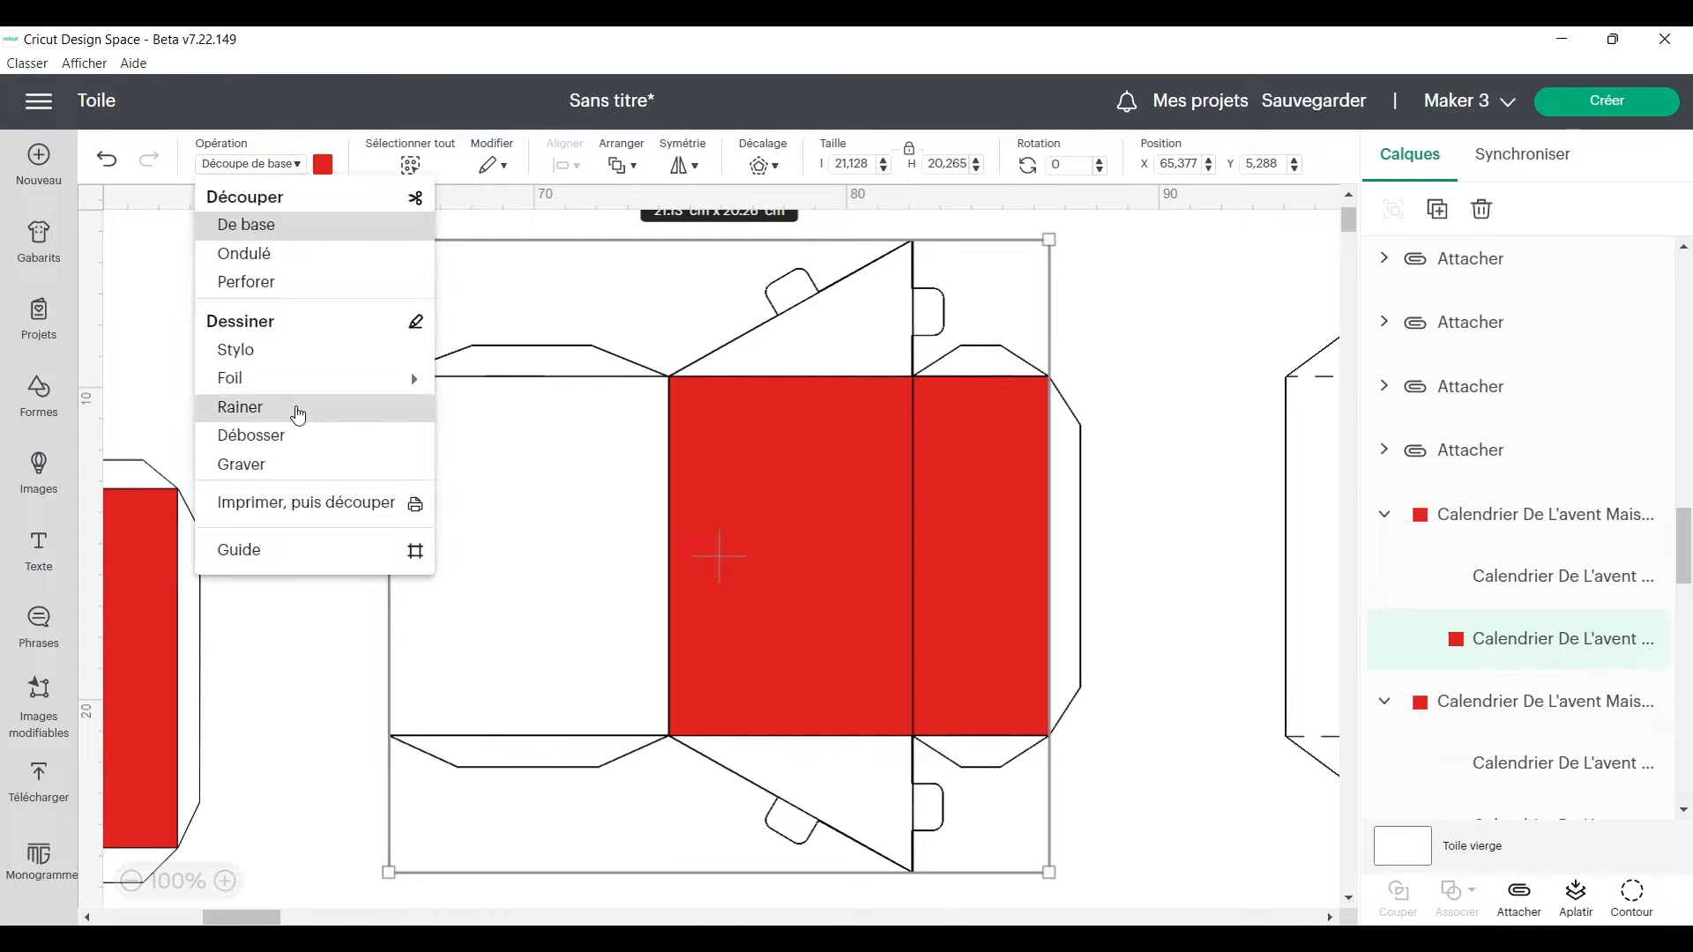
{"action": "left_click", "coordinate": [296, 409]}
{"action": "left_click", "coordinate": [1516, 522]}
{"action": "left_click", "coordinate": [1518, 900]}
Change the red layer of the next red-panelled template to Rainer and attach it to its cut layer.
{"action": "left_click", "coordinate": [1516, 648]}
{"action": "left_click", "coordinate": [252, 166]}
{"action": "left_click", "coordinate": [247, 408]}
{"action": "left_click", "coordinate": [240, 407]}
{"action": "left_click", "coordinate": [1435, 438]}
{"action": "left_click", "coordinate": [1518, 900]}
Assign Rainer to the fold lines of the following red-panelled template and attach its score and cut layers.
{"action": "left_click", "coordinate": [1516, 539]}
{"action": "left_click", "coordinate": [251, 166]}
{"action": "left_click", "coordinate": [247, 408]}
{"action": "left_click", "coordinate": [1435, 415]}
{"action": "left_click", "coordinate": [1518, 900]}
Set one more red-panelled template's fold-line layer to Rainer and attach it to its cut outline.
{"action": "left_click", "coordinate": [1516, 476]}
{"action": "left_click", "coordinate": [287, 408]}
{"action": "left_click", "coordinate": [1435, 347]}
{"action": "left_click", "coordinate": [1518, 899]}
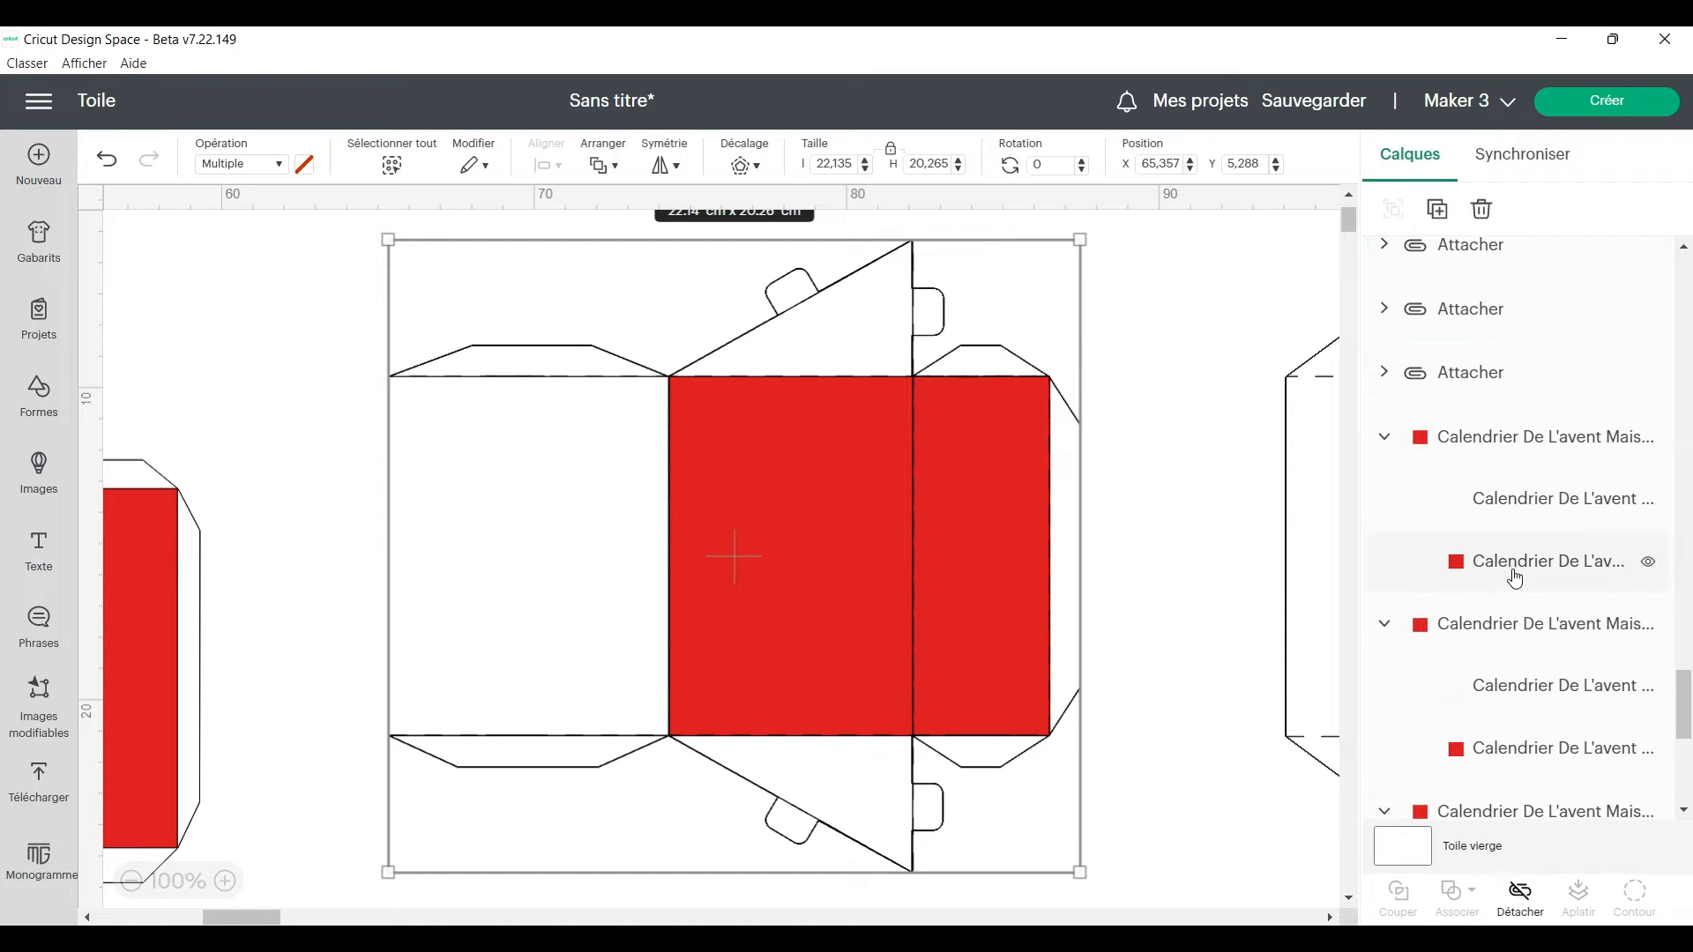
Change the red layer of the topmost unattached house-shaped template to Rainer and attach it to its outline.
{"action": "left_click", "coordinate": [1515, 578]}
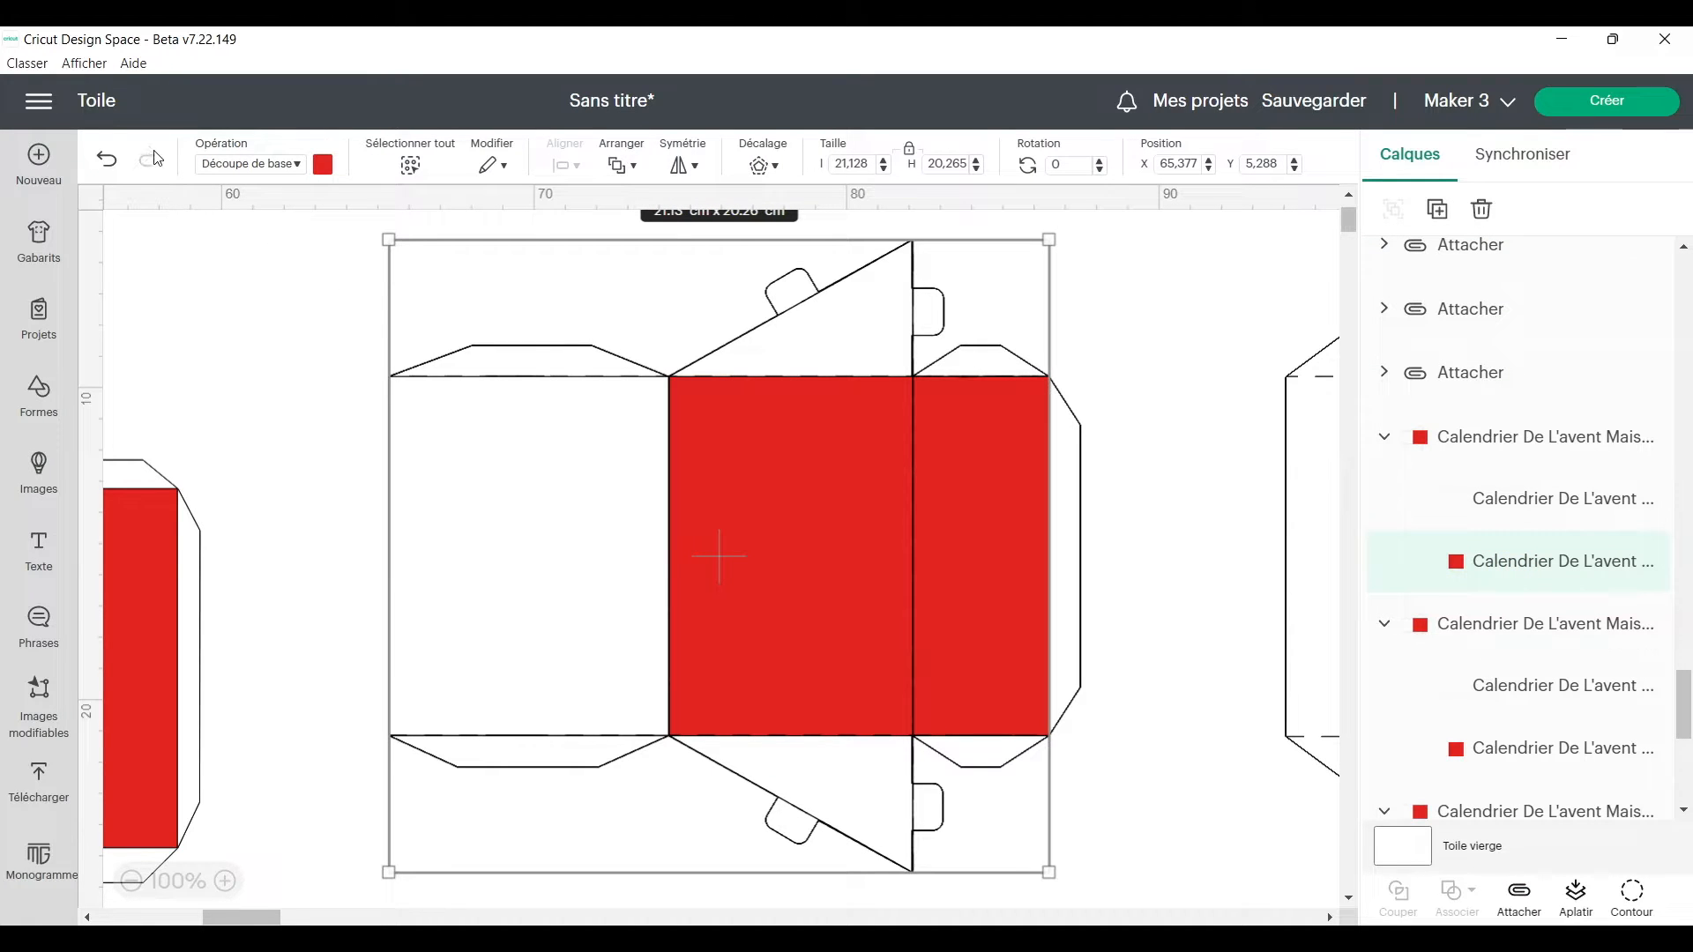
{"action": "left_click", "coordinate": [264, 168]}
{"action": "left_click", "coordinate": [277, 416]}
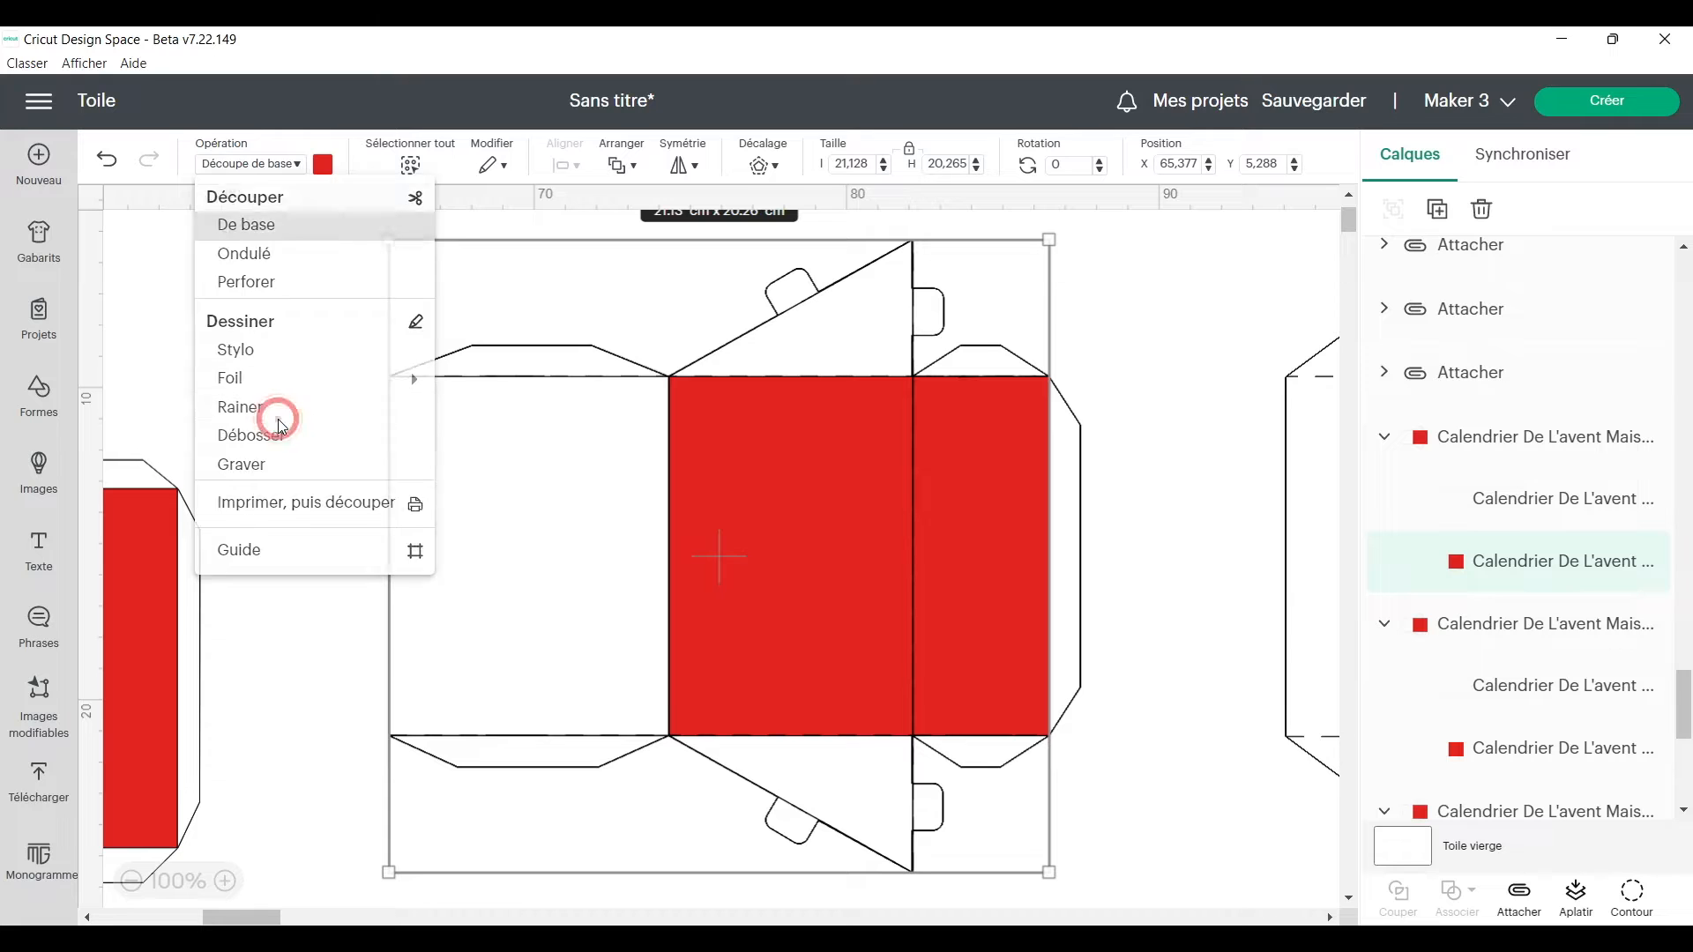
{"action": "left_click", "coordinate": [1535, 441]}
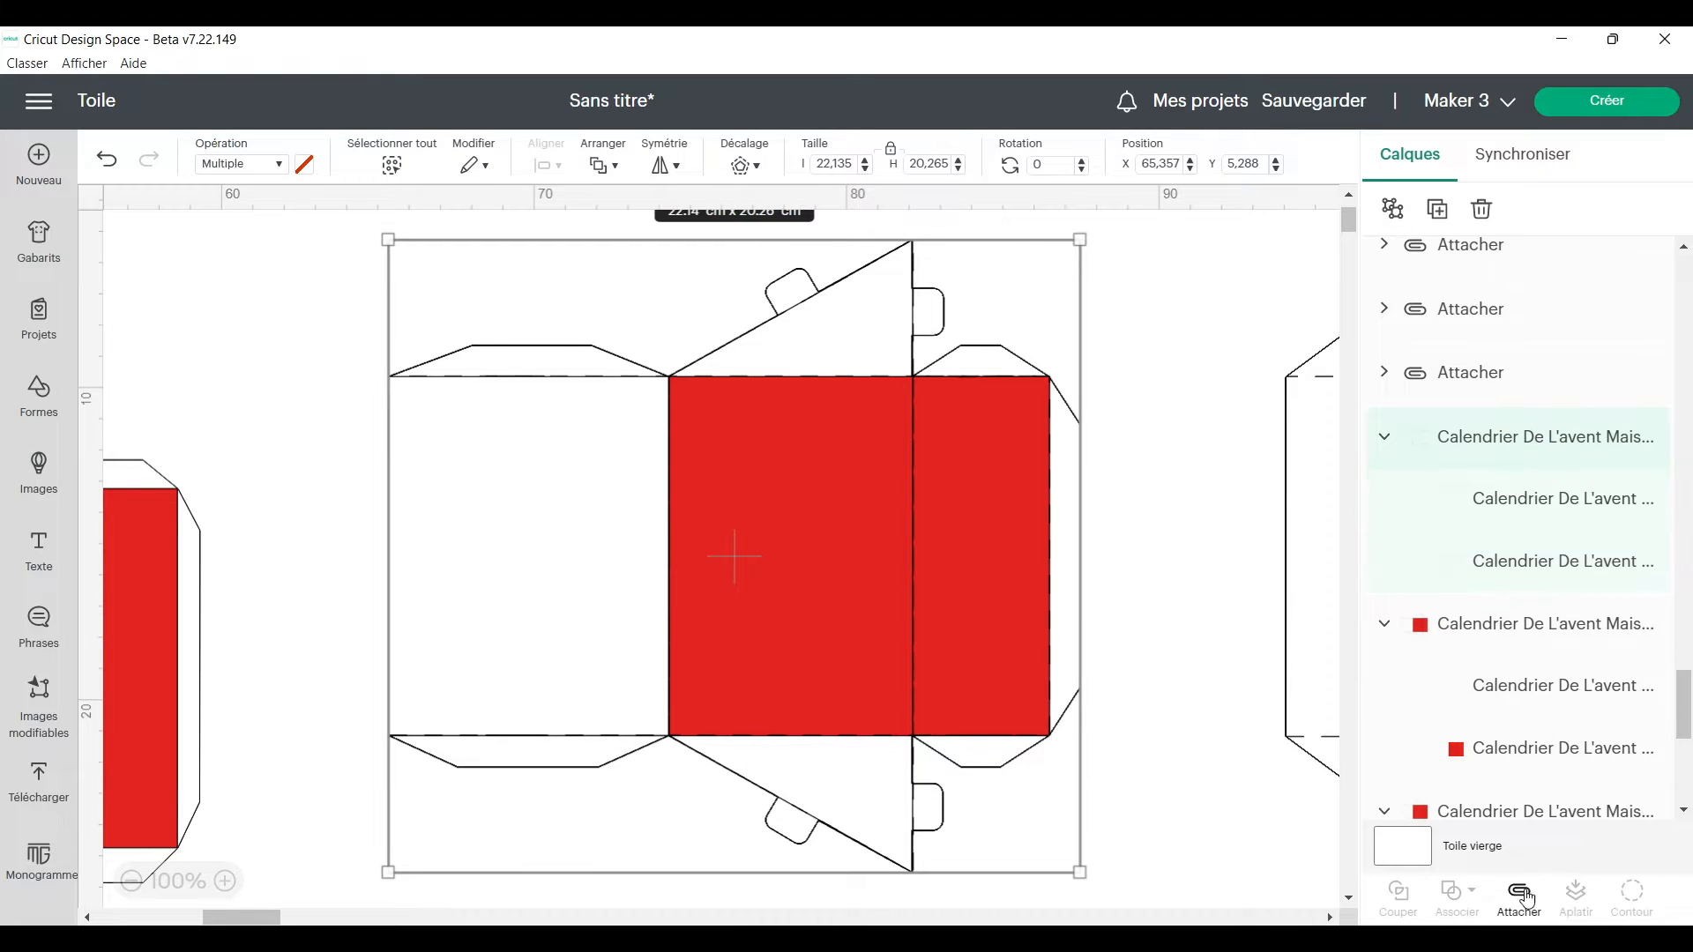
{"action": "left_click", "coordinate": [1518, 892]}
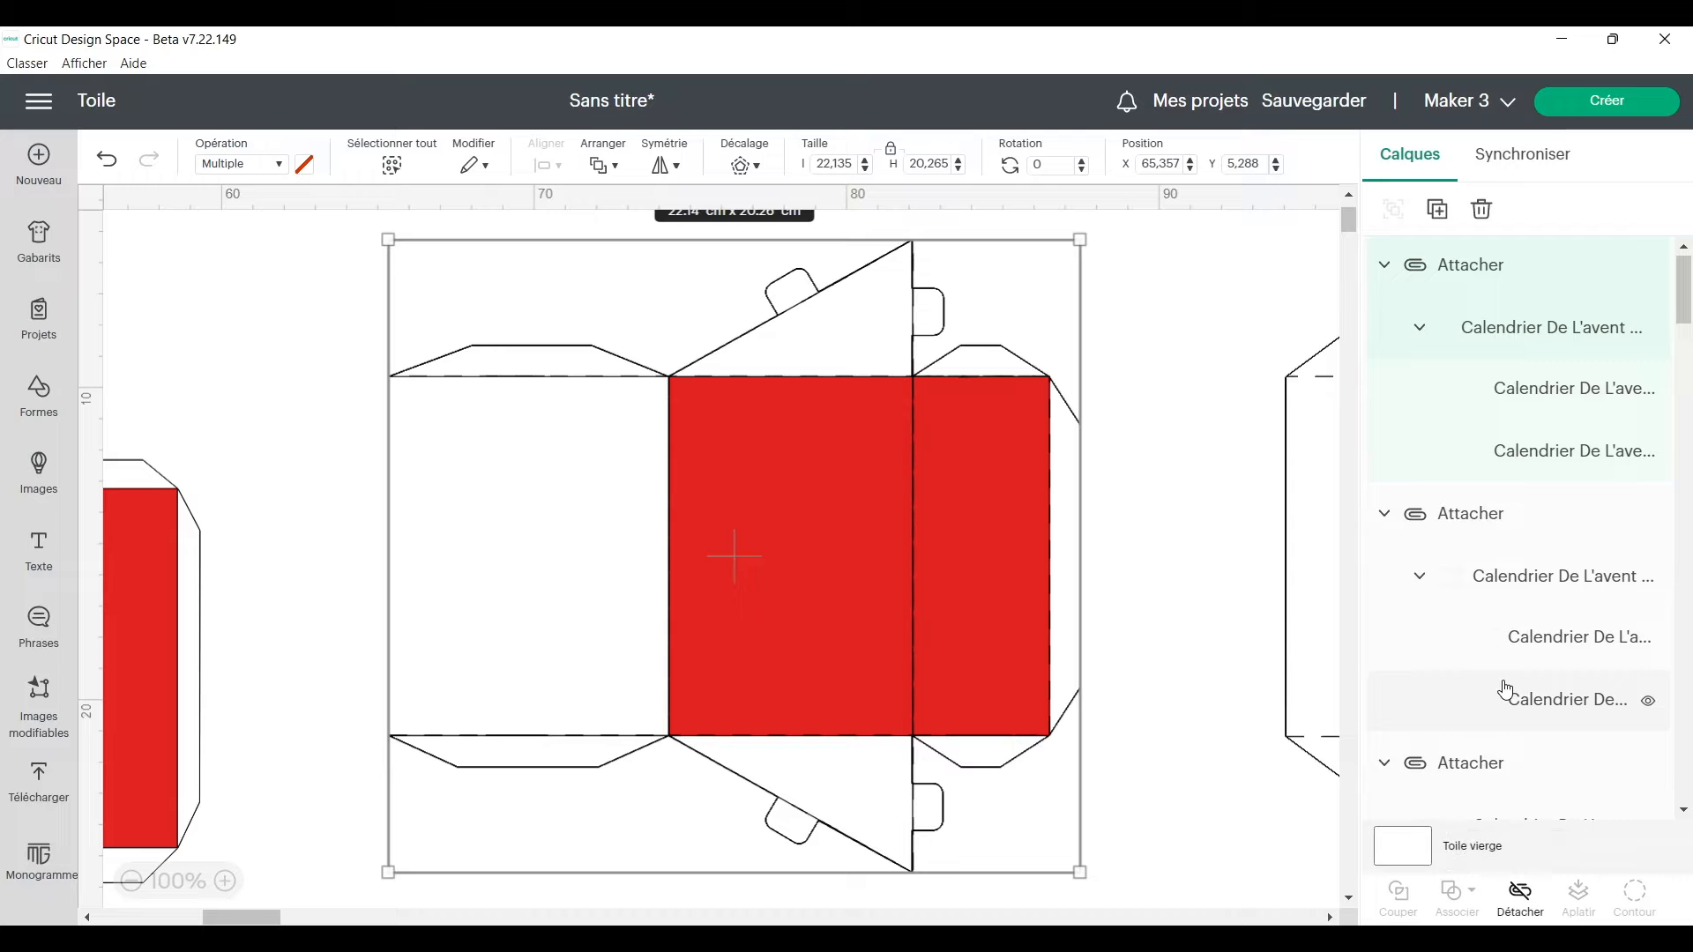
Set the red fold-line layer of the next unattached template down the layer list to Rainer and attach its layers.
{"action": "scroll", "coordinate": [1504, 689], "scroll_direction": "down", "scroll_amount": 10}
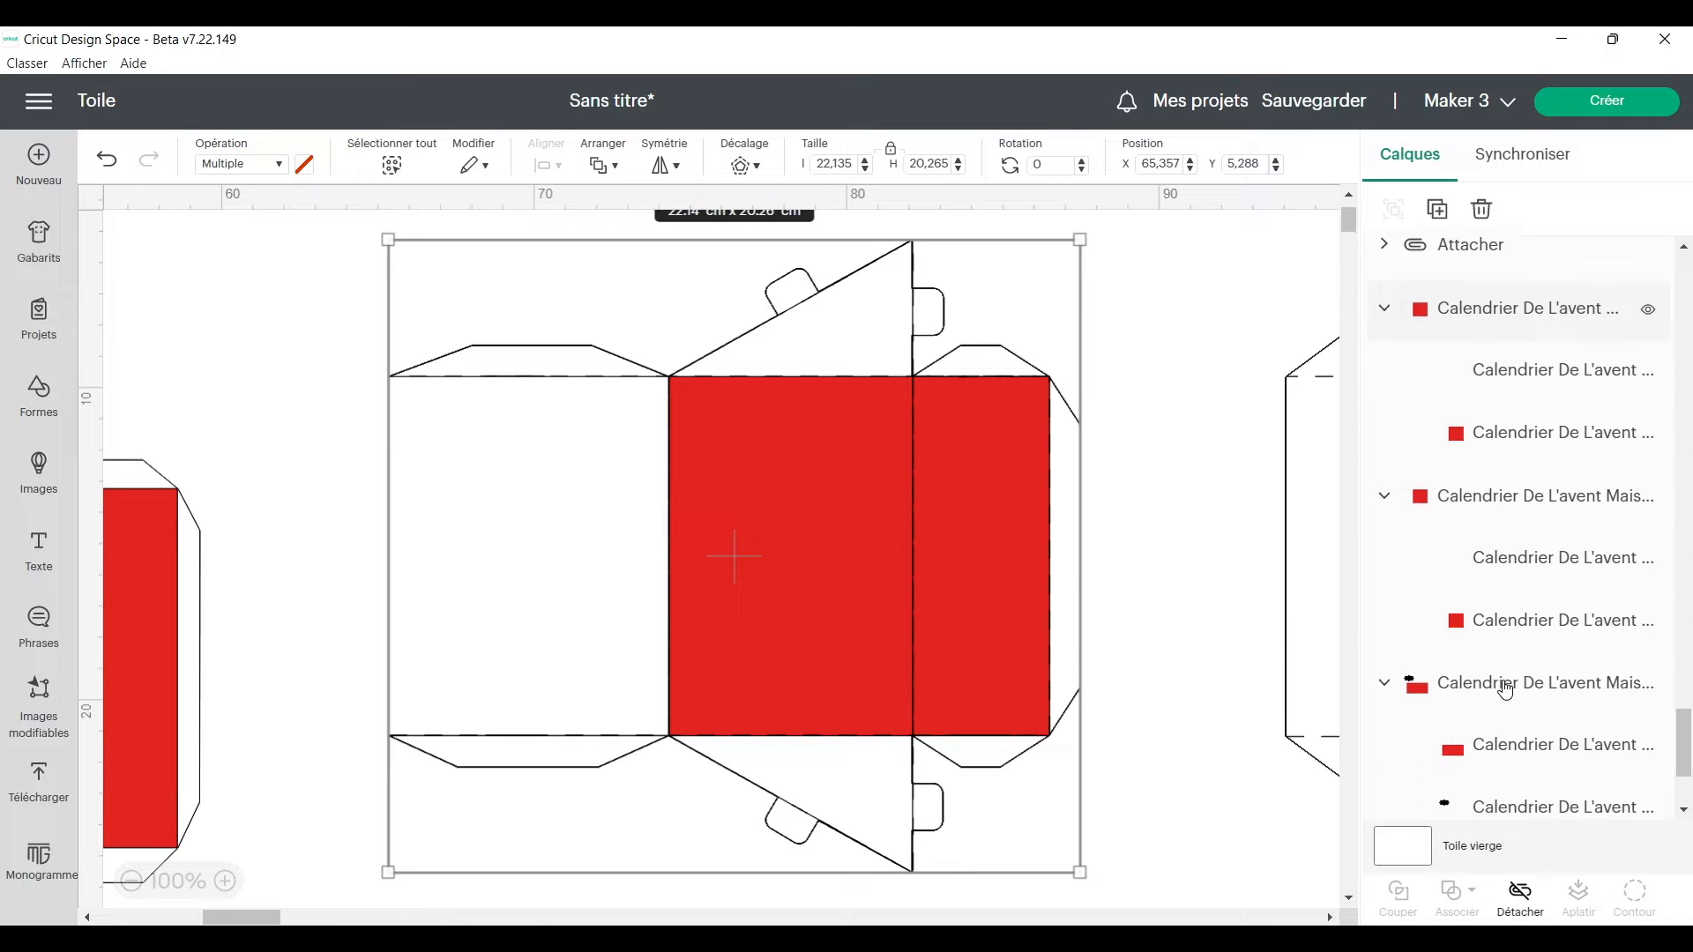
{"action": "scroll", "coordinate": [1505, 690], "scroll_direction": "up", "scroll_amount": 3}
{"action": "left_click", "coordinate": [1513, 455]}
{"action": "left_click", "coordinate": [244, 165]}
{"action": "left_click", "coordinate": [254, 408]}
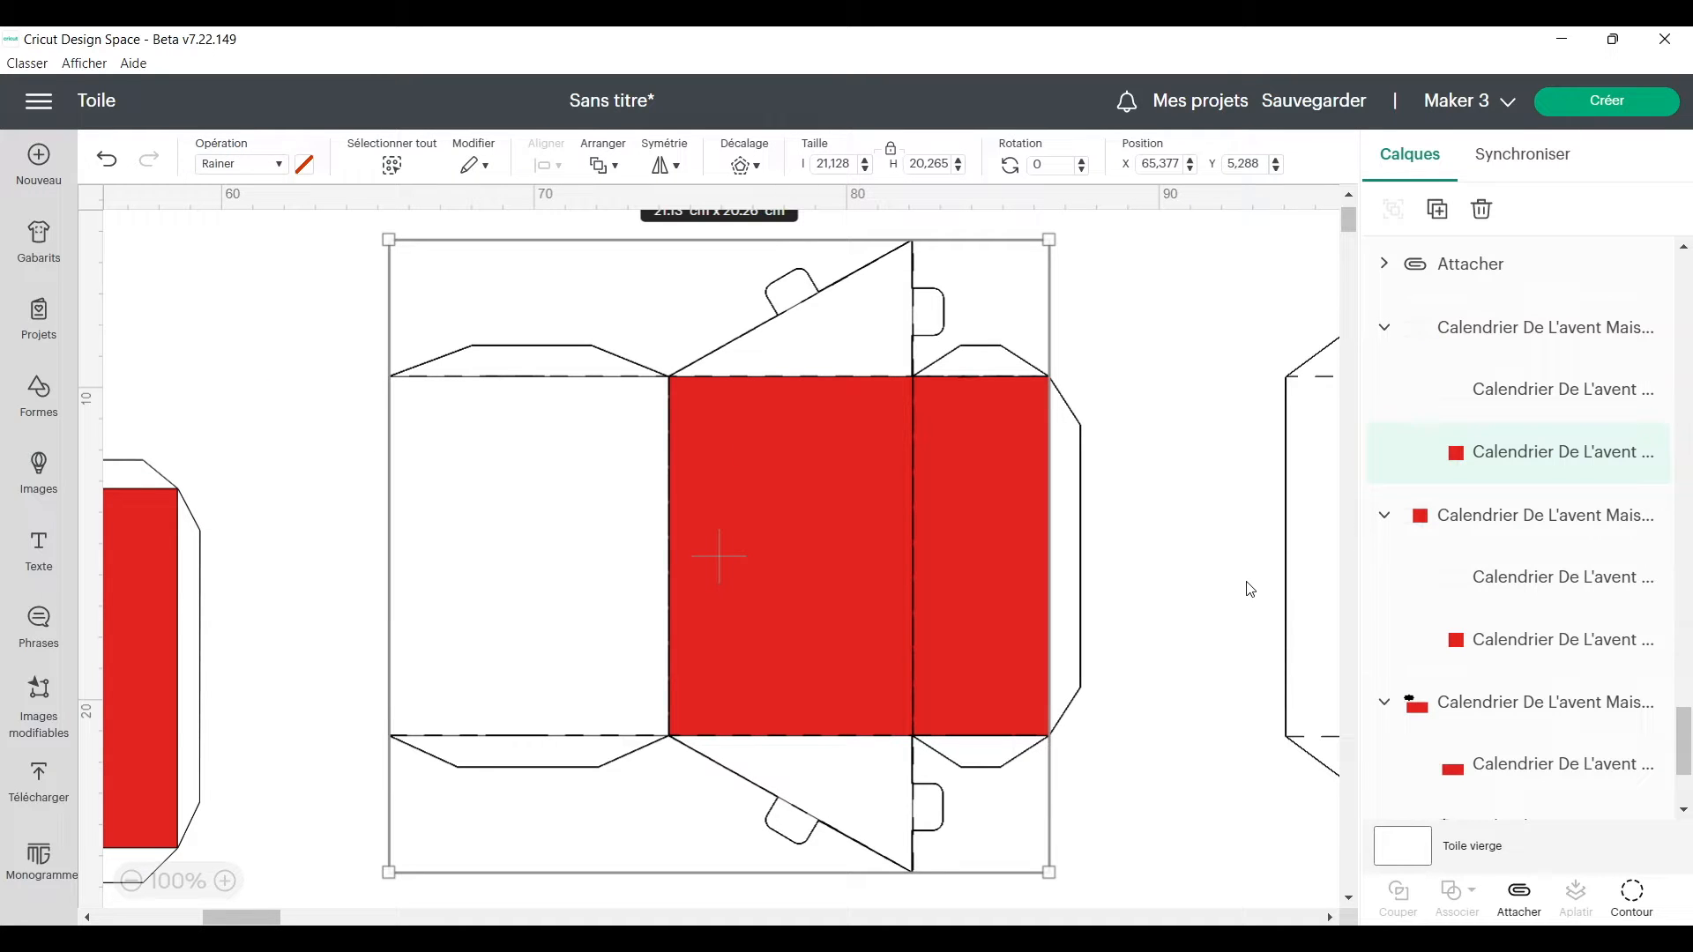
{"action": "left_click", "coordinate": [1544, 334]}
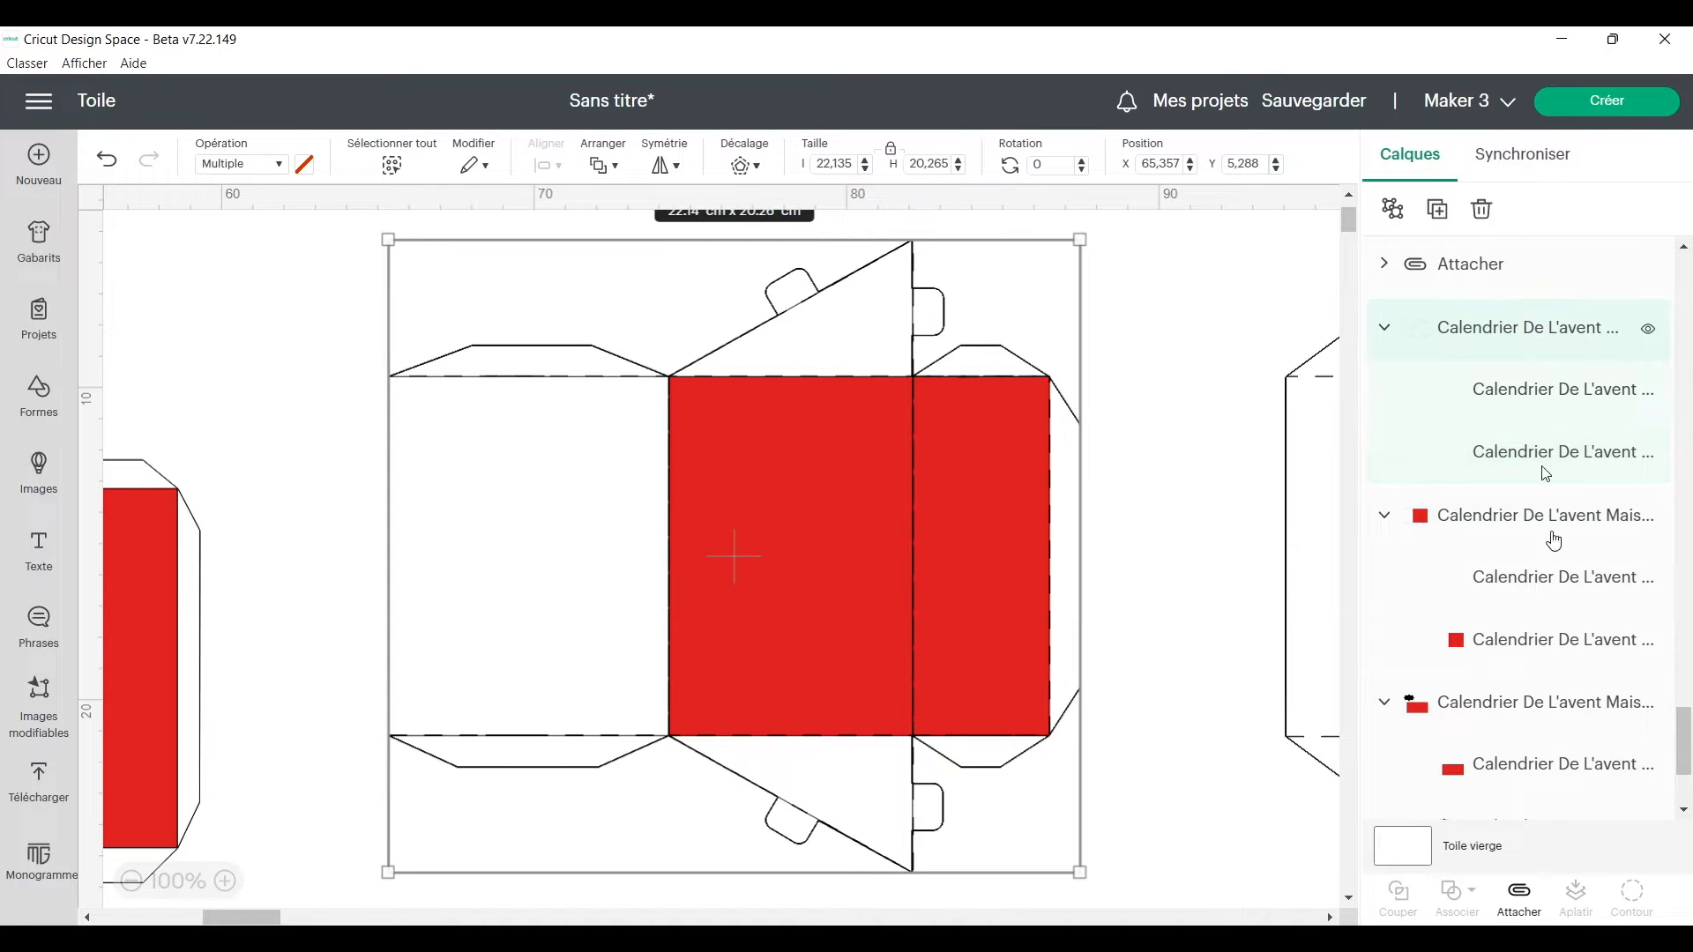
{"action": "left_click", "coordinate": [1519, 898]}
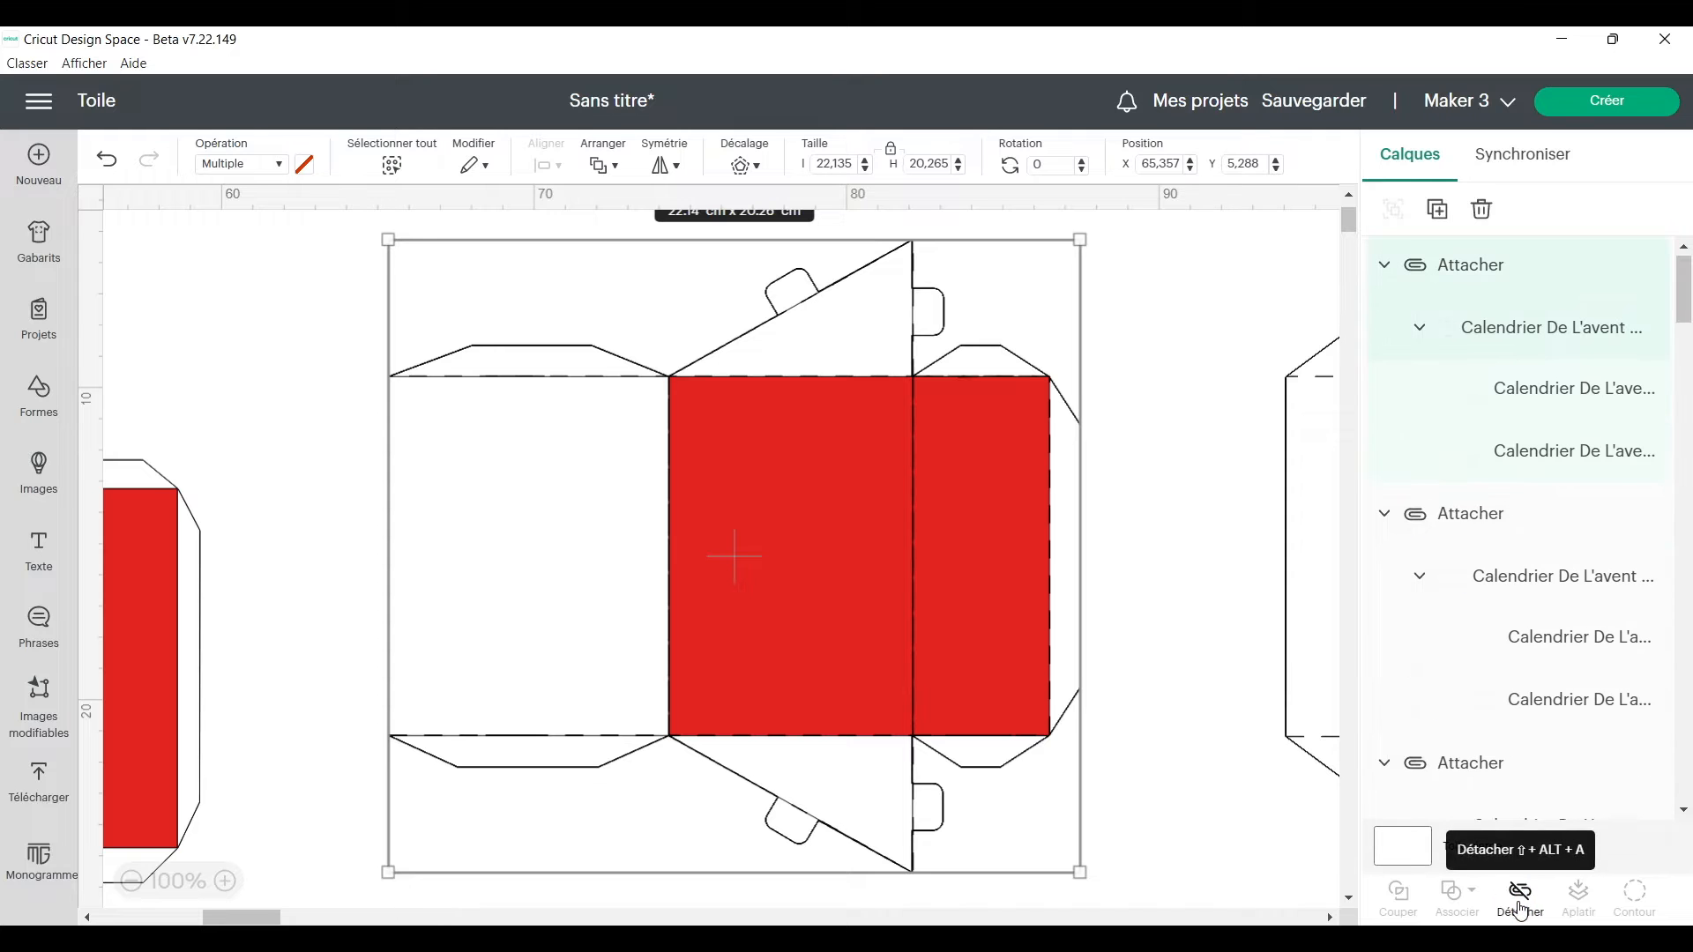
Collapse the first seven attached groups in the layer list.
{"action": "scroll", "coordinate": [1516, 635], "scroll_direction": "down", "scroll_amount": 5}
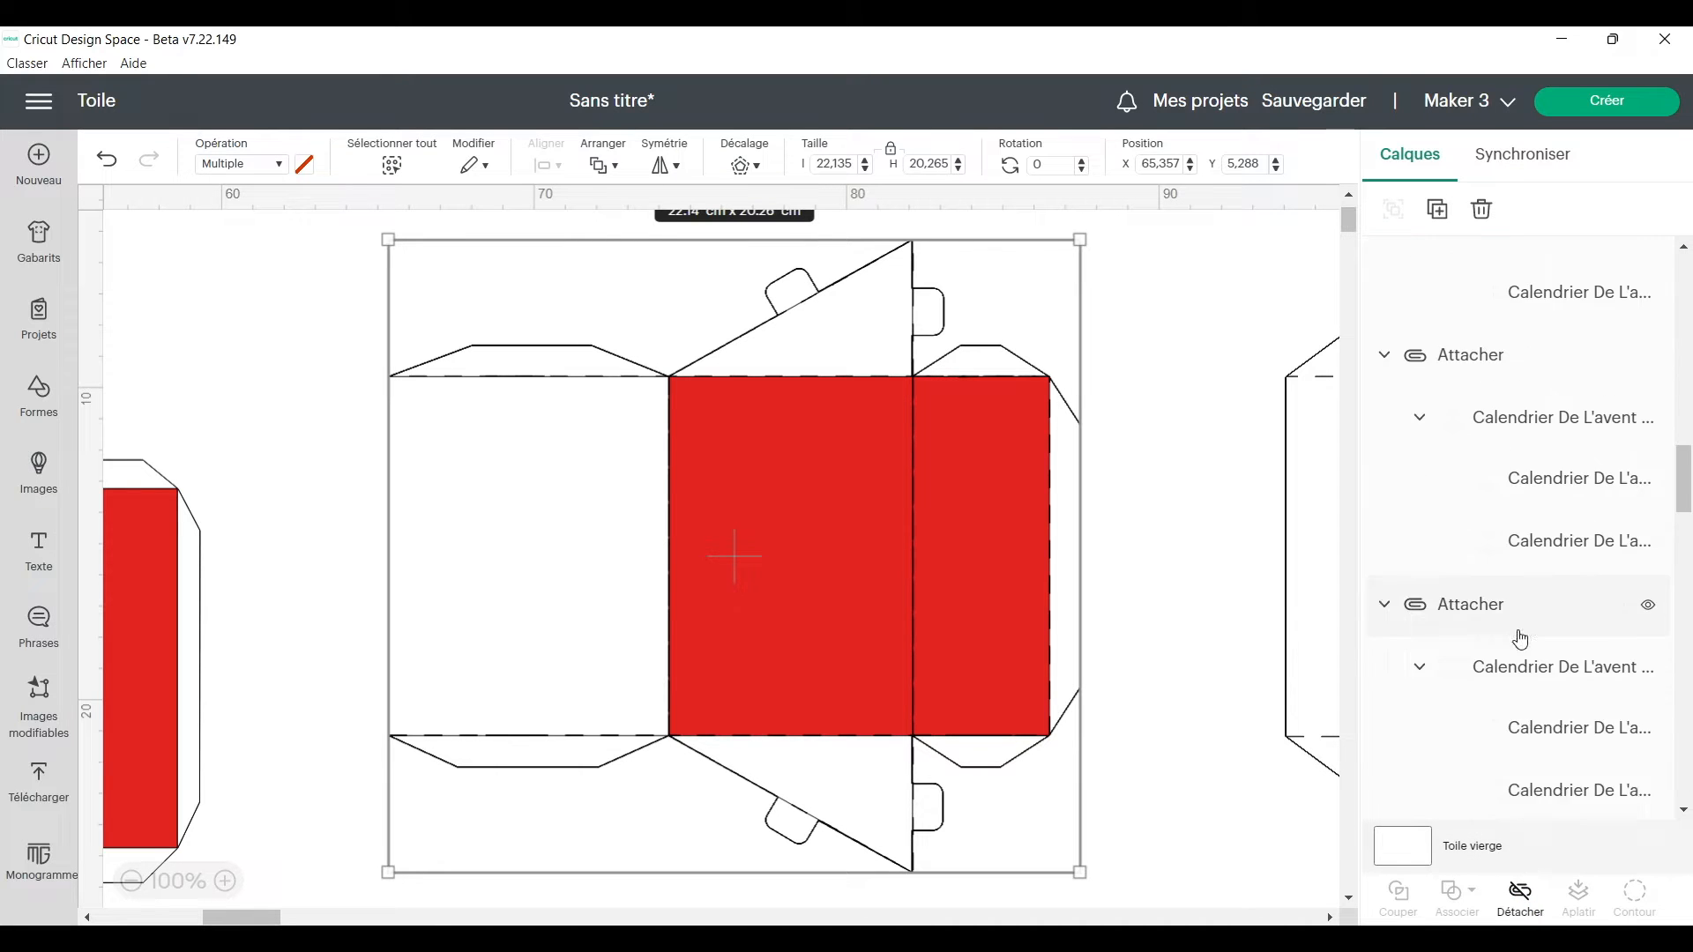
{"action": "scroll", "coordinate": [1520, 639], "scroll_direction": "up", "scroll_amount": 5}
{"action": "left_click", "coordinate": [1463, 267]}
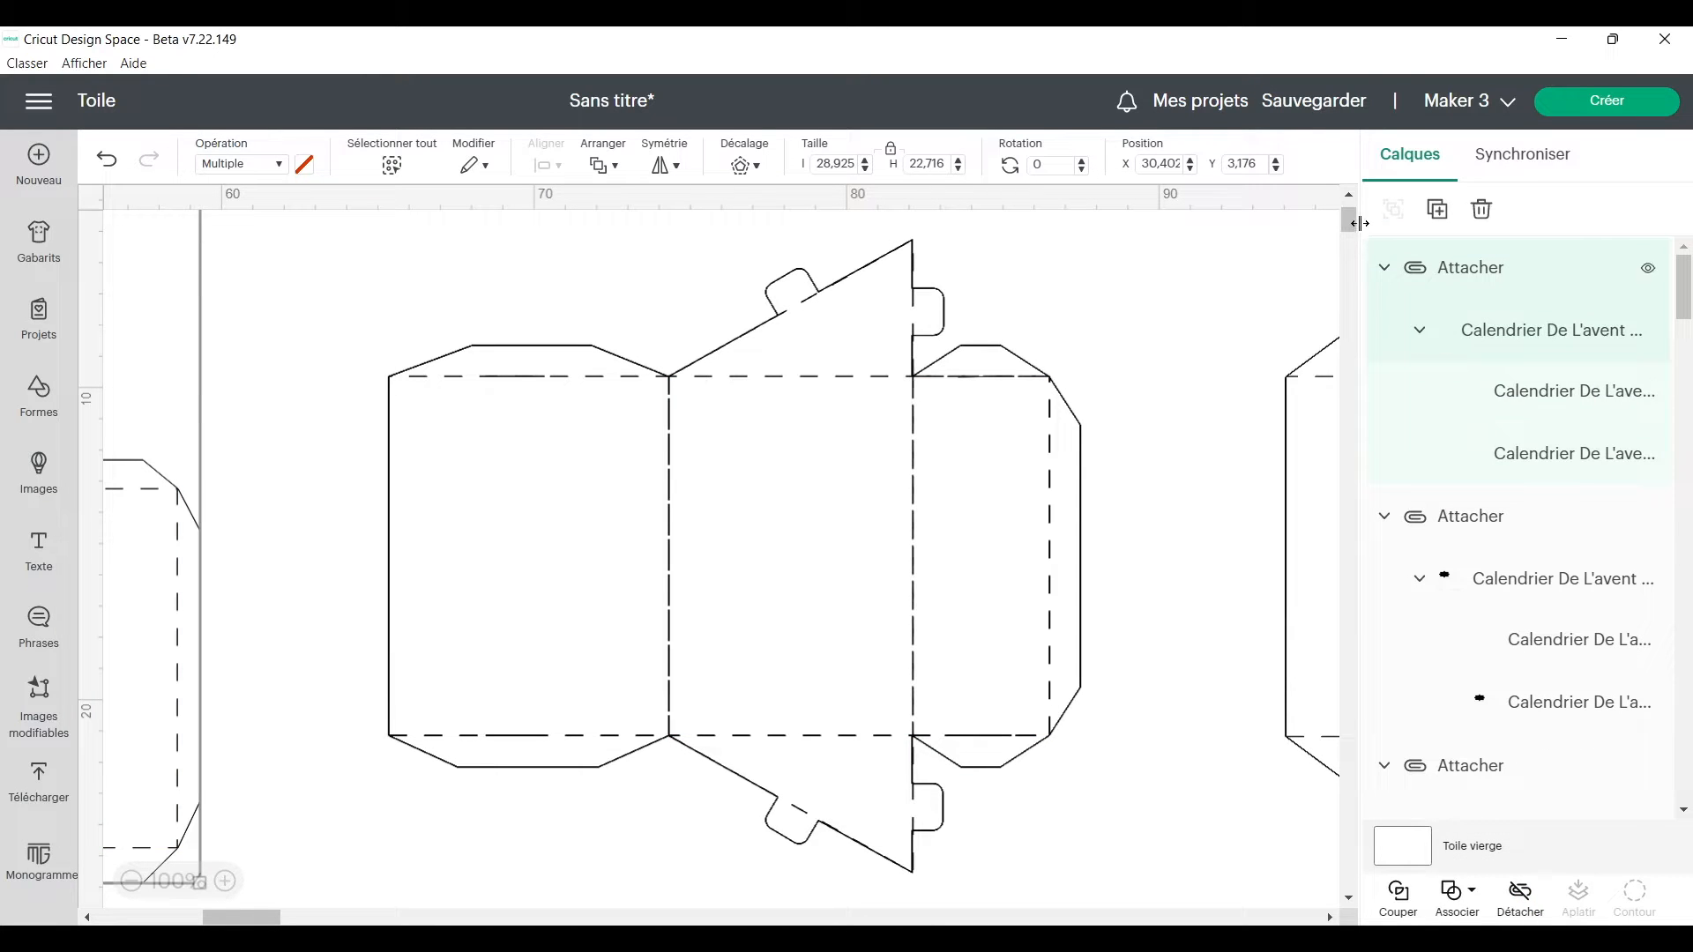
{"action": "left_click", "coordinate": [1383, 268]}
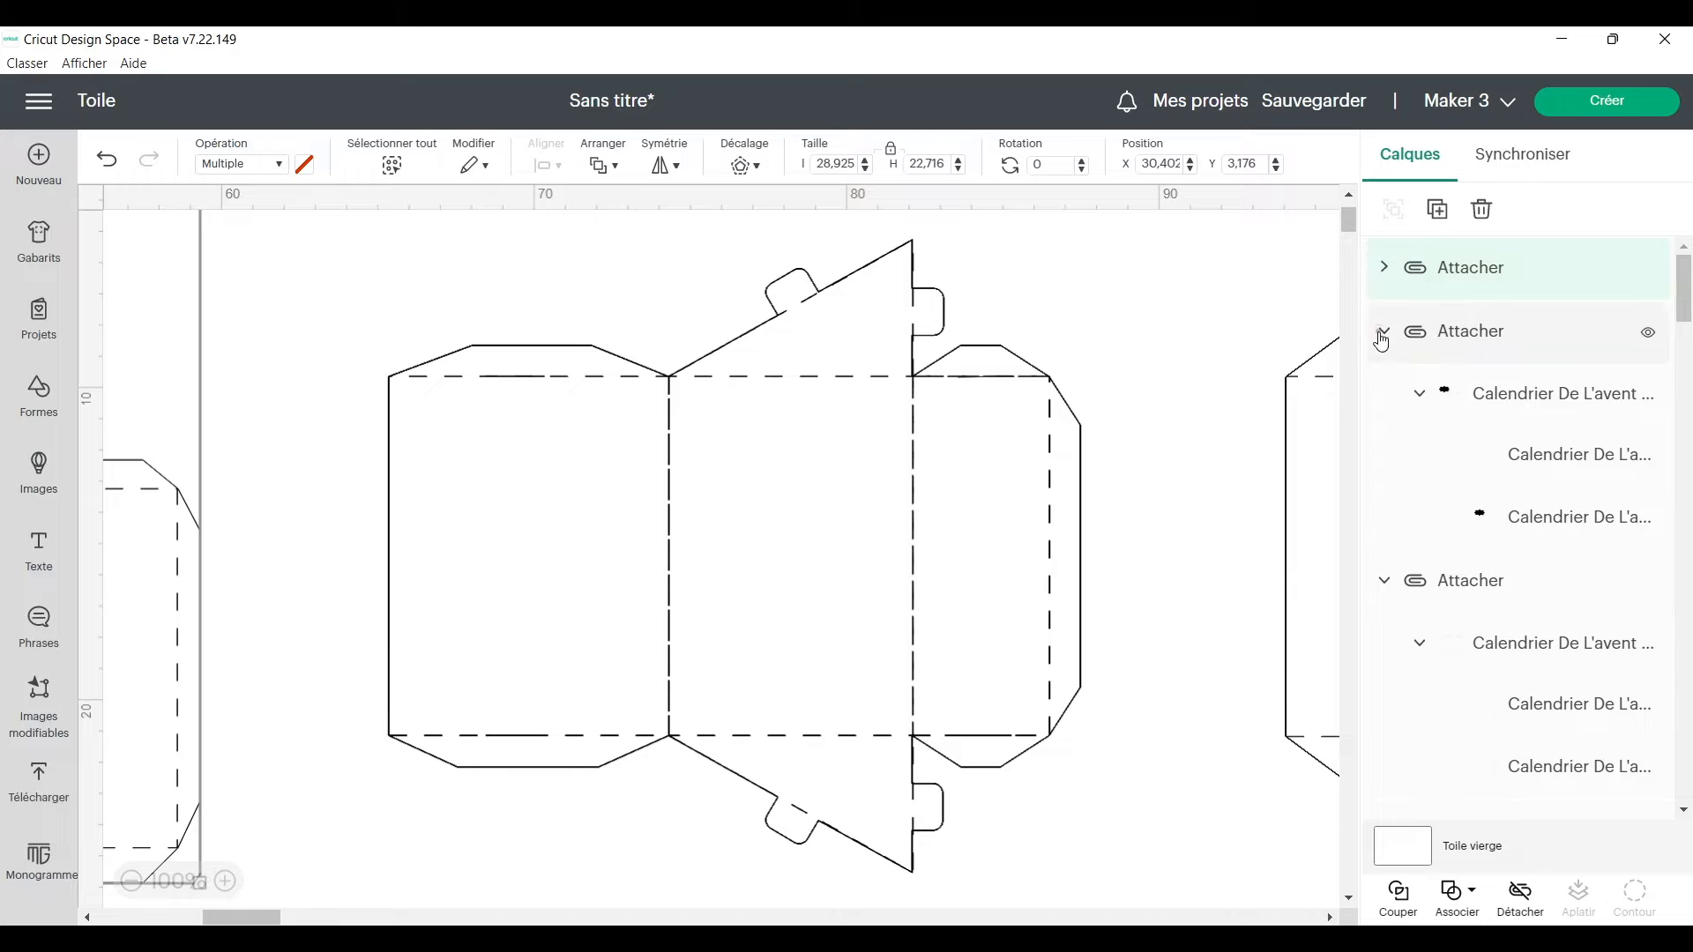
{"action": "left_click", "coordinate": [1382, 335]}
{"action": "left_click", "coordinate": [1384, 411]}
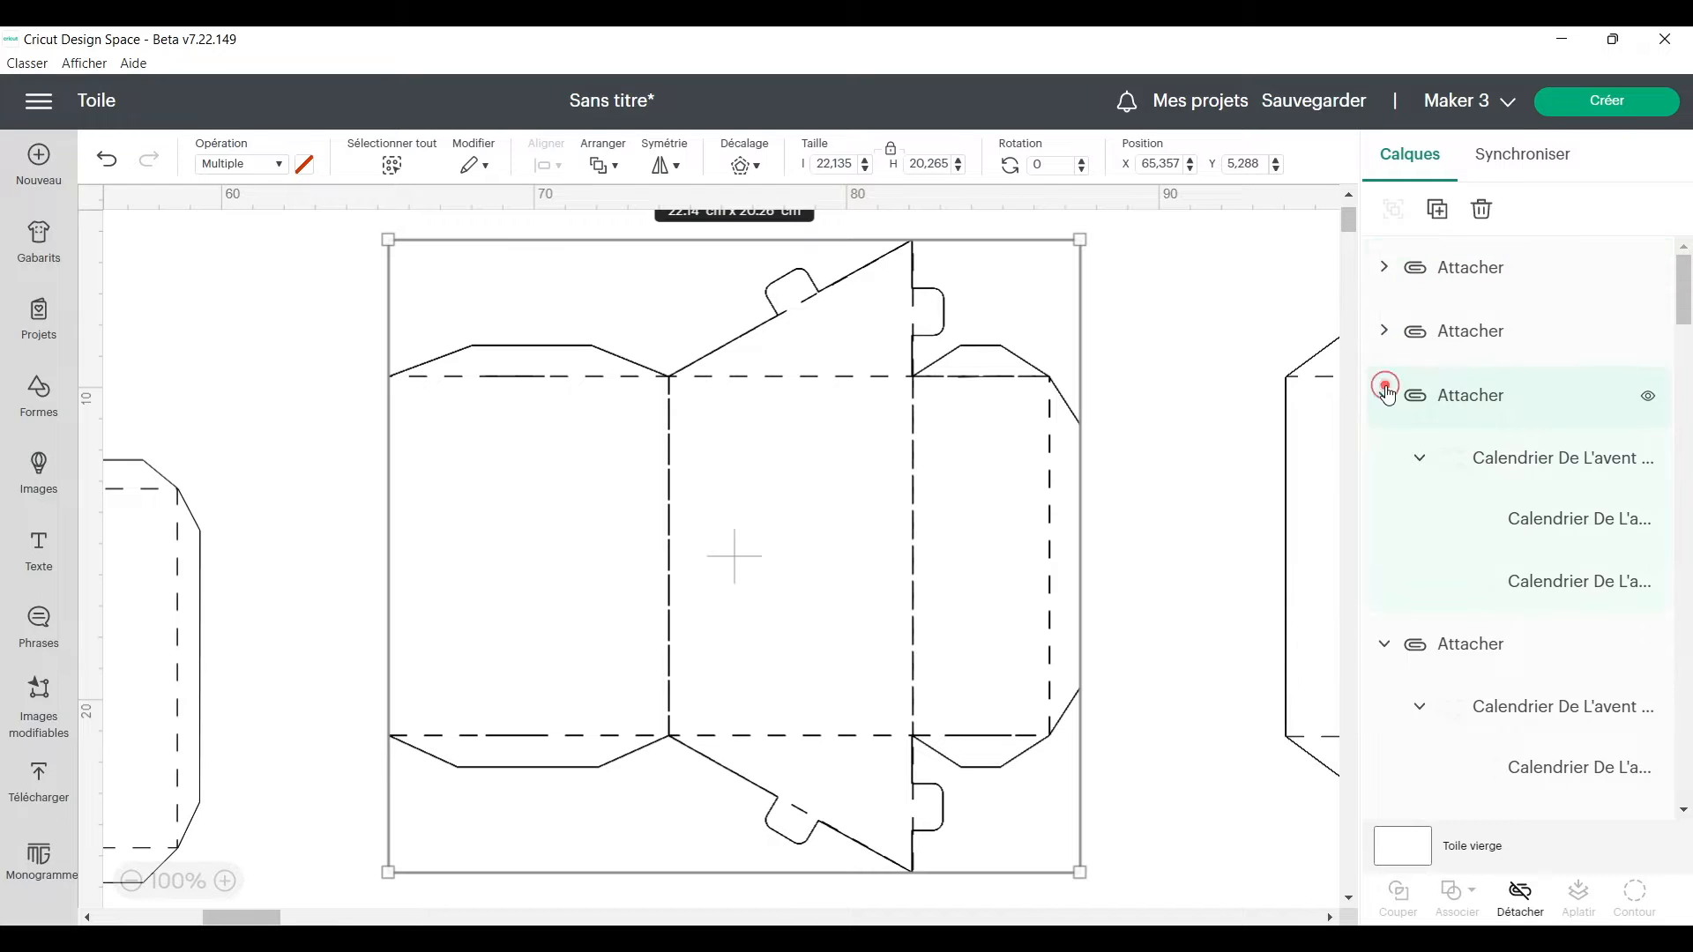
{"action": "left_click", "coordinate": [1385, 391]}
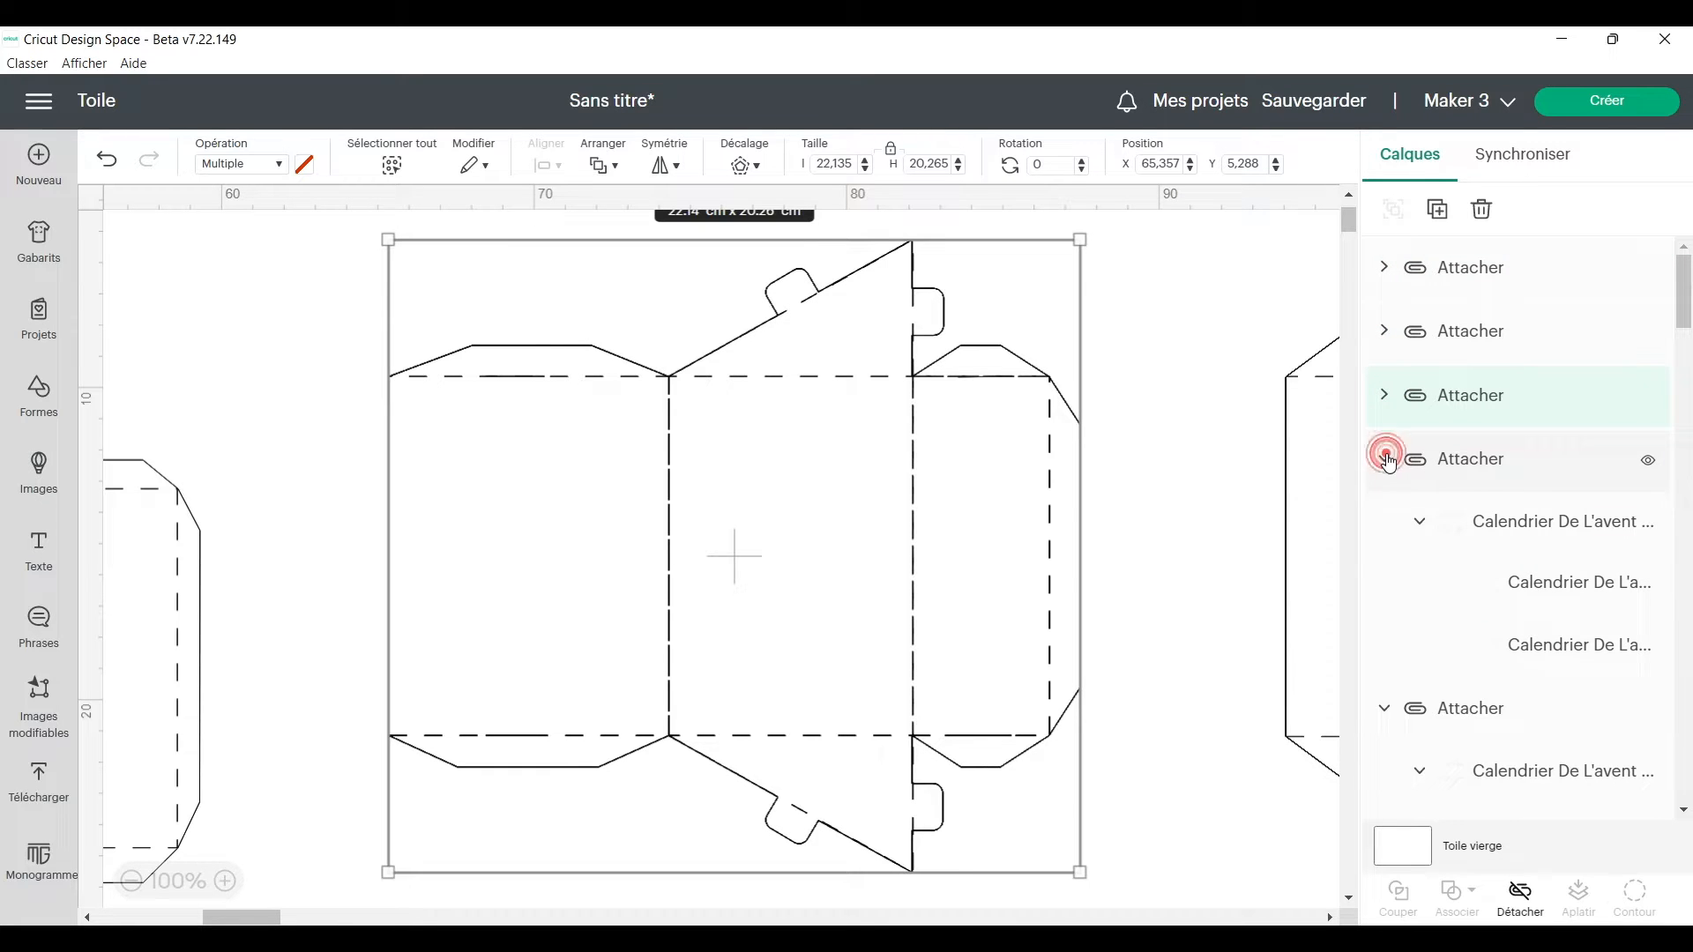
{"action": "left_click", "coordinate": [1386, 460]}
{"action": "left_click", "coordinate": [1385, 524]}
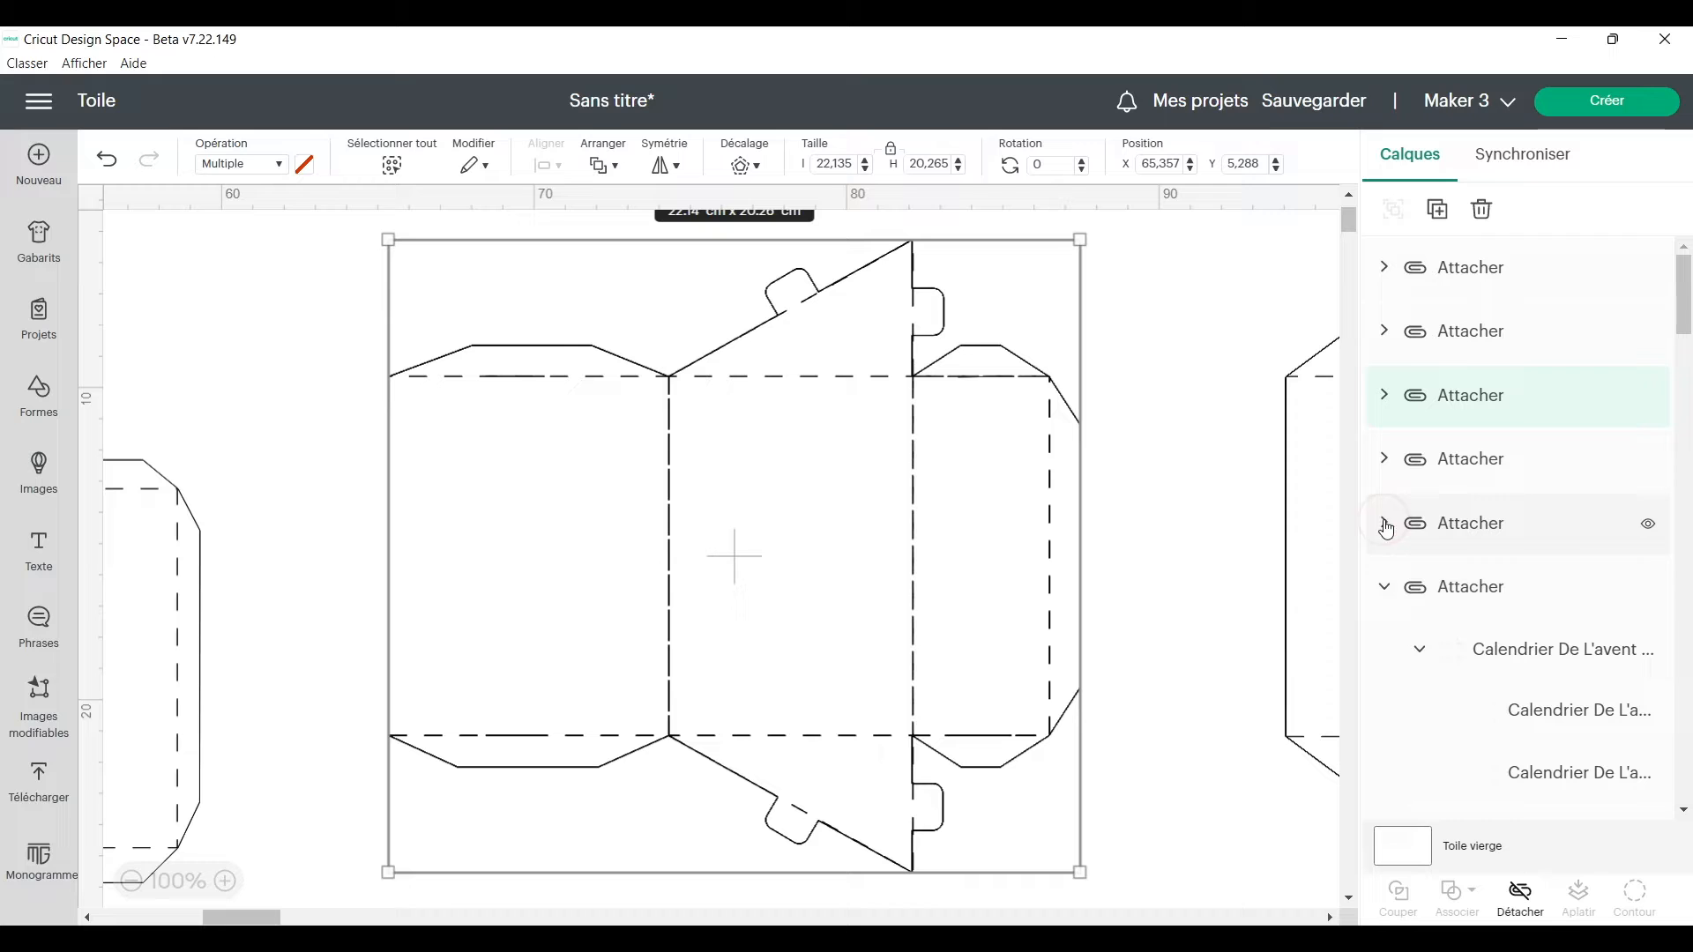
{"action": "left_click", "coordinate": [1384, 587]}
{"action": "left_click", "coordinate": [1385, 652]}
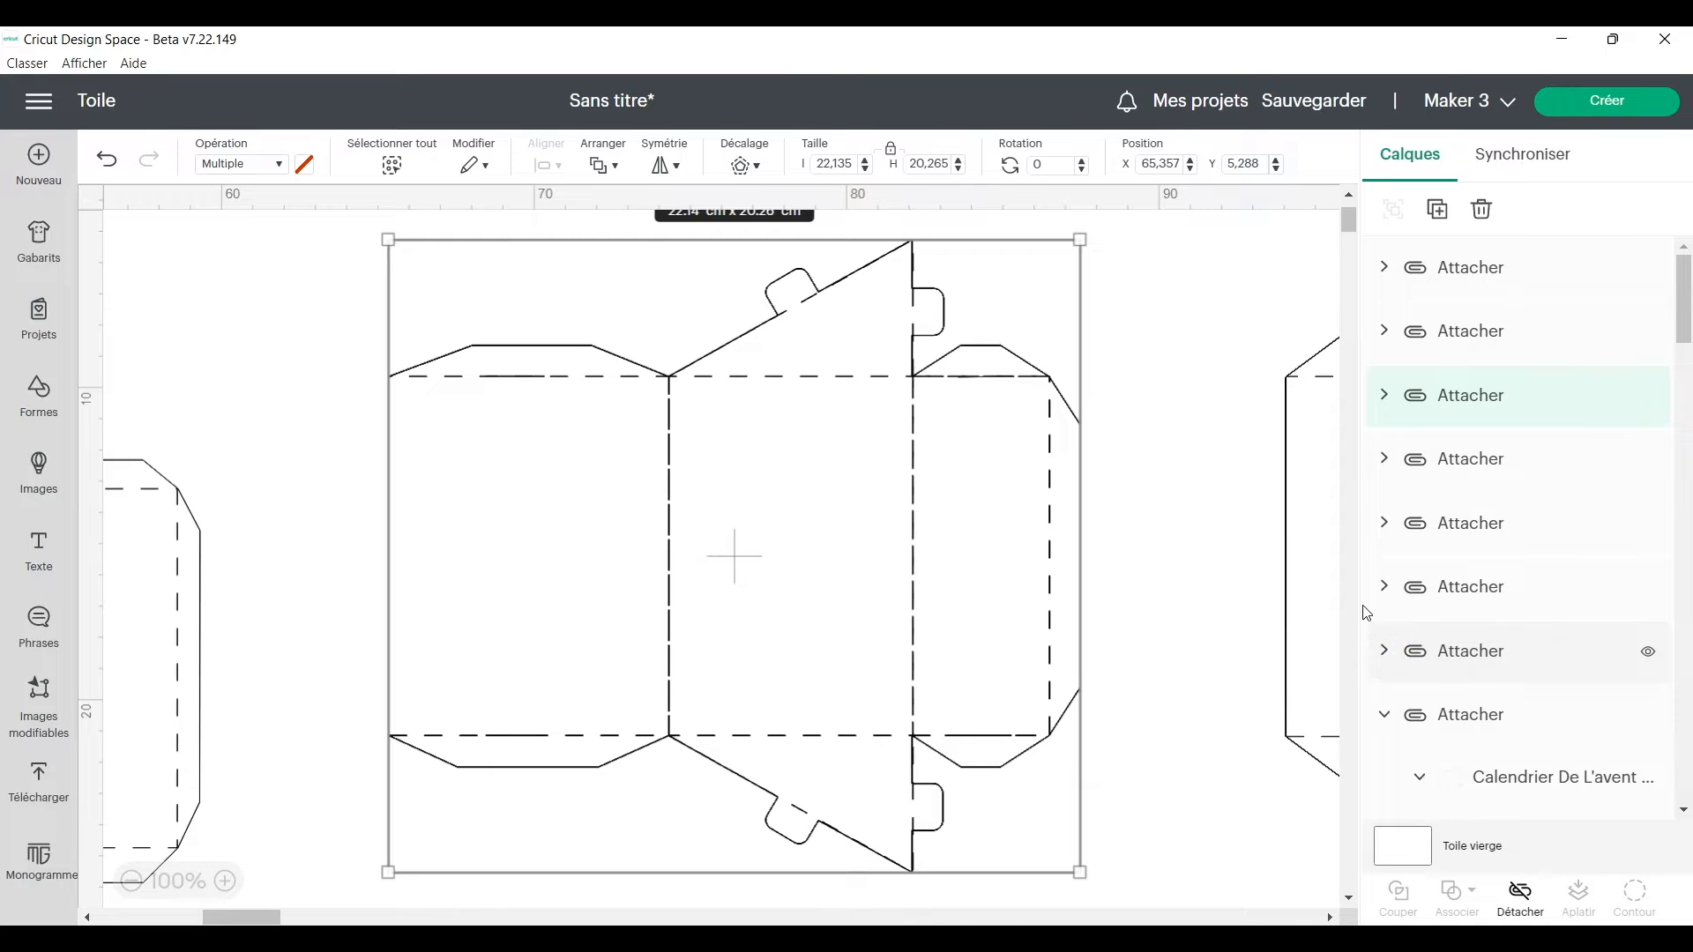
Proceed to mat preparation and review the operations assigned to the mats, including mat 15 and the first mat.
{"action": "left_click", "coordinate": [1641, 110]}
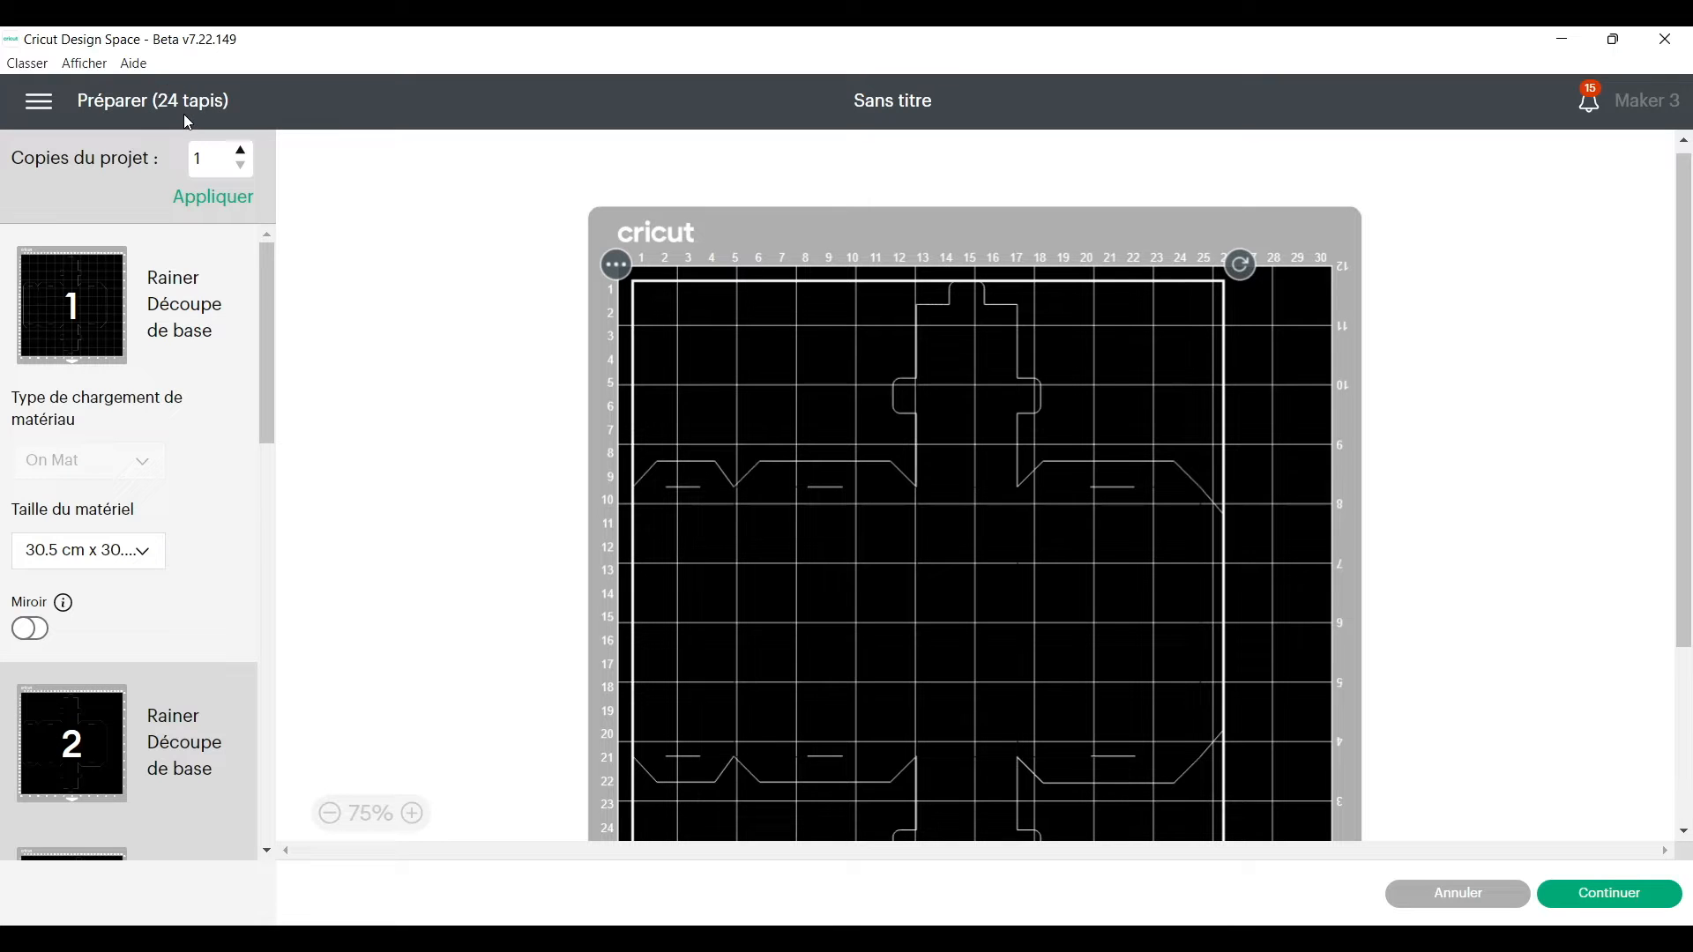
{"action": "double_click", "coordinate": [179, 279]}
{"action": "scroll", "coordinate": [196, 543], "scroll_direction": "down", "scroll_amount": 1}
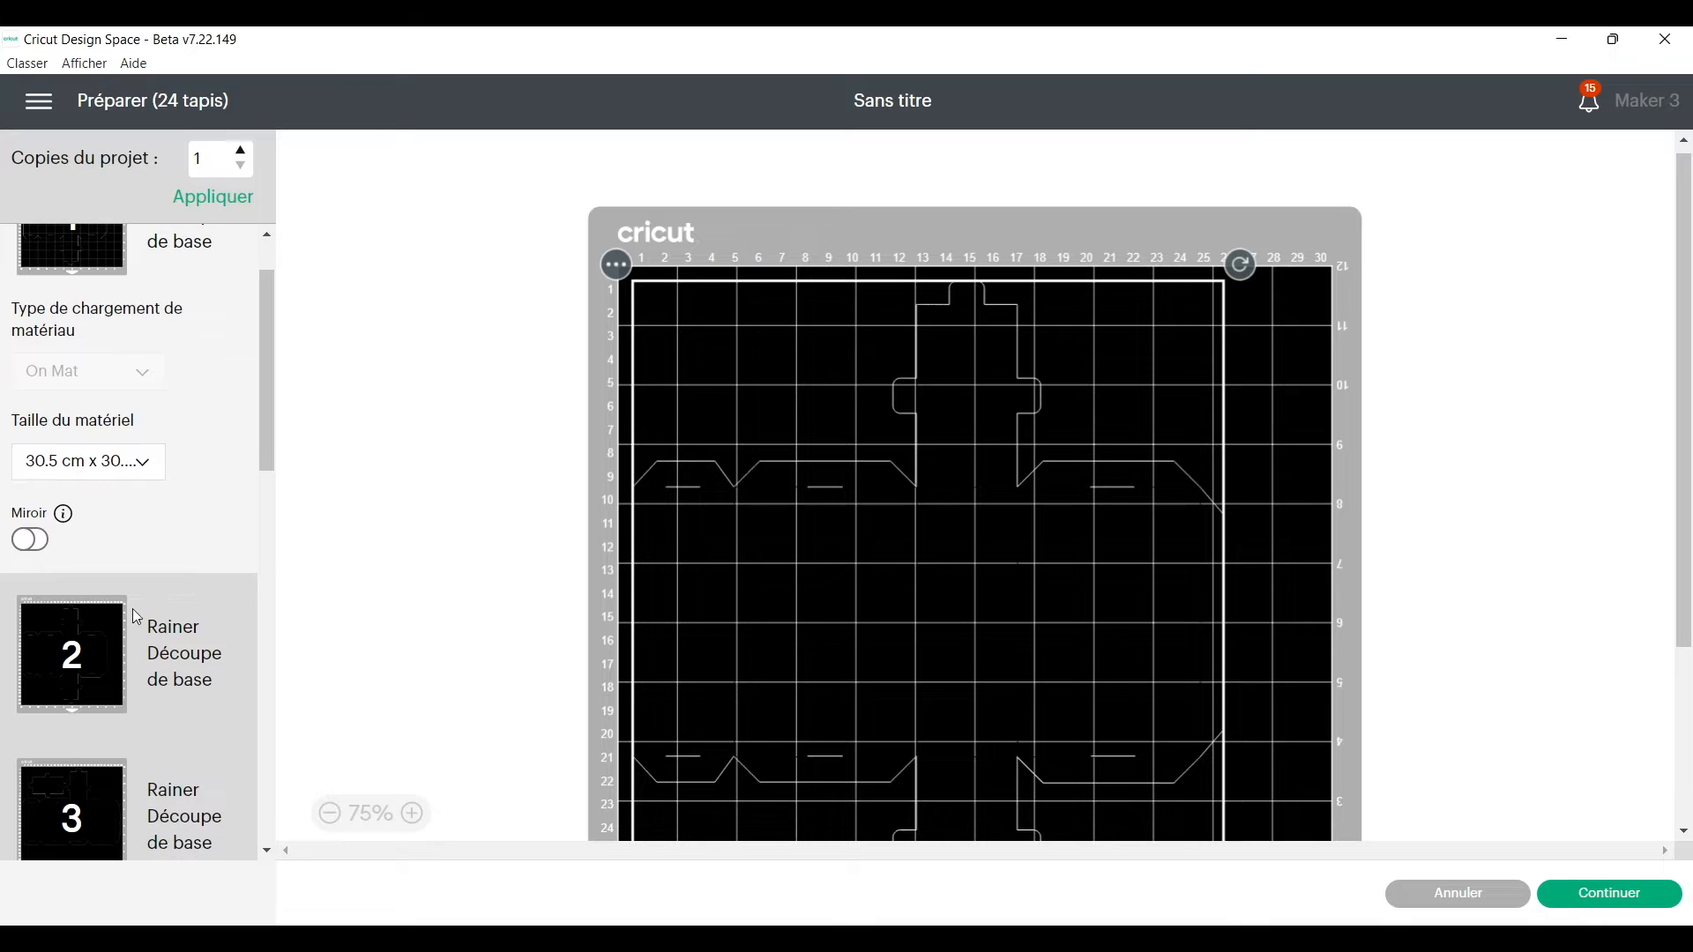
{"action": "scroll", "coordinate": [141, 611], "scroll_direction": "down", "scroll_amount": 2}
{"action": "scroll", "coordinate": [141, 611], "scroll_direction": "down", "scroll_amount": 5}
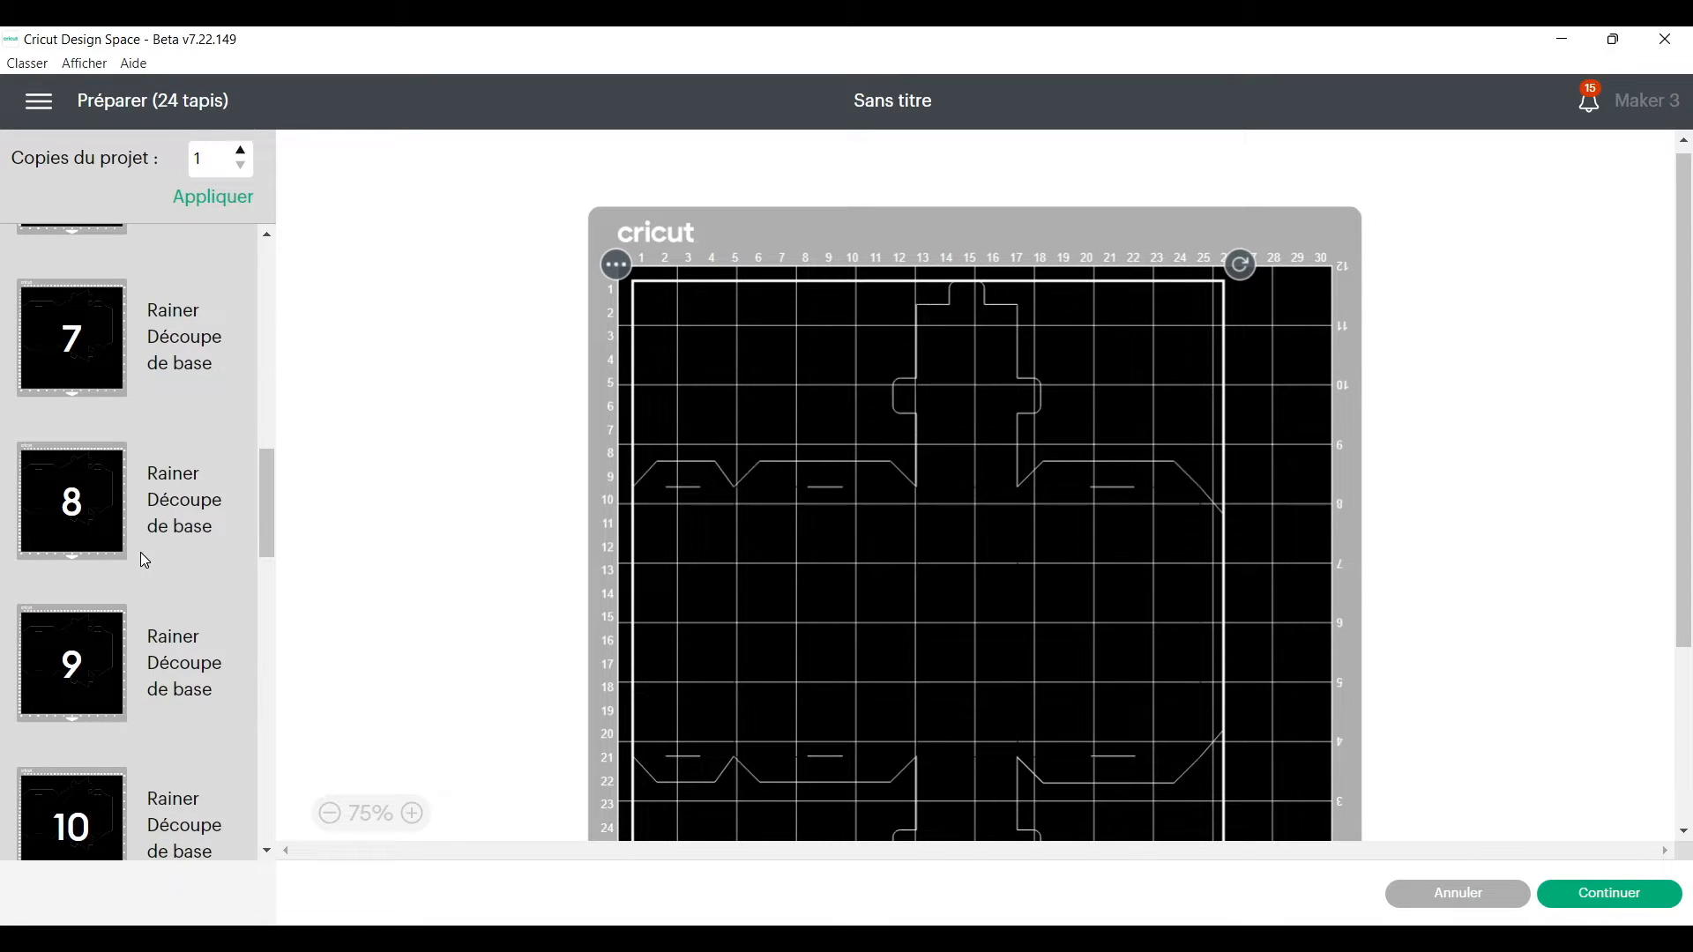
{"action": "scroll", "coordinate": [141, 552], "scroll_direction": "down", "scroll_amount": 5}
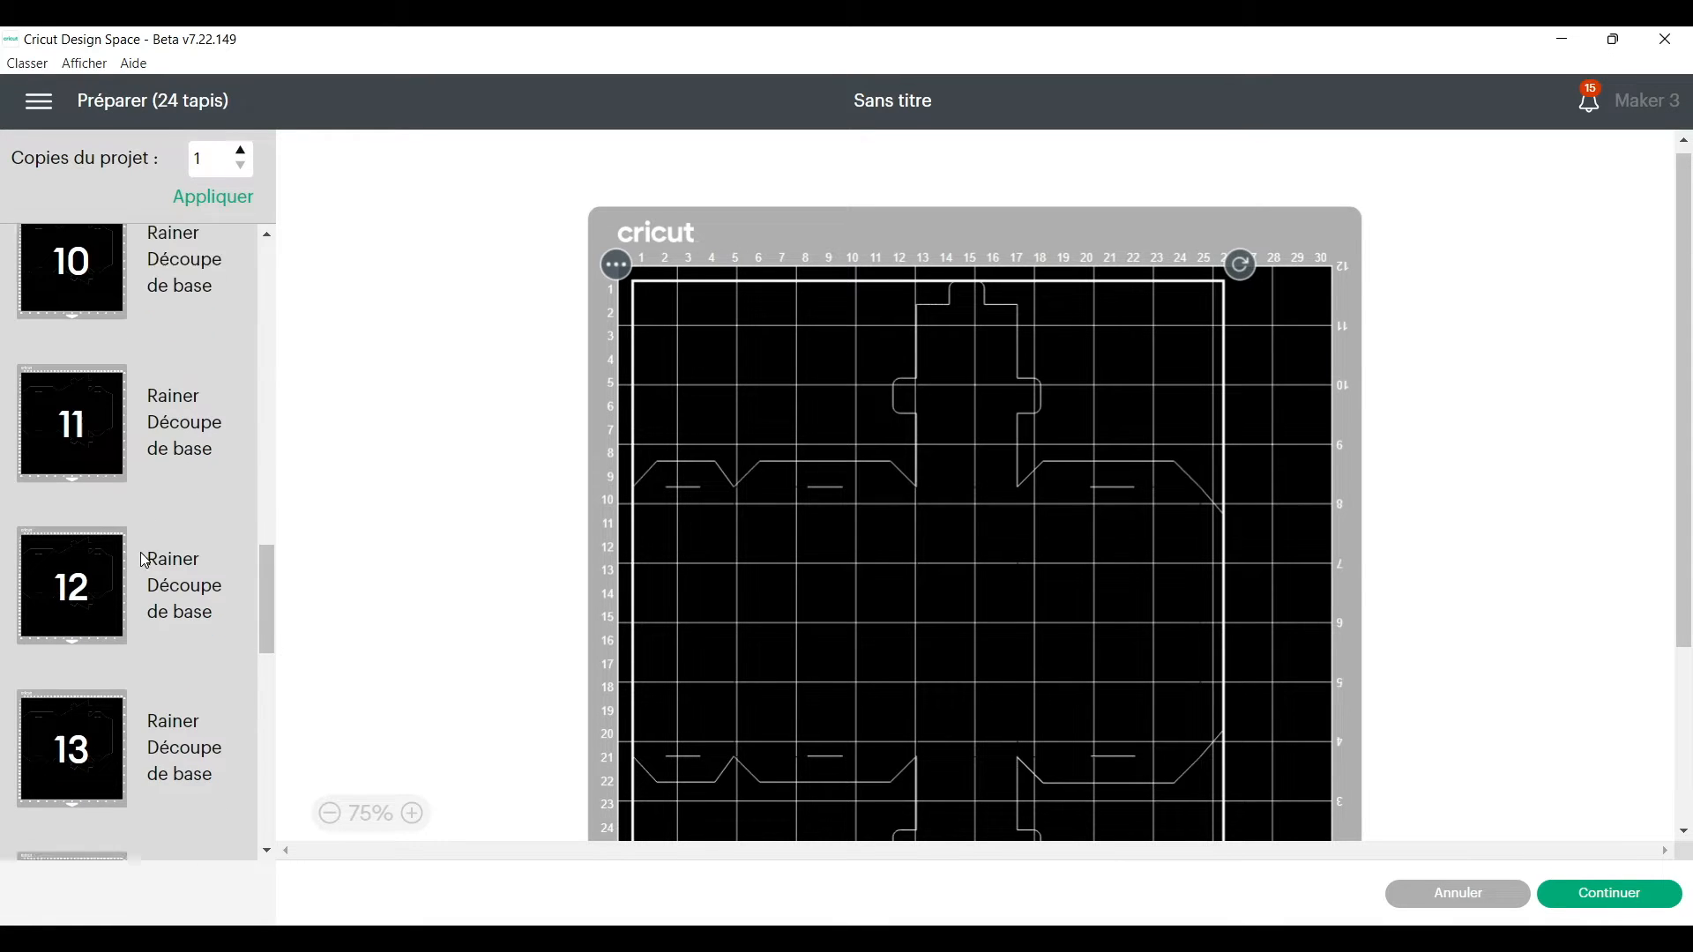
{"action": "scroll", "coordinate": [143, 558], "scroll_direction": "down", "scroll_amount": 2}
{"action": "left_click_drag", "start_coordinate": [150, 490], "coordinate": [221, 612]}
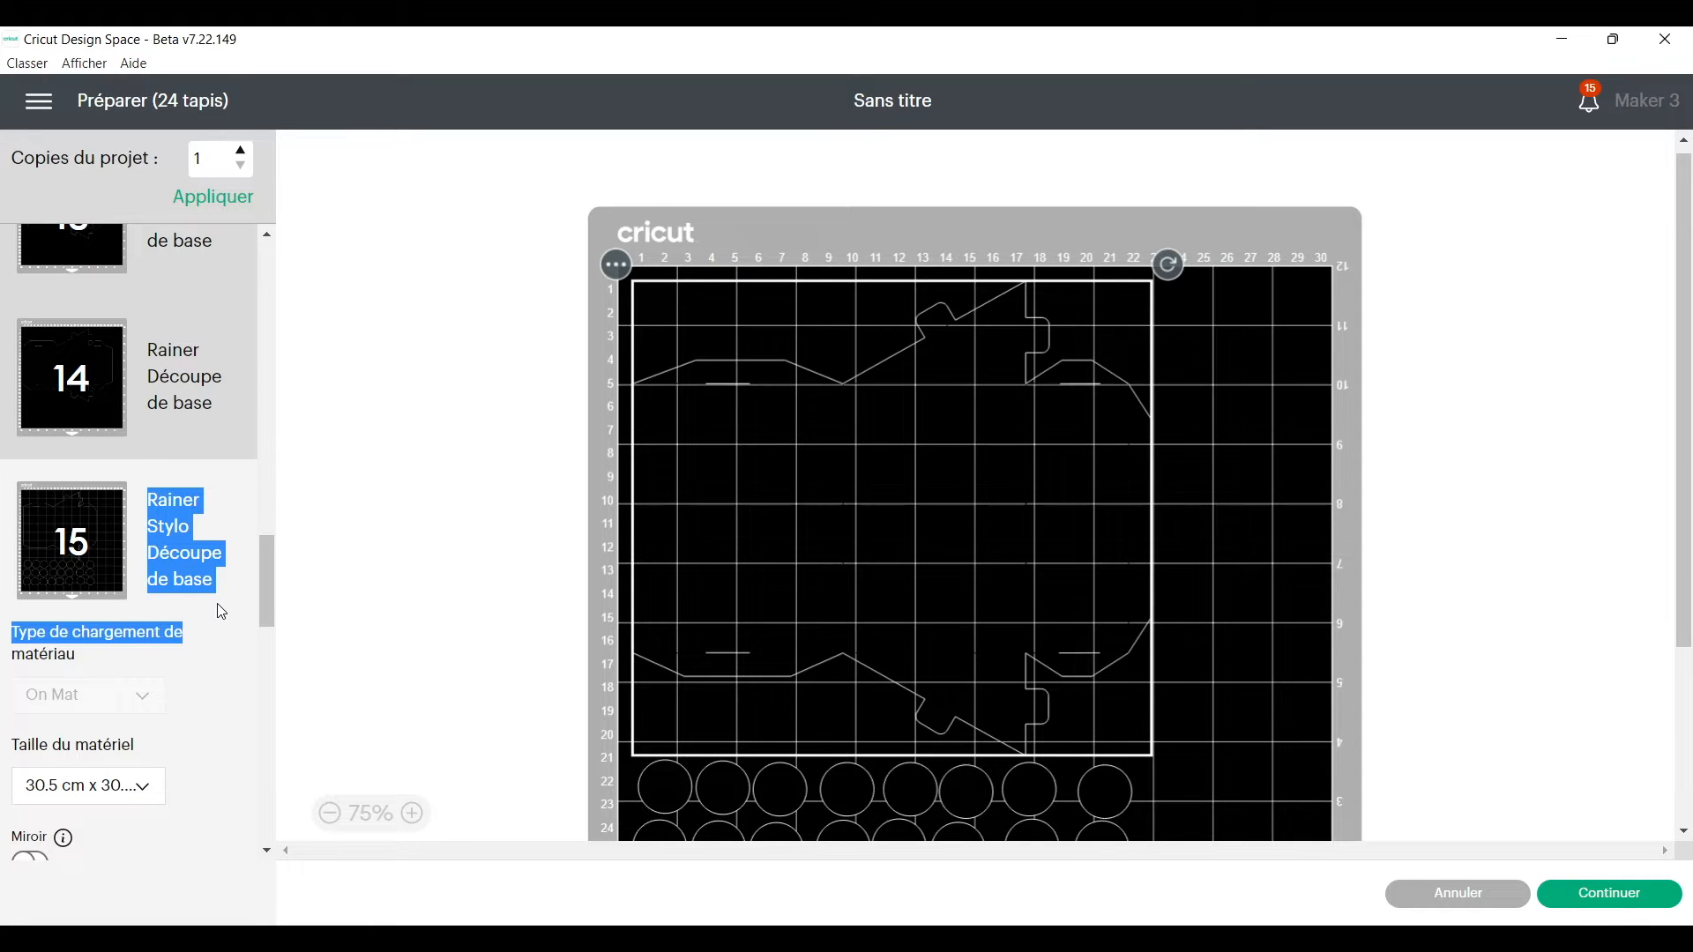
{"action": "scroll", "coordinate": [222, 612], "scroll_direction": "down", "scroll_amount": 1}
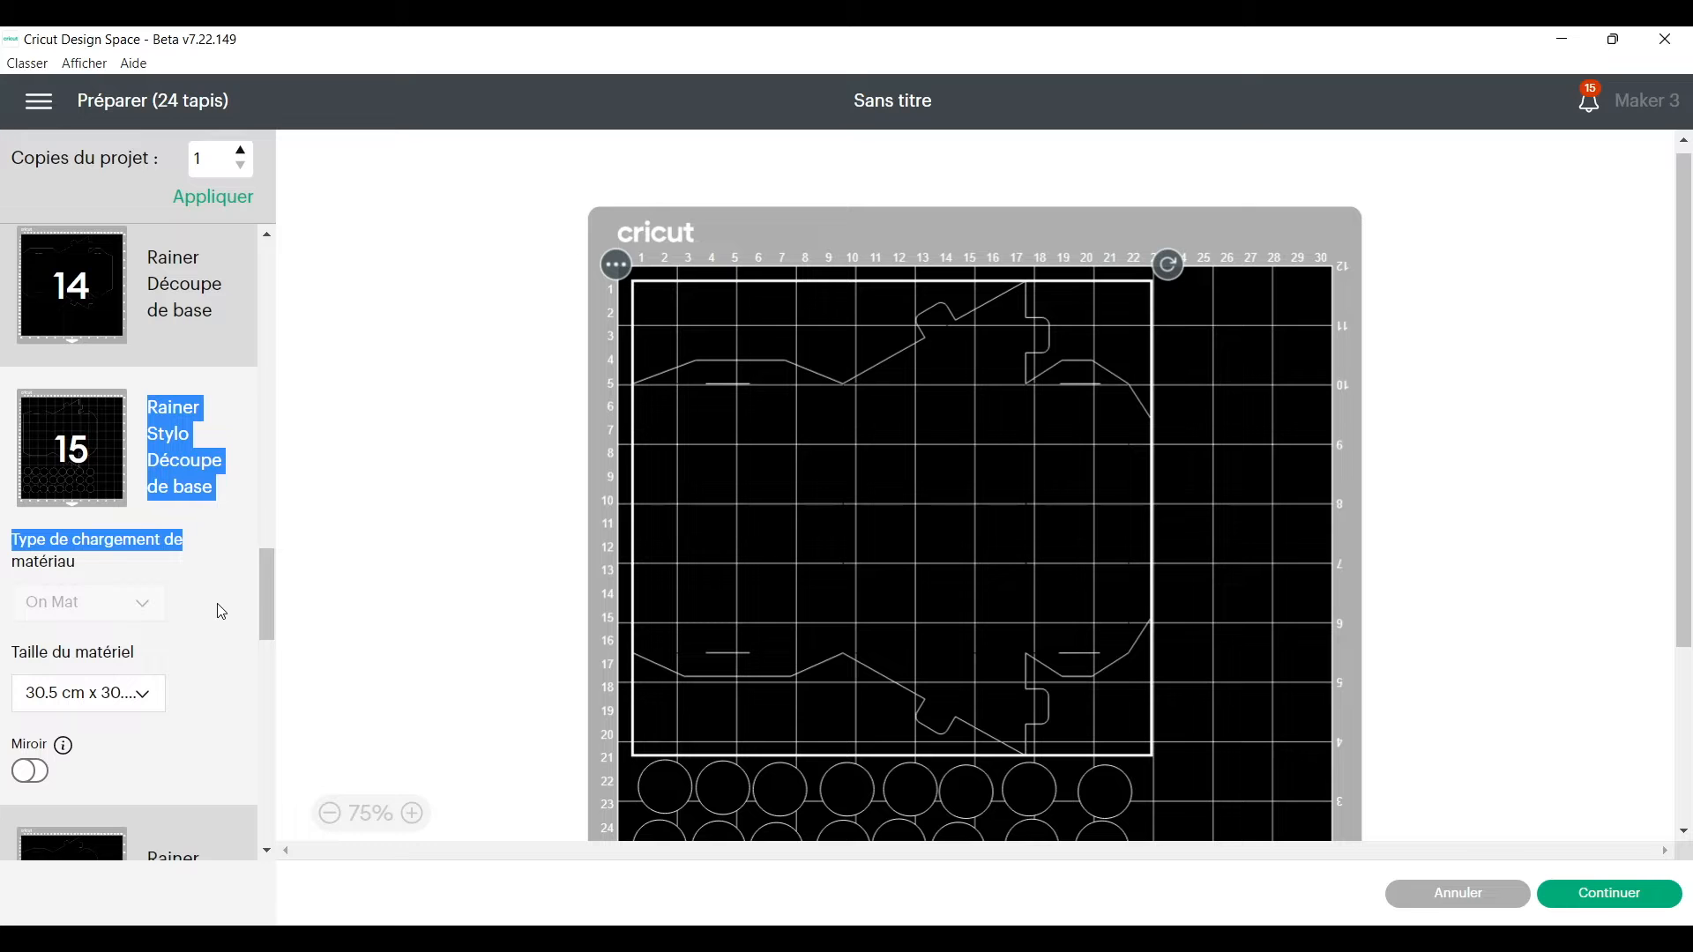
{"action": "left_click_drag", "start_coordinate": [262, 586], "coordinate": [319, 130]}
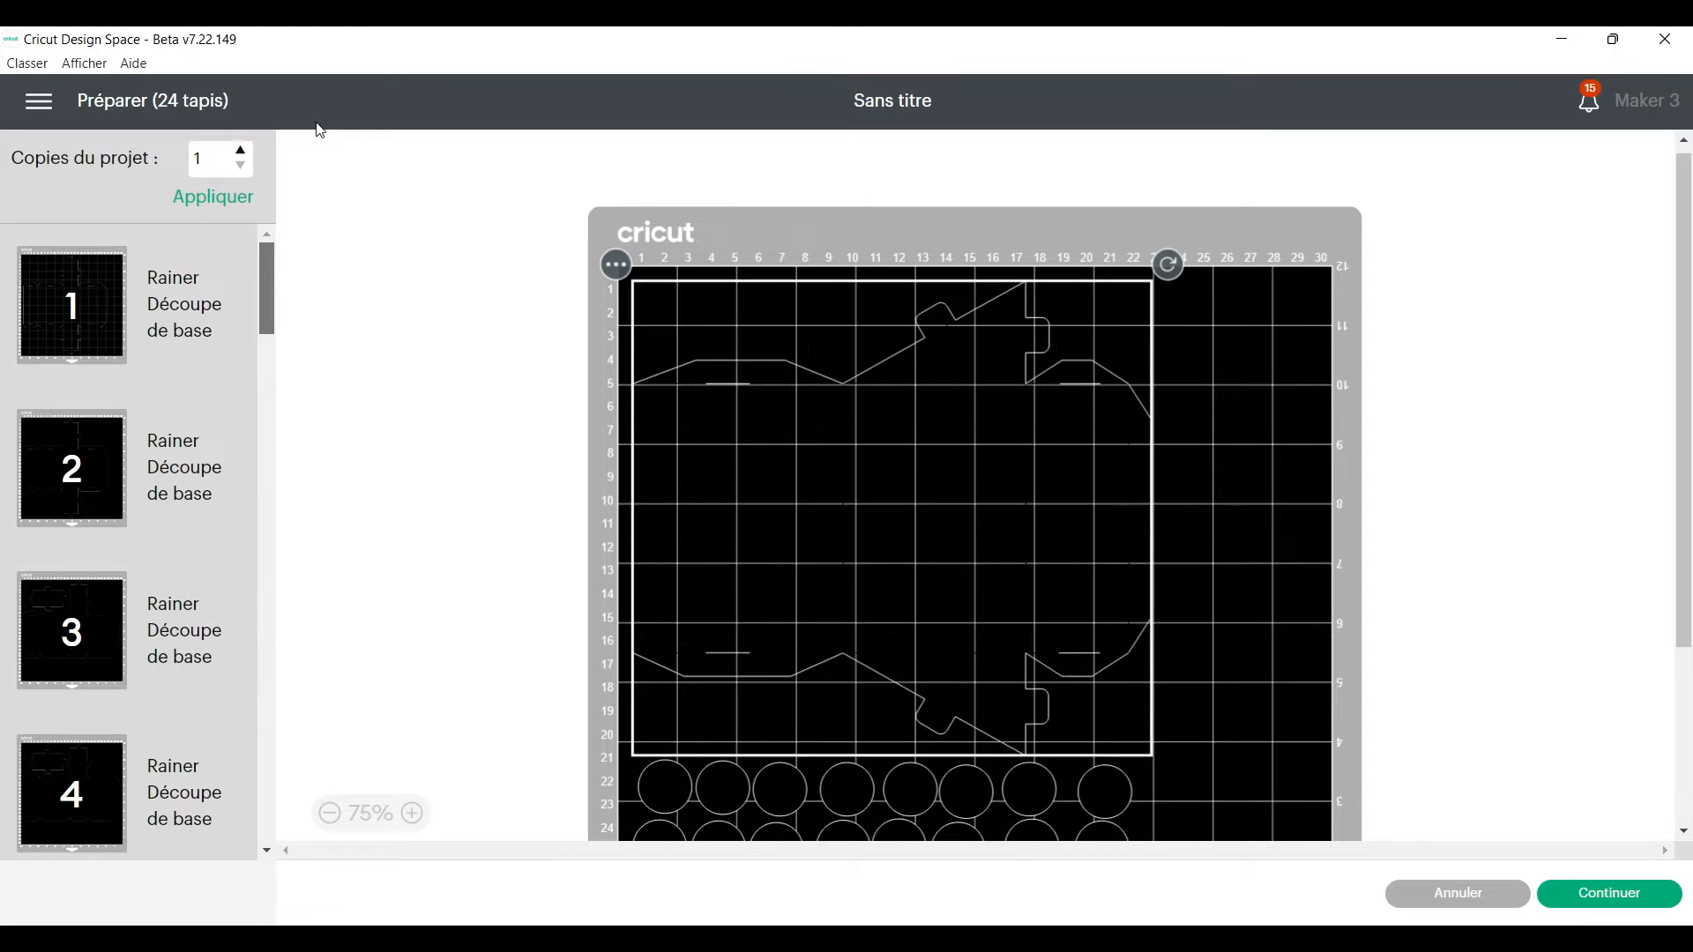
{"action": "left_click", "coordinate": [136, 263]}
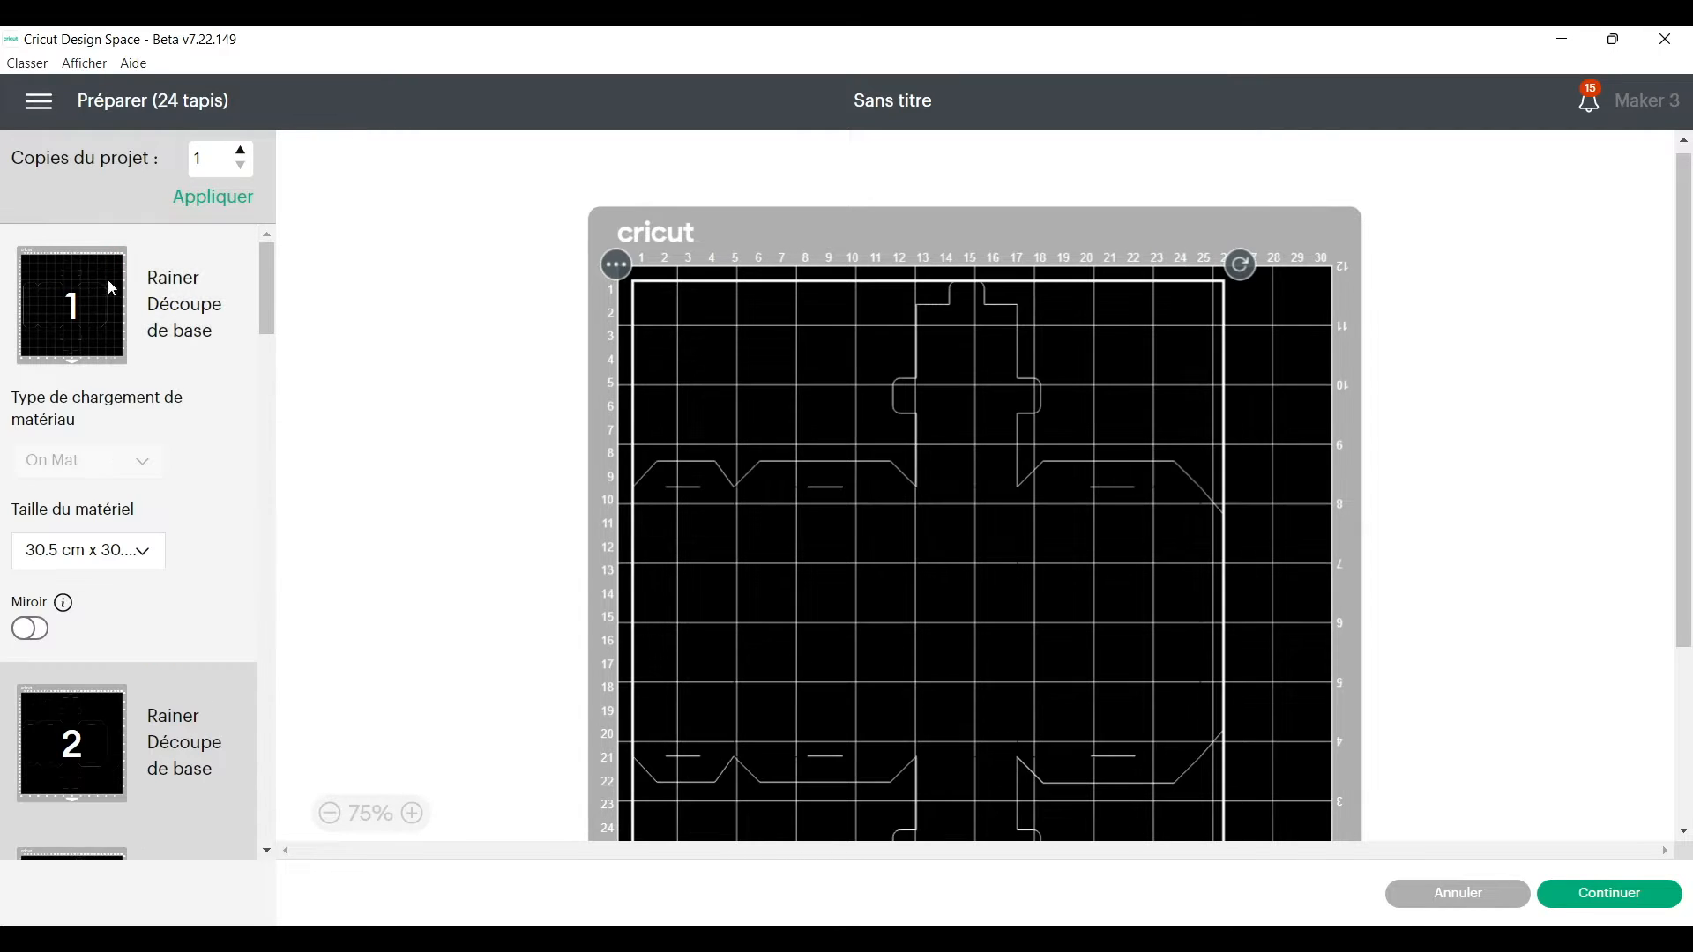
Continue to the making stage and set the base material to Medium Cardstock – 80 lb (216 gsm).
{"action": "left_click", "coordinate": [1633, 904]}
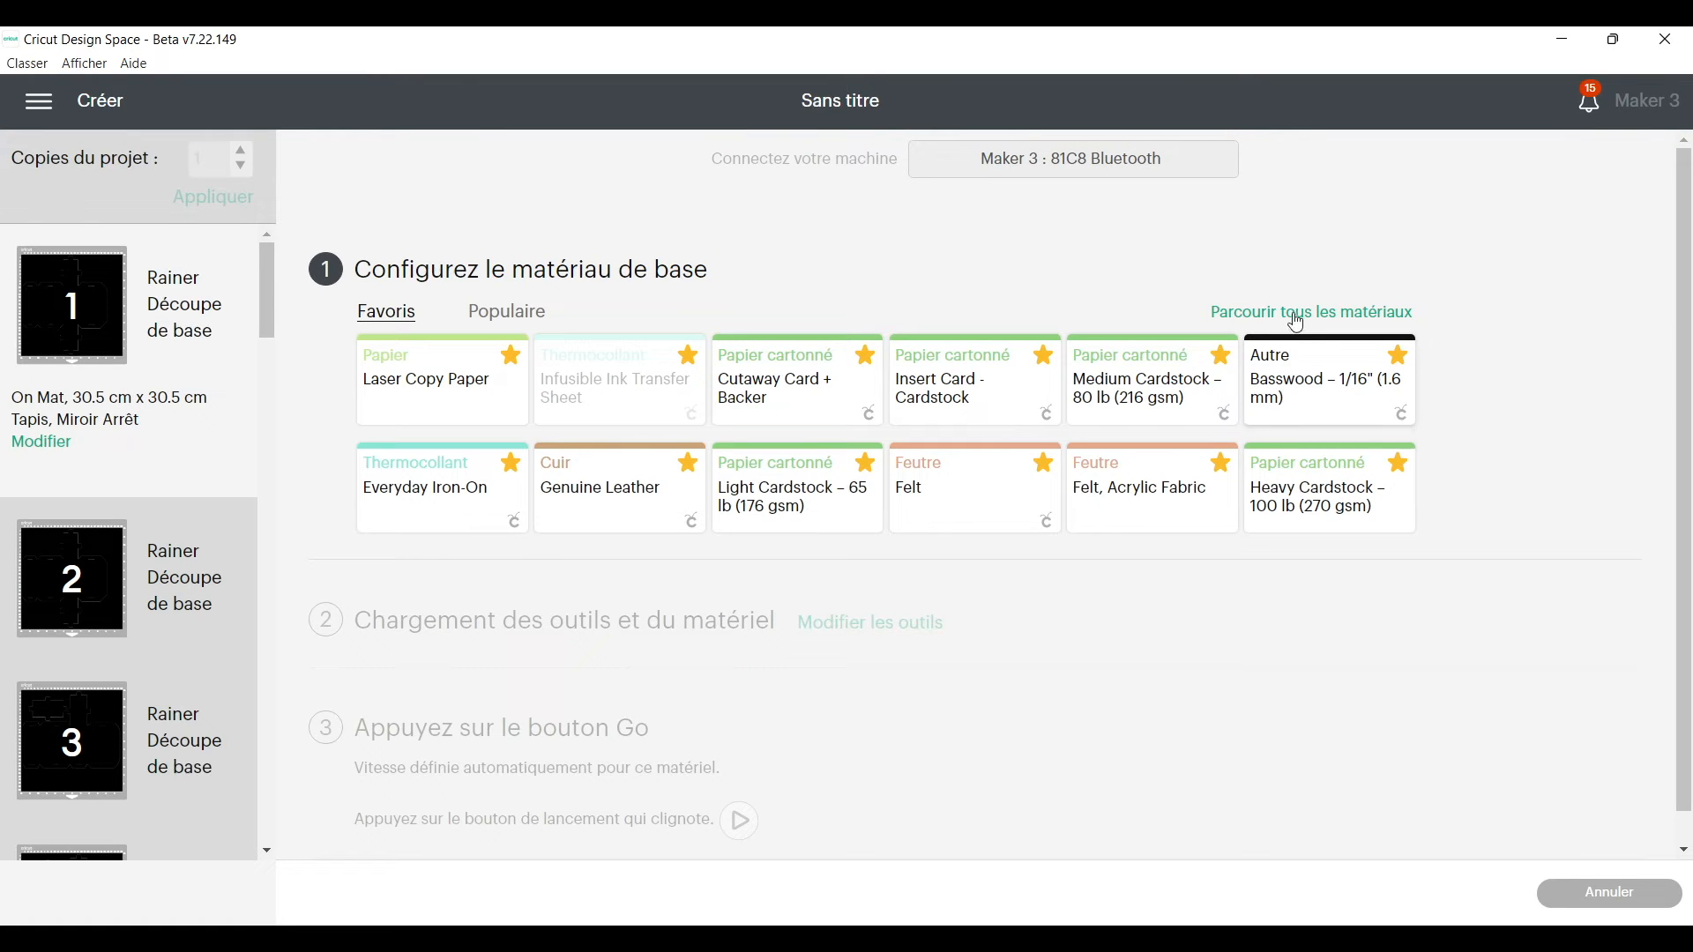
{"action": "left_click", "coordinate": [1135, 412]}
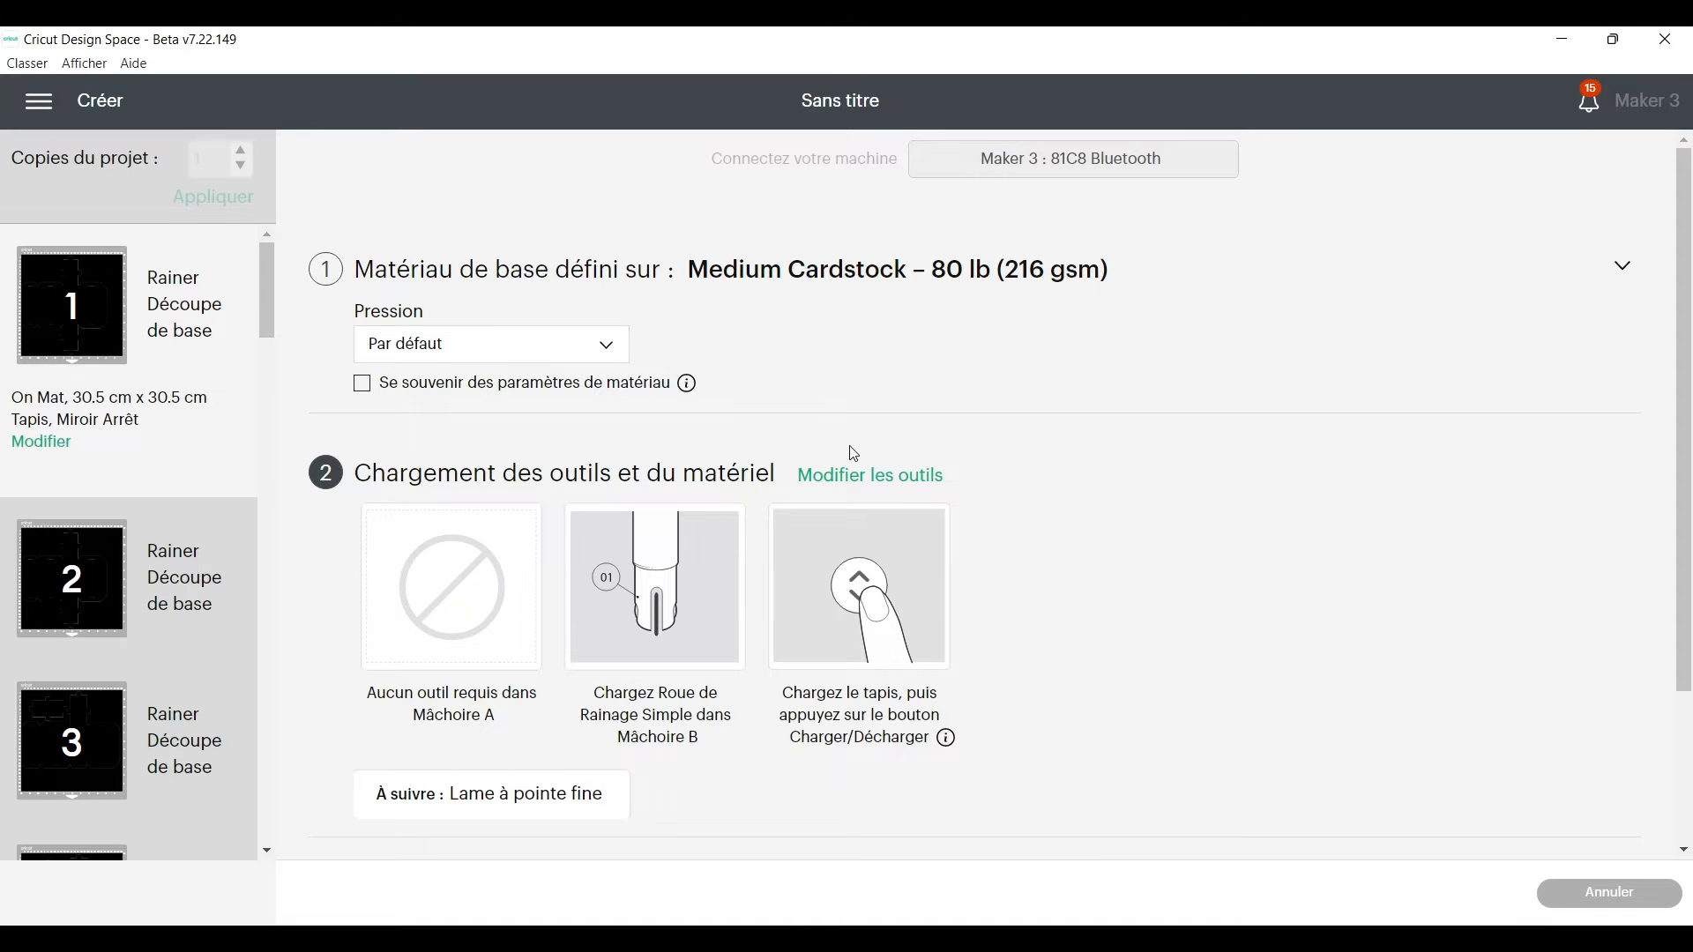
Open the tool options, try Stylet de rainage for scoring, and switch back to Roue de Rainage Simple.
{"action": "left_click", "coordinate": [866, 483]}
{"action": "left_click", "coordinate": [813, 379]}
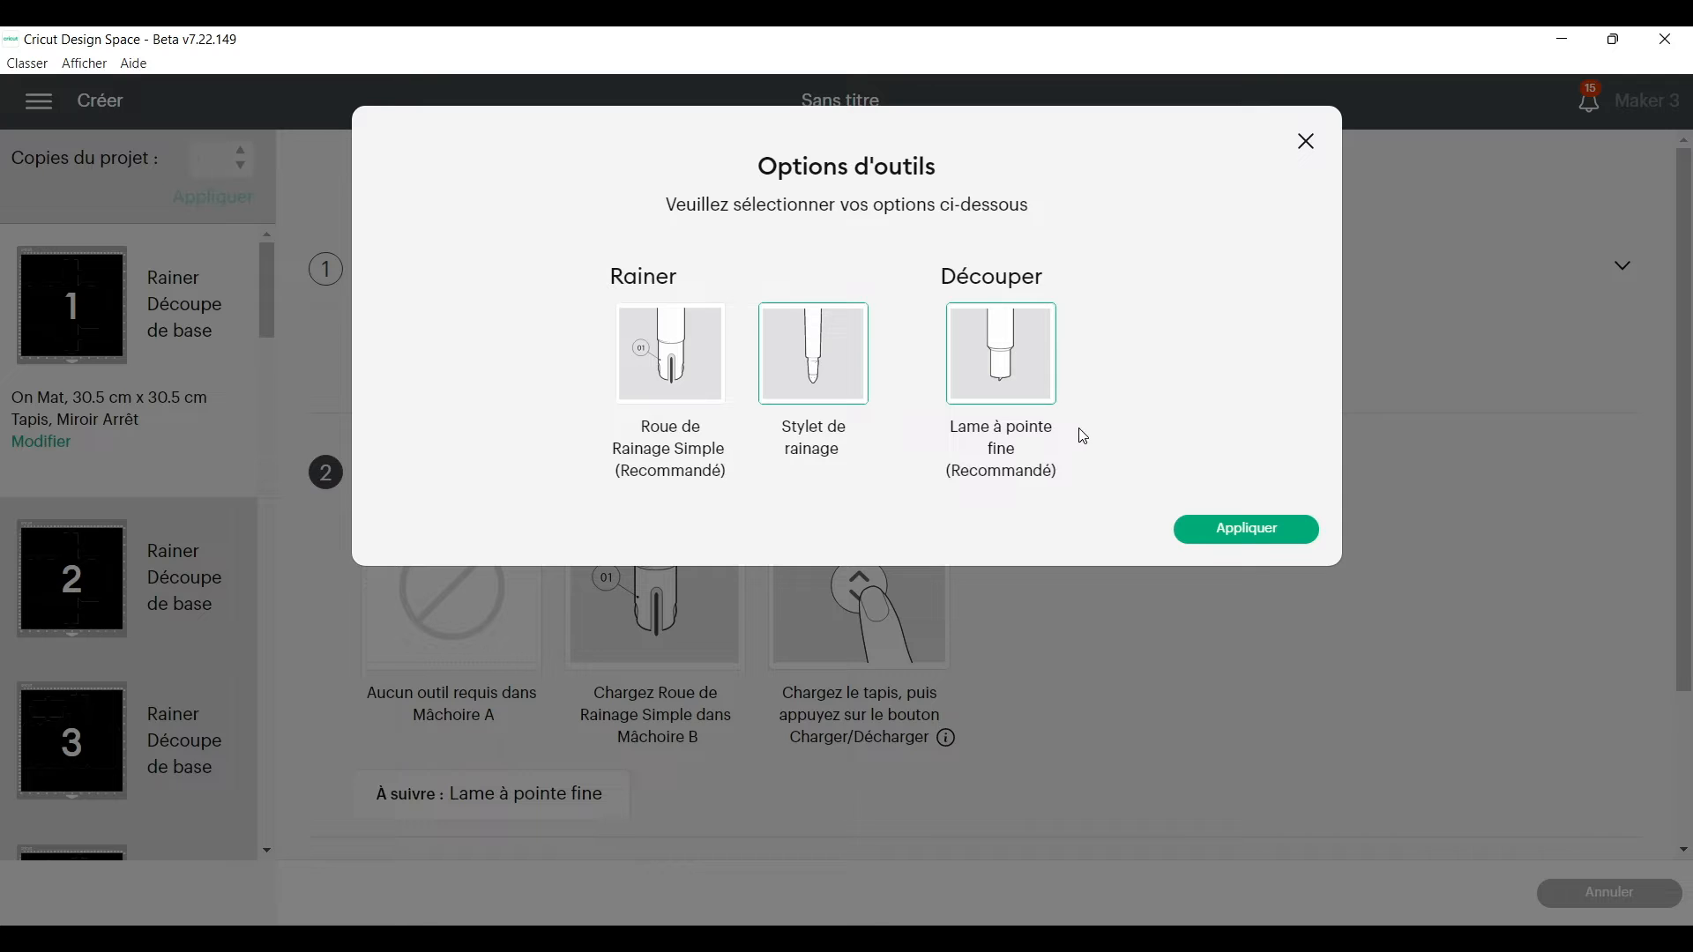
{"action": "left_click", "coordinate": [633, 342]}
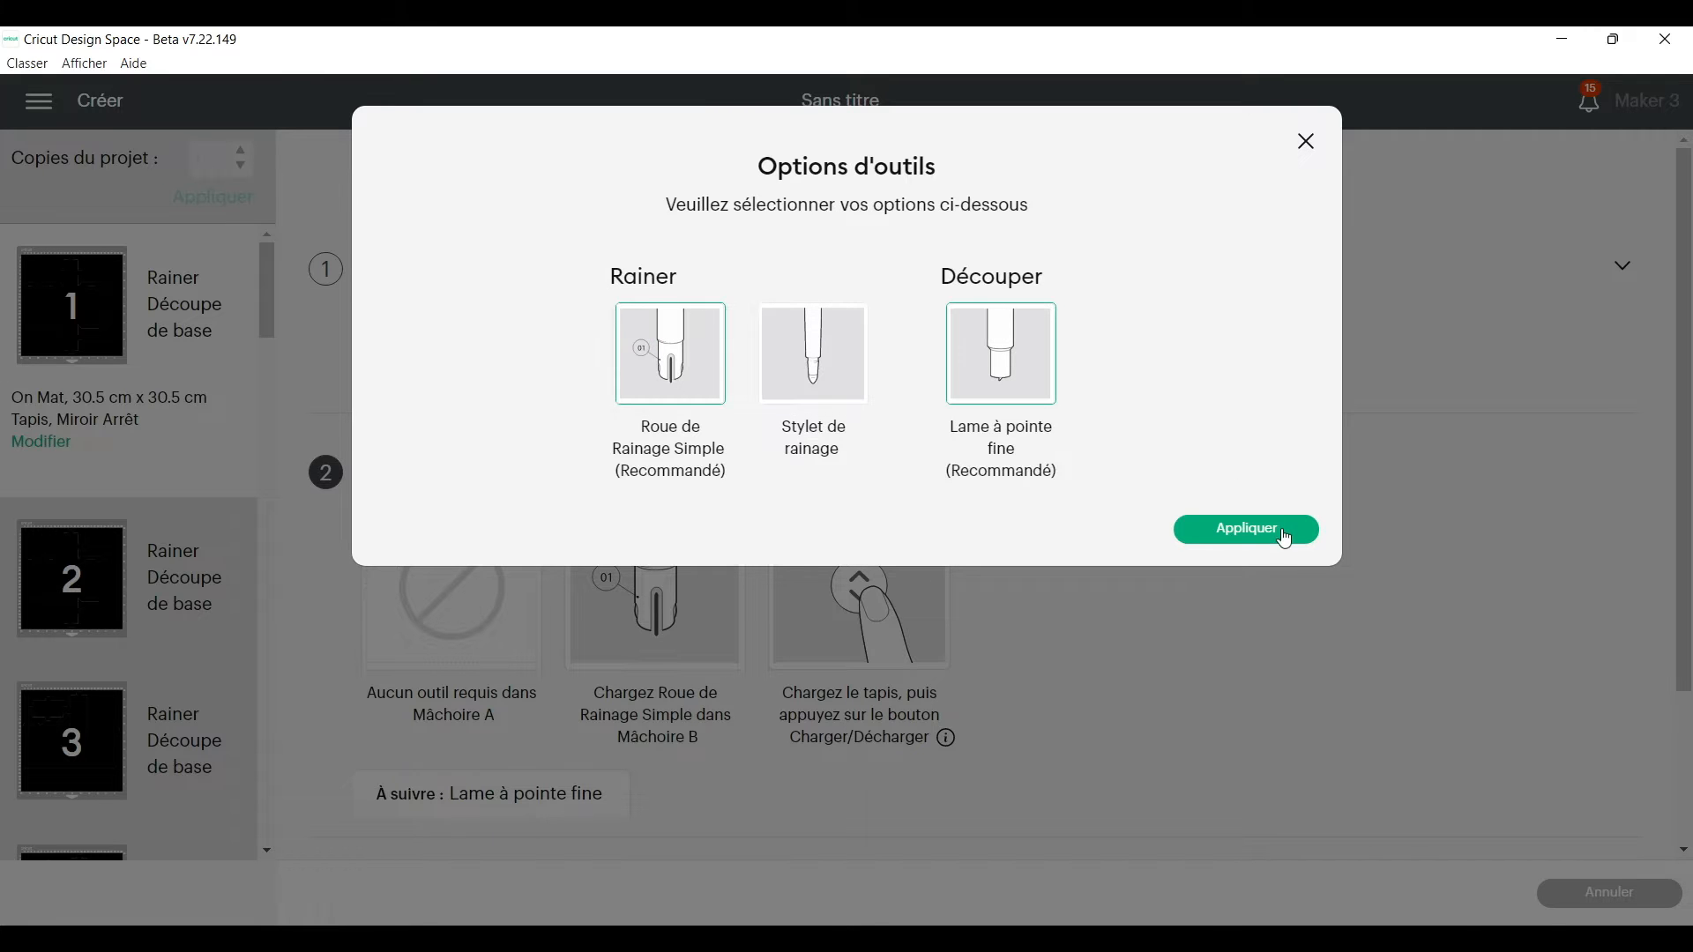